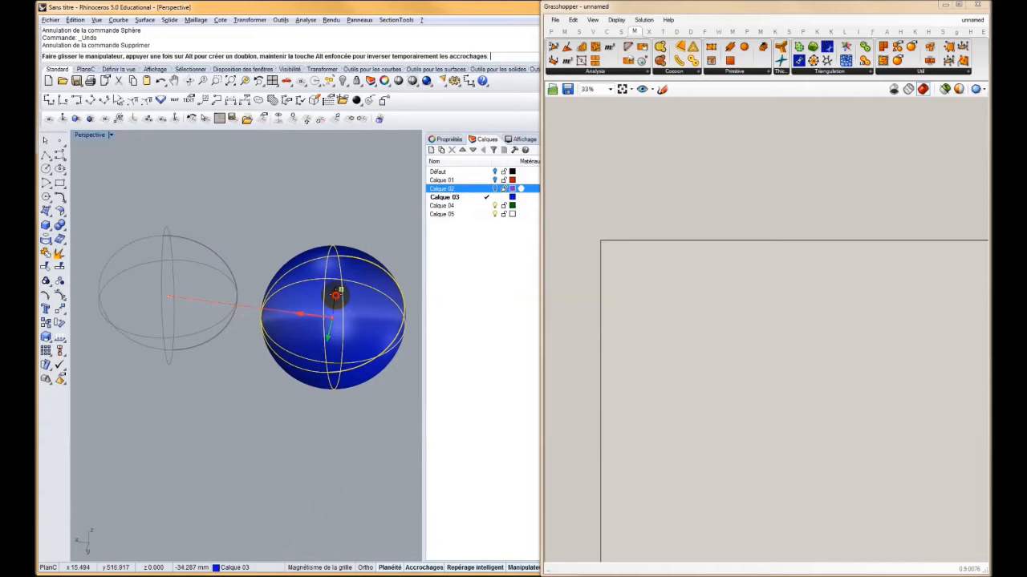
Convert the selected sphere to a mesh with the fewest polygons and delete its original surface
left_click(59, 239)
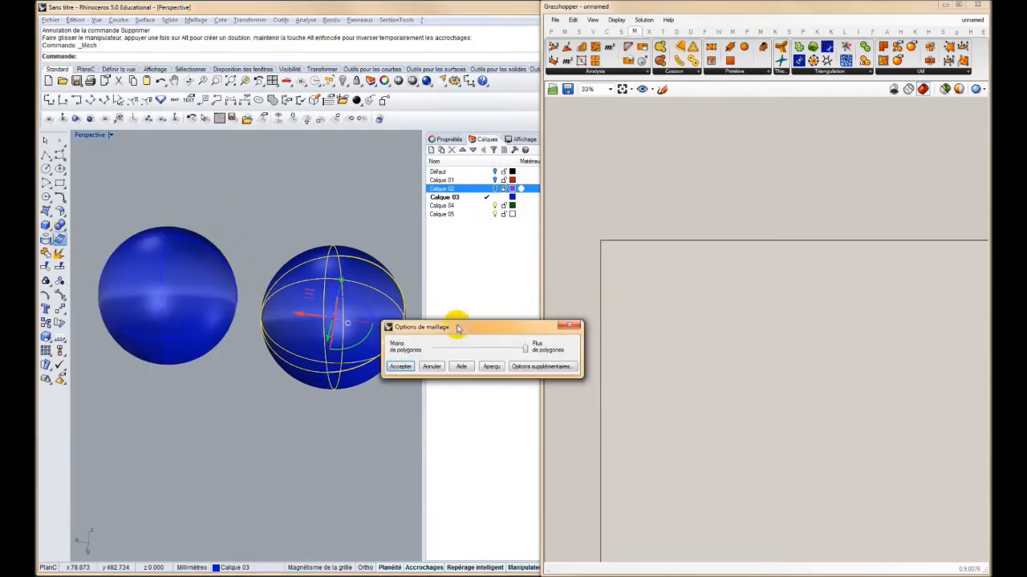
left_click_drag(522, 347, 433, 348)
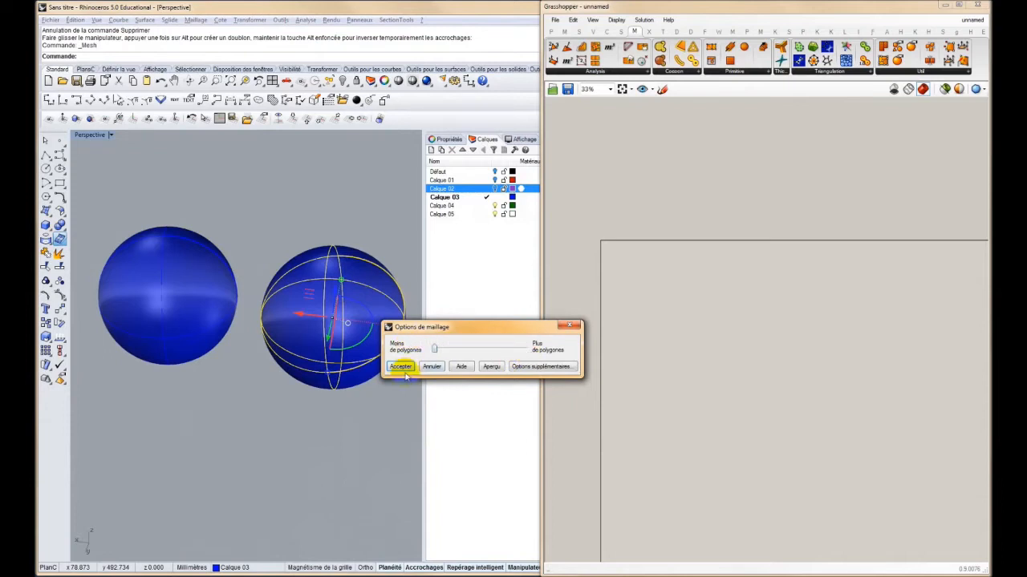
left_click(399, 366)
left_click(363, 234)
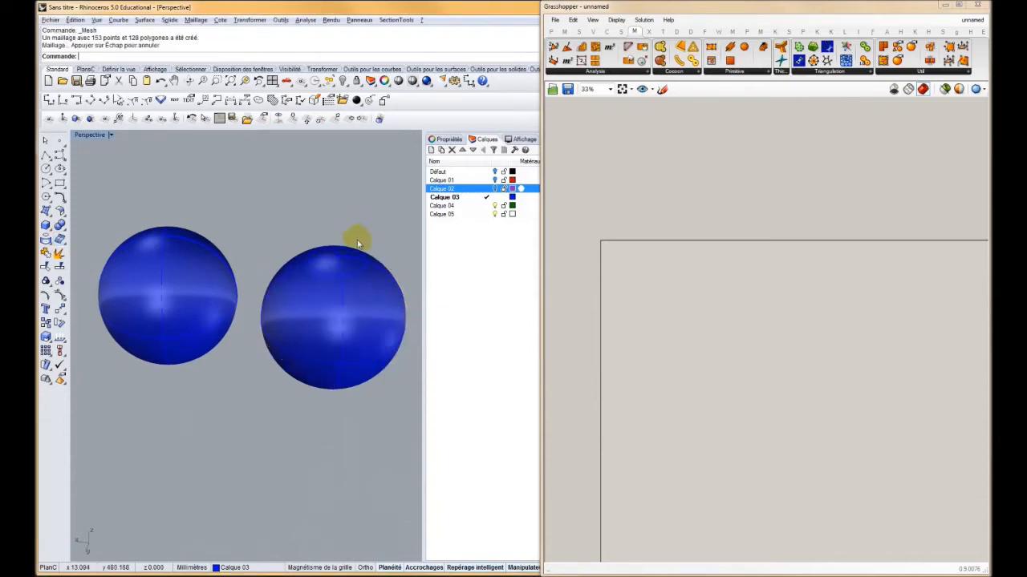
left_click(348, 261)
key("Delete")
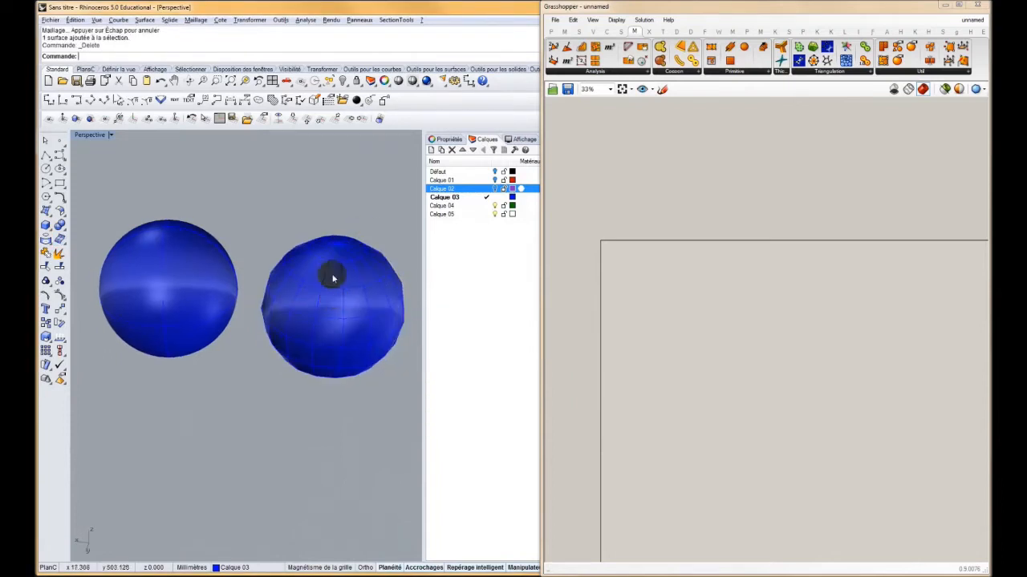
Copy the smooth sphere to the far side of the coarse mesh sphere, in line with both
scroll(348, 261, "up", 4)
left_click(415, 280)
mouse_move(296, 284)
right_mouse_down()
mouse_move(291, 332)
mouse_move(294, 262)
right_mouse_up()
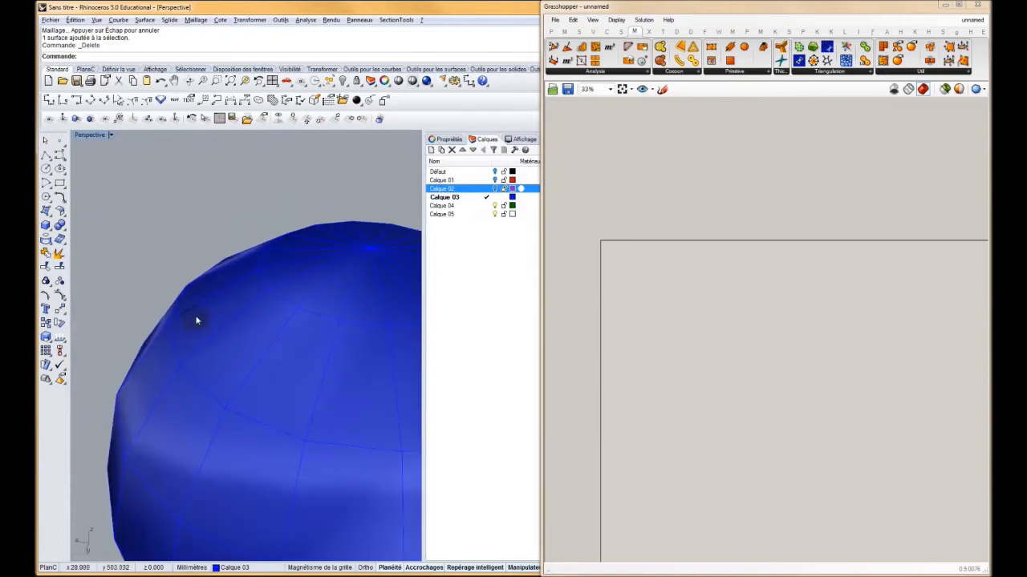
mouse_move(174, 339)
right_mouse_down()
mouse_move(188, 318)
mouse_move(187, 281)
mouse_move(275, 284)
mouse_move(149, 309)
mouse_move(242, 301)
right_mouse_up()
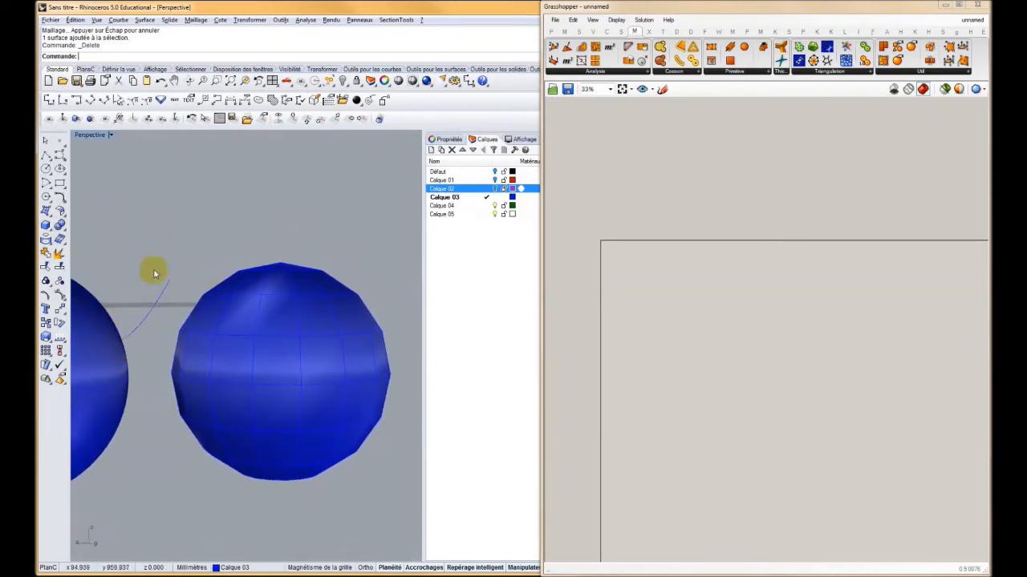
left_click(106, 326)
scroll(161, 353, "down", 3)
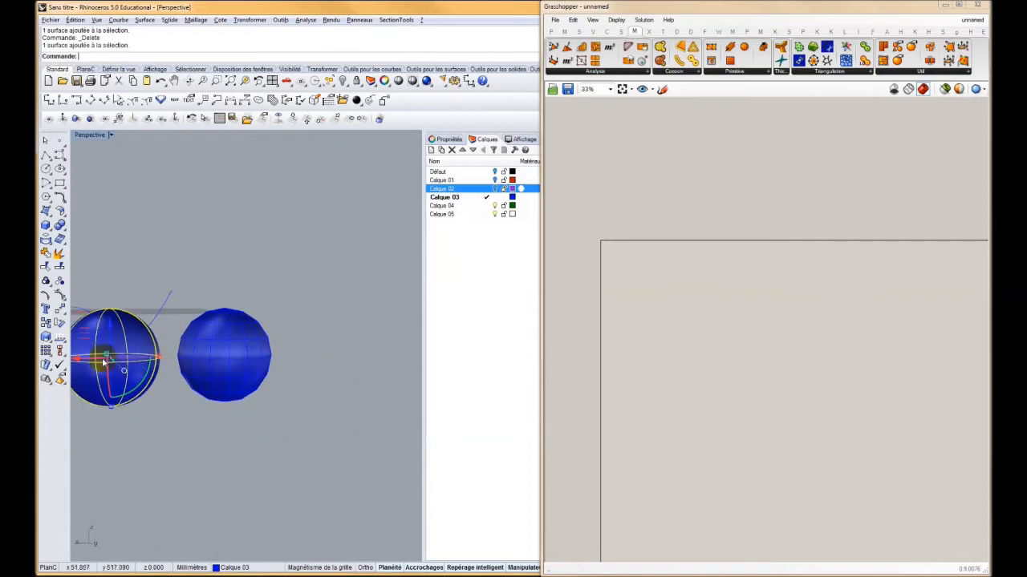
left_click_drag(82, 363, 342, 340)
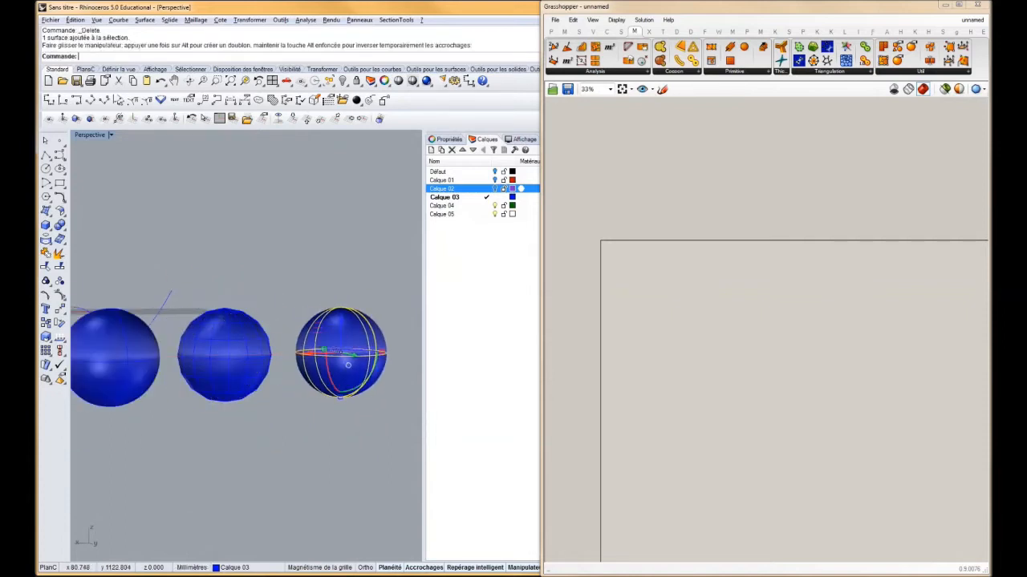
Convert the copied sphere to a mesh with the most polygons and delete its original surface
left_click(58, 237)
left_click_drag(435, 348, 538, 360)
left_click(488, 368)
left_click(401, 366)
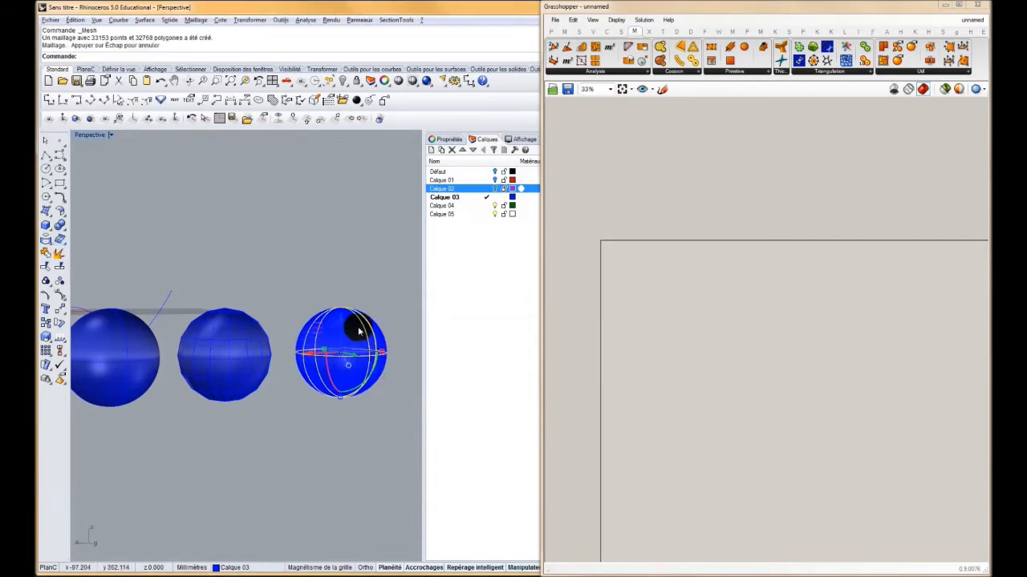
key("Delete")
Examine the face density of the fine mesh sphere up close
scroll(353, 321, "up", 10)
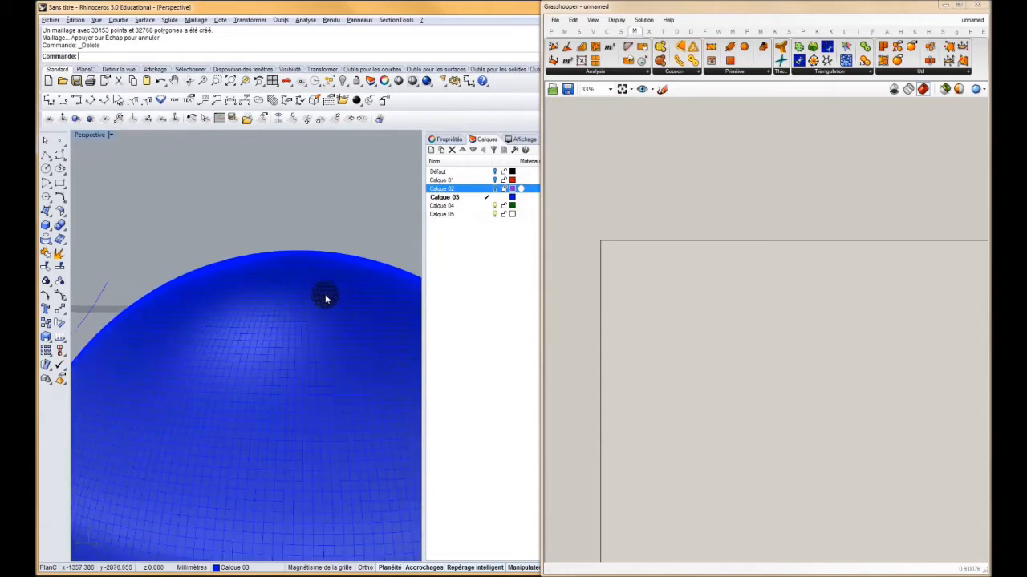
scroll(265, 298, "down", 5)
scroll(297, 272, "up", 5)
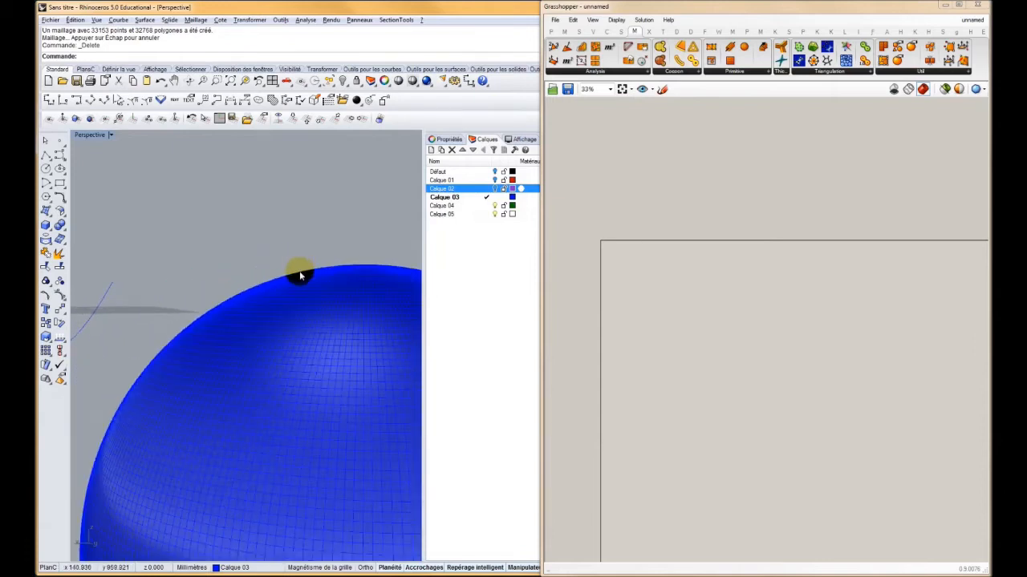
scroll(281, 281, "up", 2)
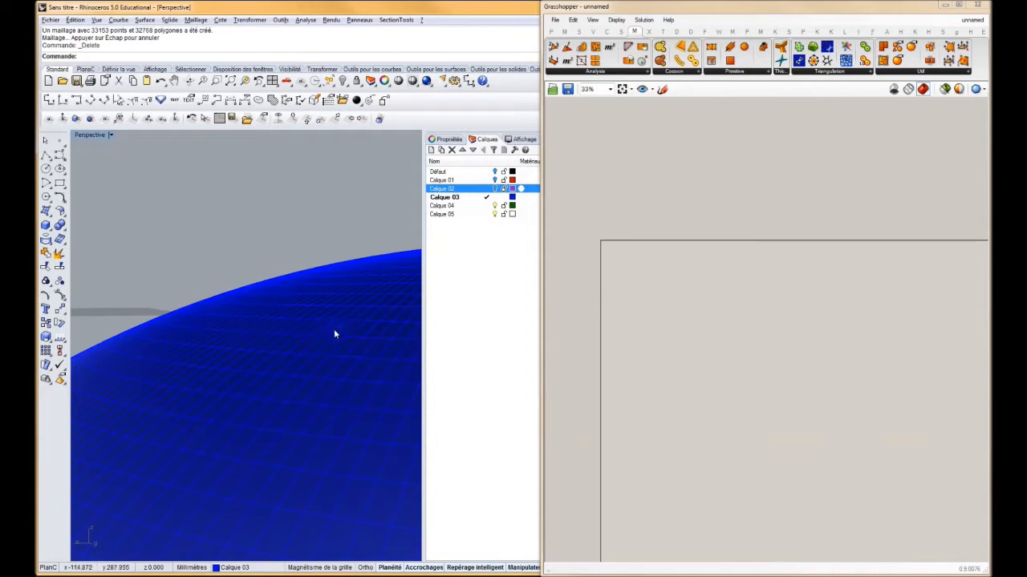
scroll(329, 328, "down", 10)
scroll(340, 367, "up", 3)
scroll(285, 343, "down", 5)
scroll(285, 345, "down", 3)
Turn on the fine mesh sphere's points and move three neighbouring mesh points upward
left_click(286, 337)
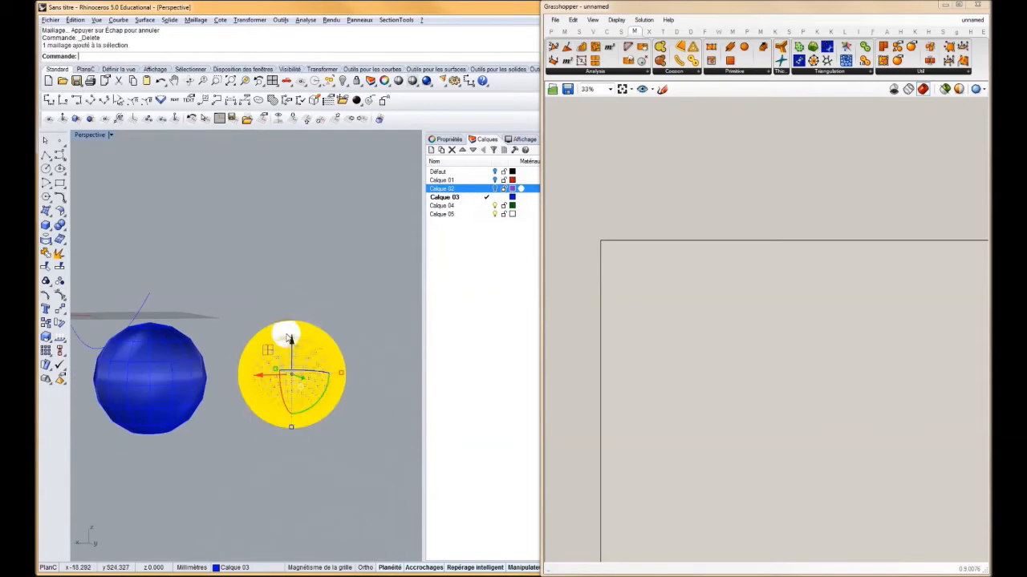
left_click(59, 295)
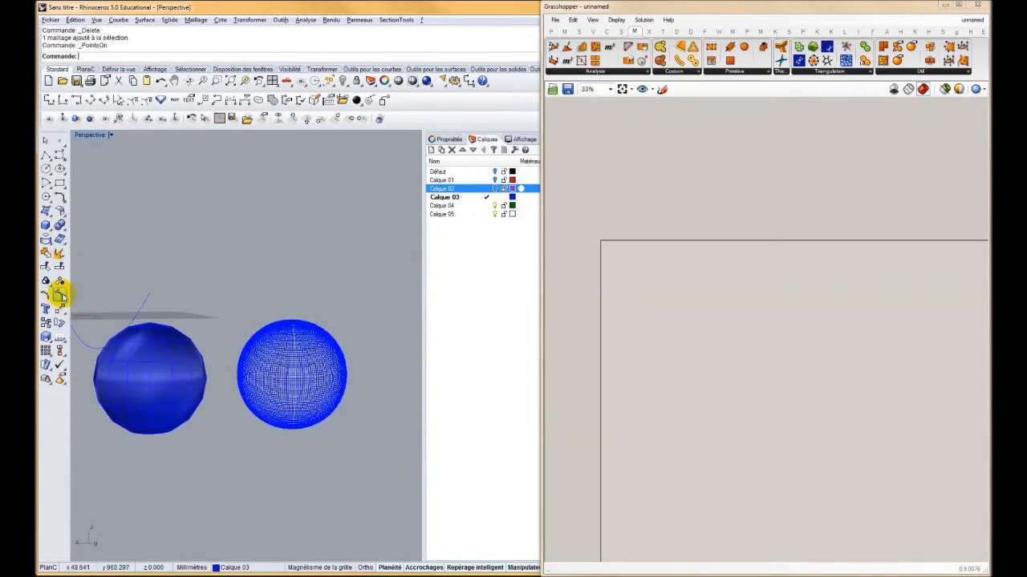
scroll(299, 342, "up", 6)
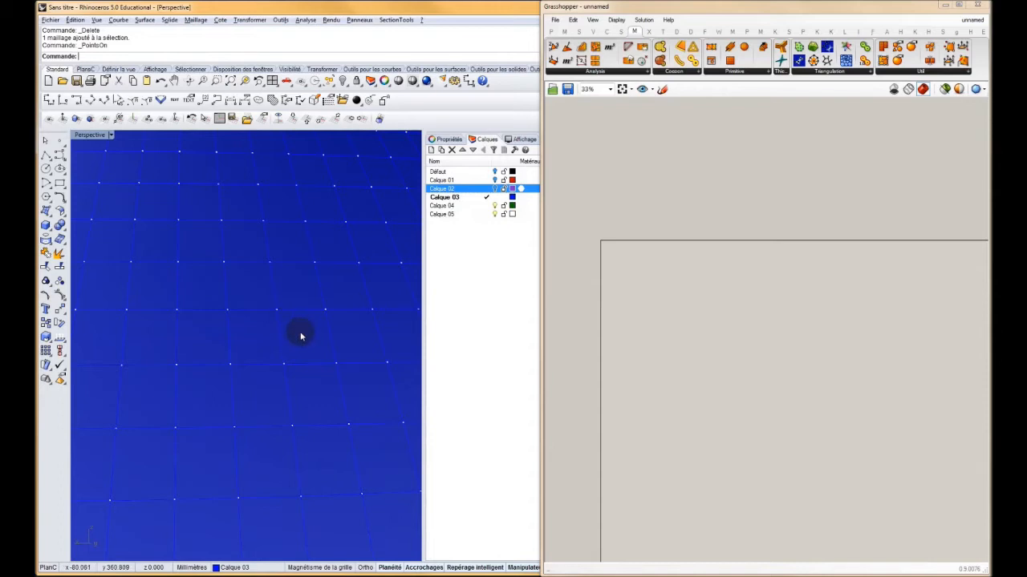
left_click(322, 313)
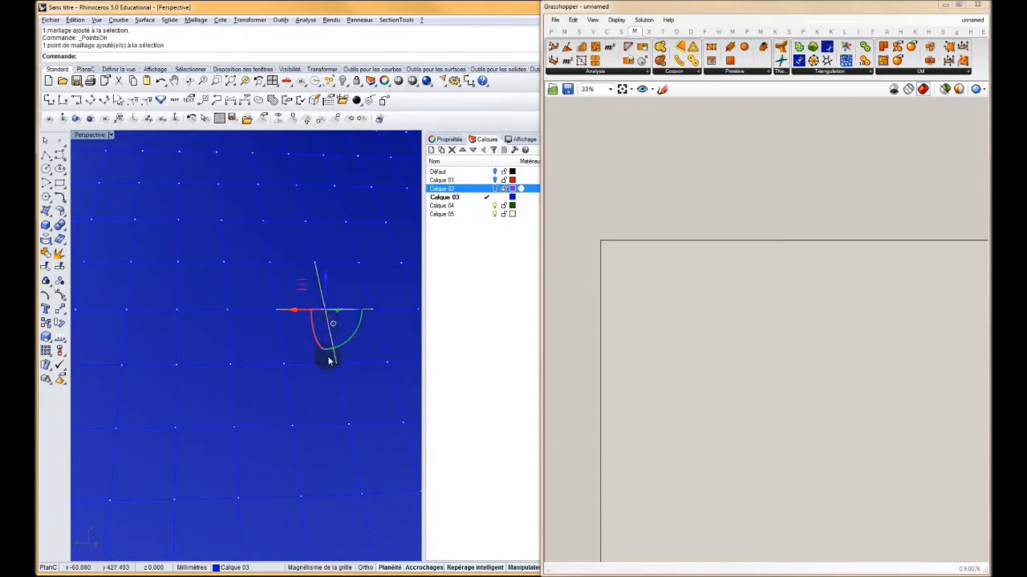
left_click(336, 363, "shift")
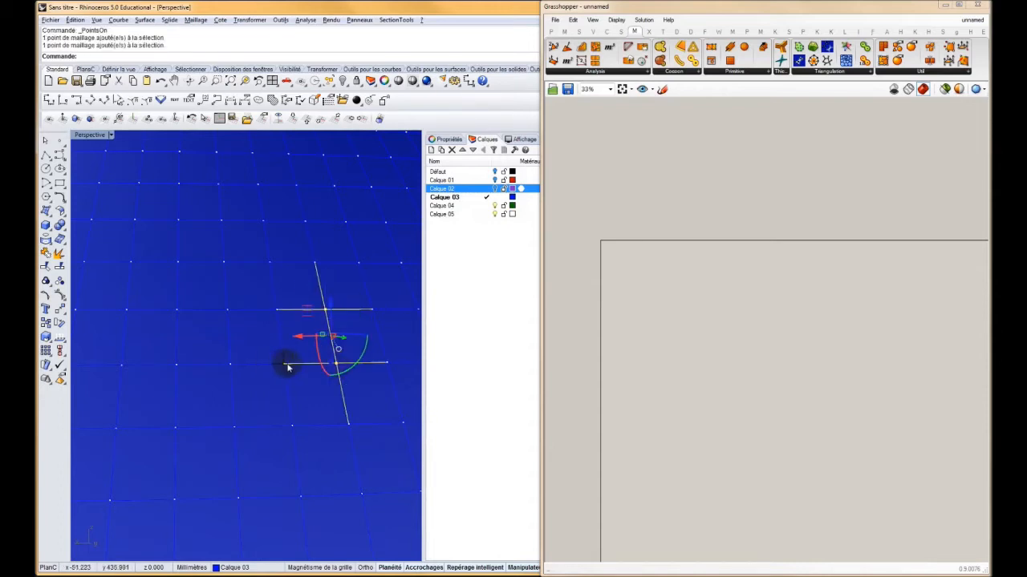
left_click(286, 366, "shift")
left_click_drag(306, 313, 312, 255)
Select a patch of mesh points on the fine sphere's upper side and pull it outward
scroll(307, 276, "down", 12)
right_click_drag(281, 297, 209, 362, "shift")
right_click_drag(208, 363, 370, 309)
left_click_drag(370, 309, 293, 390)
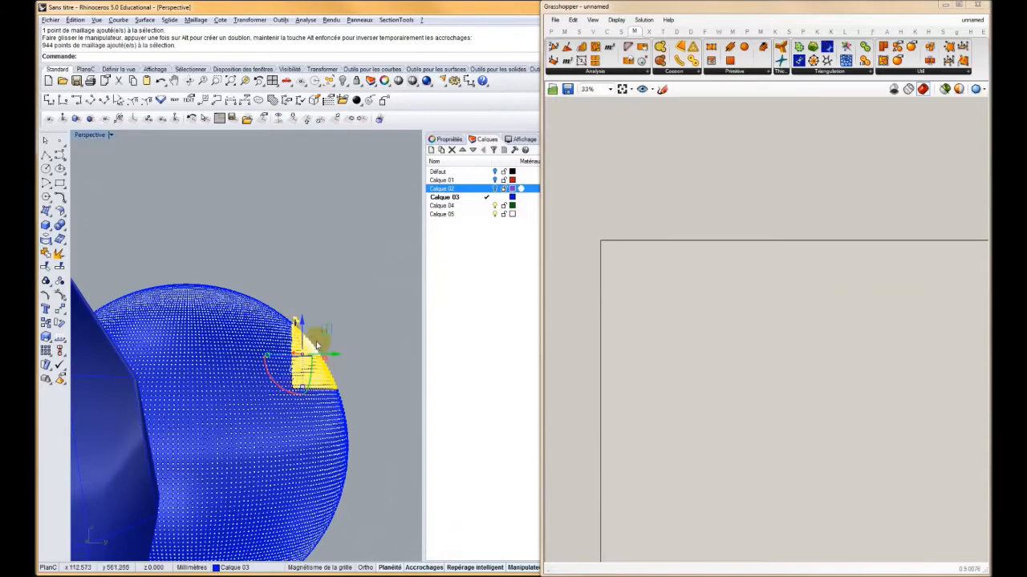
left_click_drag(325, 354, 358, 296)
mouse_move(346, 327)
right_mouse_down()
mouse_move(273, 332)
mouse_move(255, 377)
mouse_move(358, 332)
right_mouse_up()
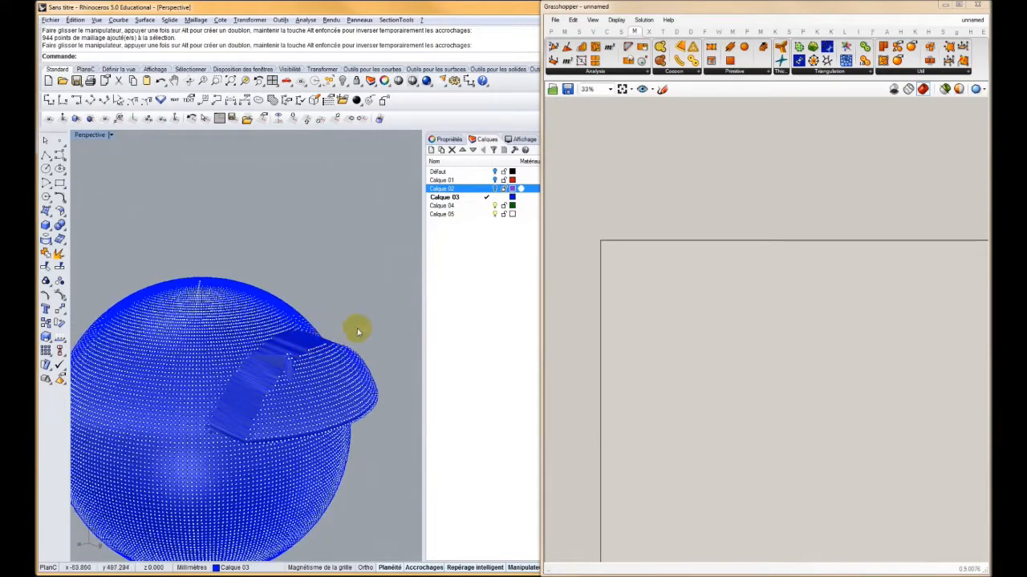
Lift more areas of points on the fine mesh sphere to form raised, stepped patches
left_click_drag(320, 371, 319, 372)
left_click_drag(323, 331, 323, 275)
right_click_drag(382, 340, 282, 390)
left_click(351, 287)
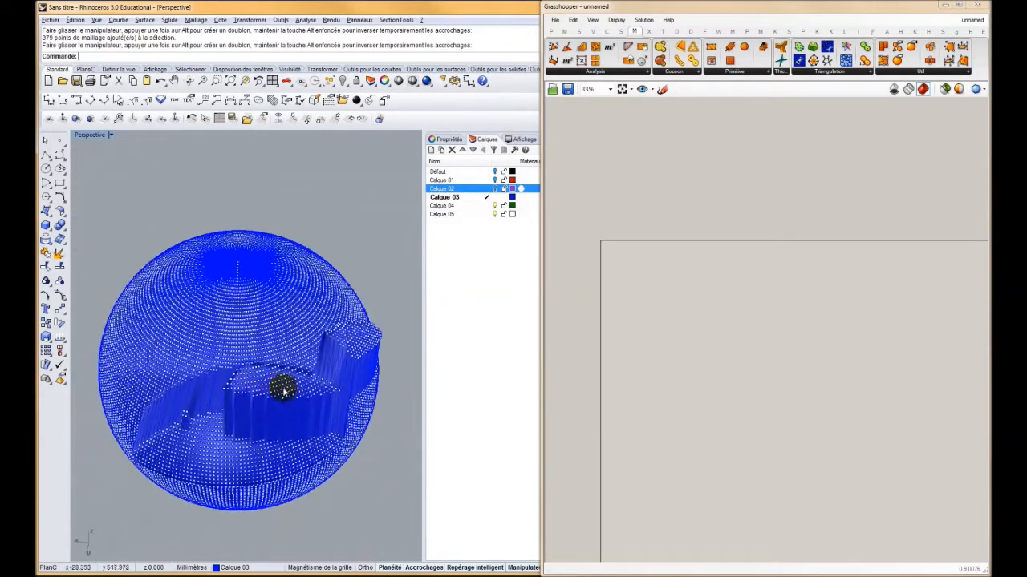
Turn on the smooth sphere's control points and pull points on one side outward into a bulge
right_click_drag(220, 339, 148, 326)
left_click(149, 326)
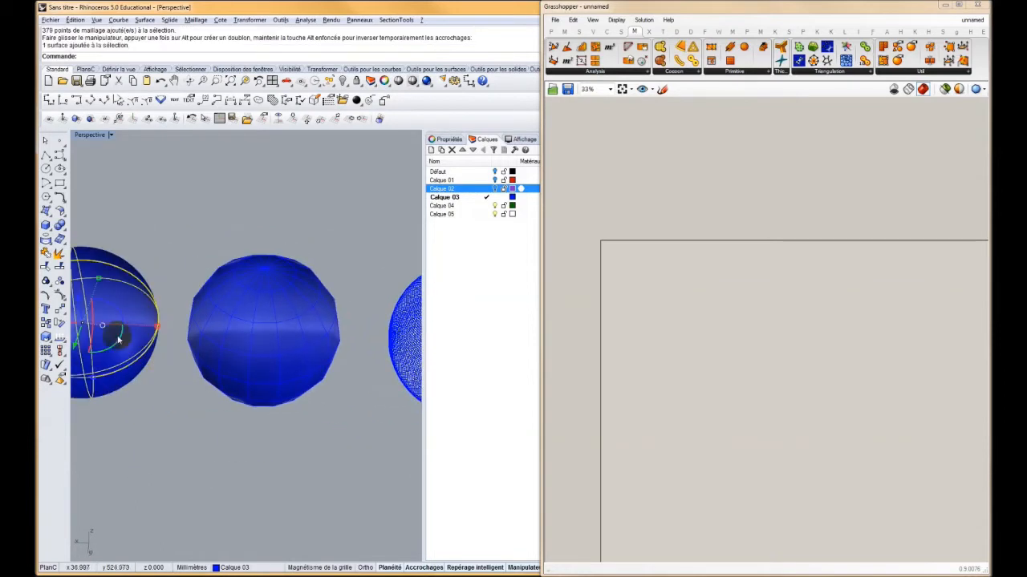
left_click(60, 295)
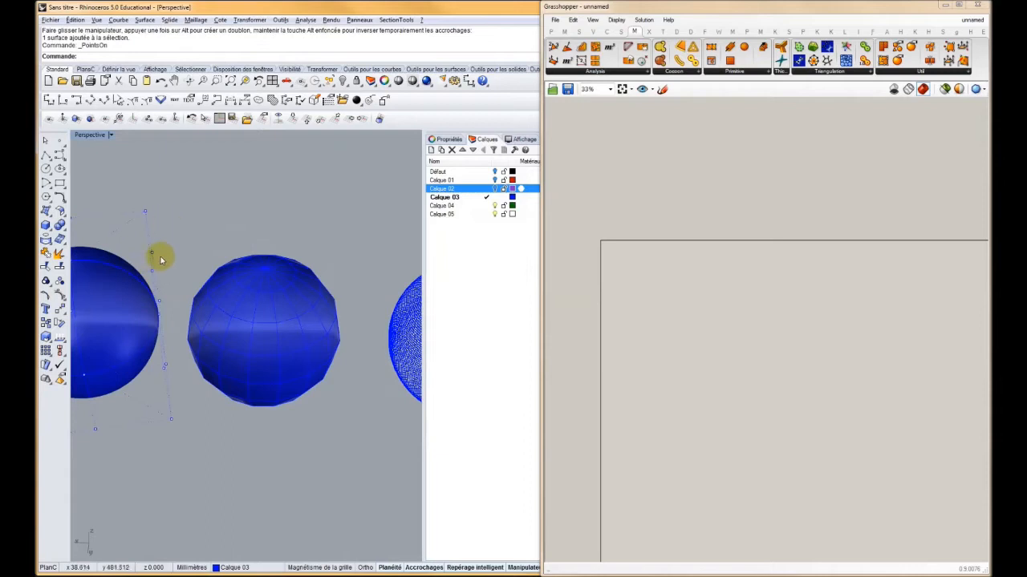
left_click_drag(136, 282, 194, 172)
right_click_drag(182, 262, 131, 283)
right_click_drag(257, 286, 317, 310, "shift")
scroll(201, 290, "down", 5)
mouse_move(188, 321)
right_mouse_down()
mouse_move(202, 305)
mouse_move(193, 306)
right_mouse_up()
Compare the smooth surface's control points and bulge with the deformed point grid of the fine mesh sphere
scroll(143, 313, "up", 6)
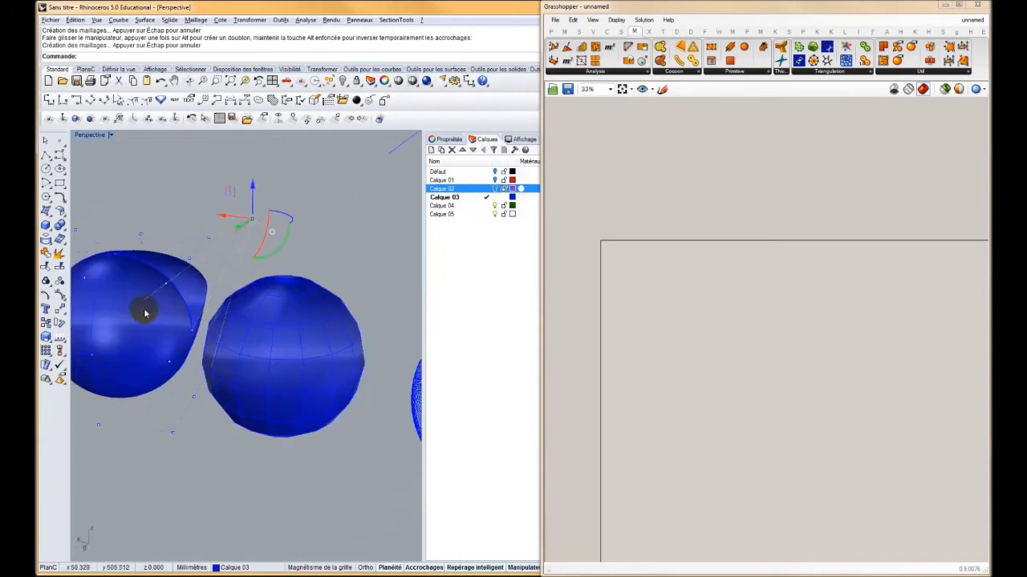
scroll(146, 311, "down", 7)
scroll(312, 346, "up", 7)
scroll(312, 345, "up", 5)
scroll(312, 344, "down", 8)
scroll(310, 339, "up", 4)
scroll(307, 333, "up", 2)
left_click(308, 333)
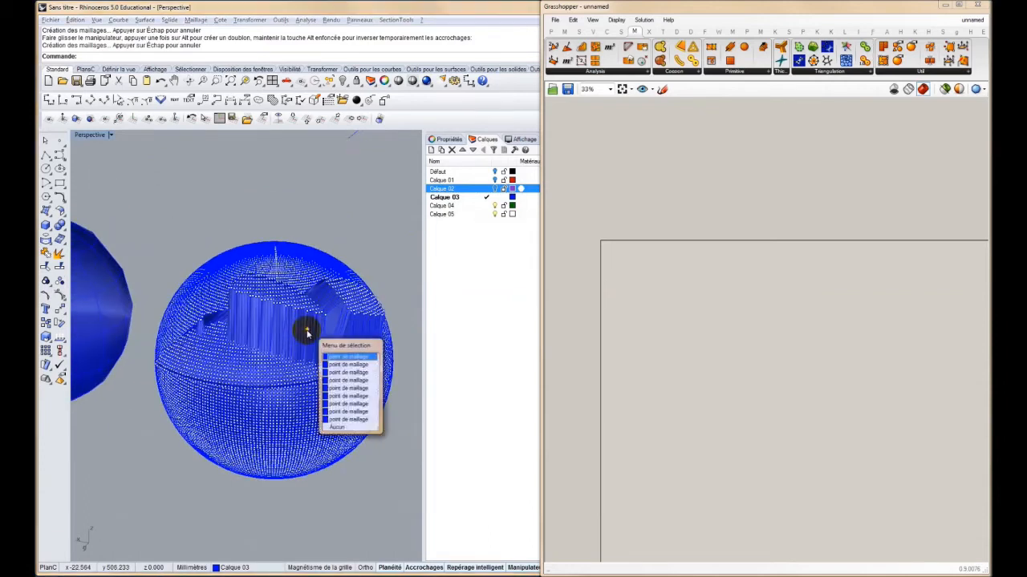
left_click(342, 260)
scroll(343, 259, "down", 9)
scroll(164, 254, "up", 3)
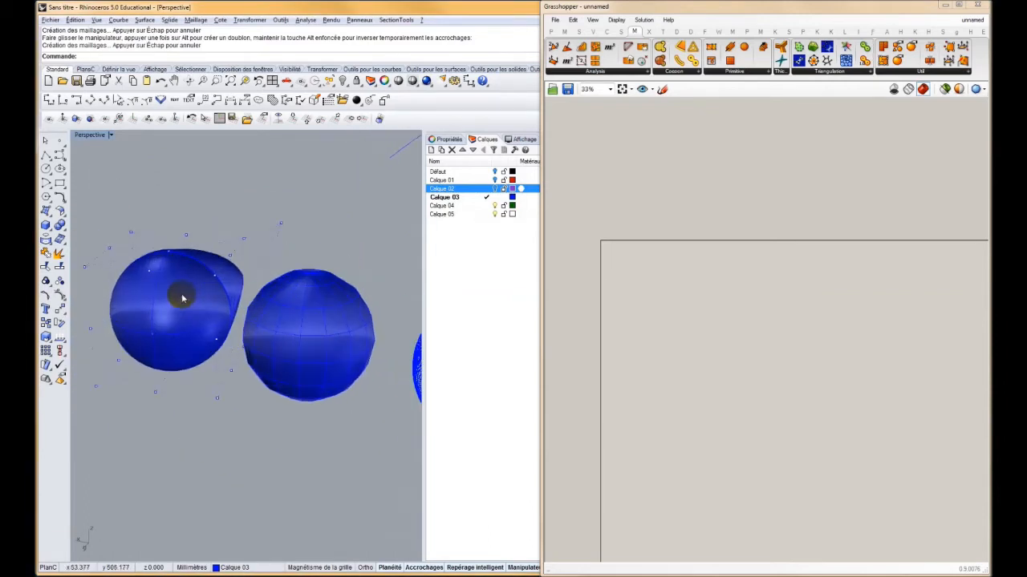
Select one control point of the smooth sphere and move it to reshape the surface
left_click(215, 278)
left_click_drag(201, 288, 178, 325)
right_click_drag(218, 340, 282, 305)
Delete the smooth sphere and both mesh spheres, leaving the wavy curve in the scene
scroll(258, 351, "up", 5)
scroll(282, 297, "down", 6)
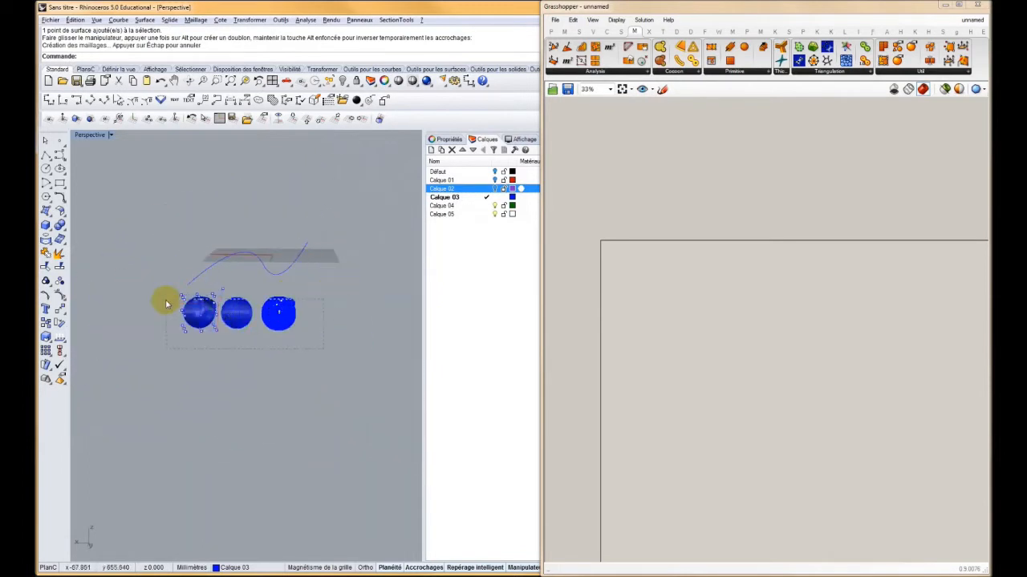
key("Delete")
left_click_drag(168, 294, 167, 292)
key("Delete")
key("Delete")
key("Delete")
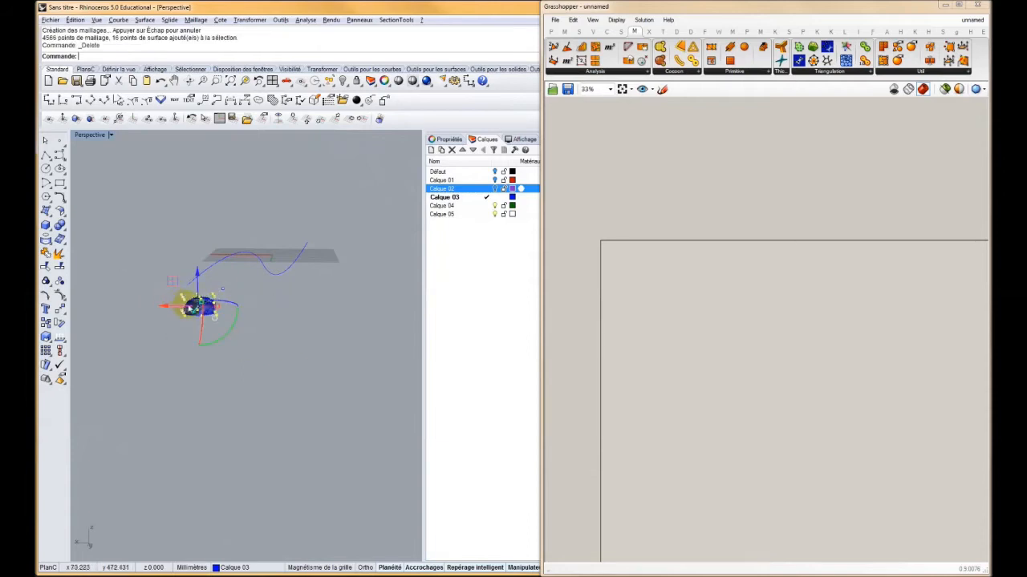
right_click_drag(221, 293, 226, 378)
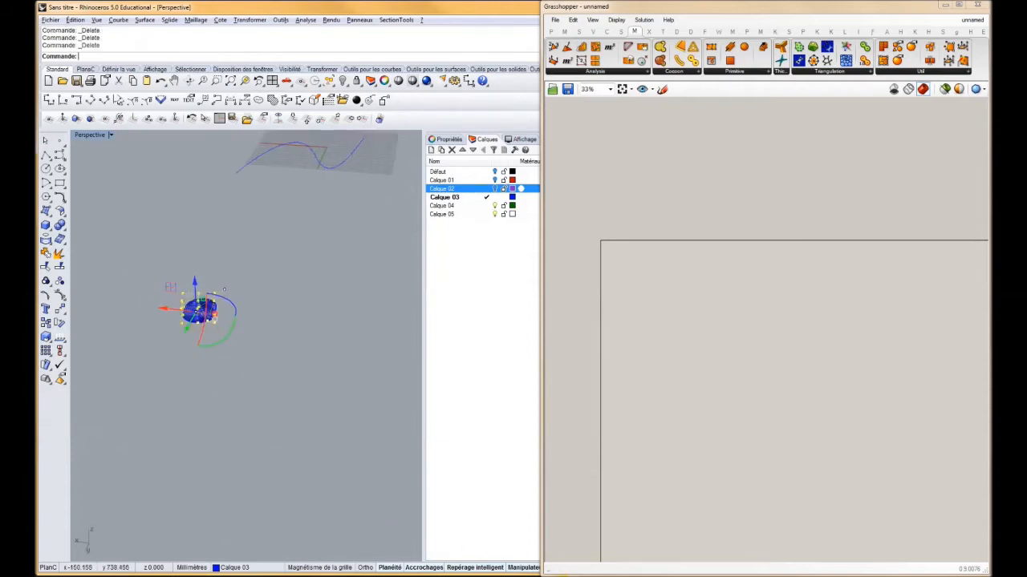
right_click_drag(311, 218, 221, 350, "shift")
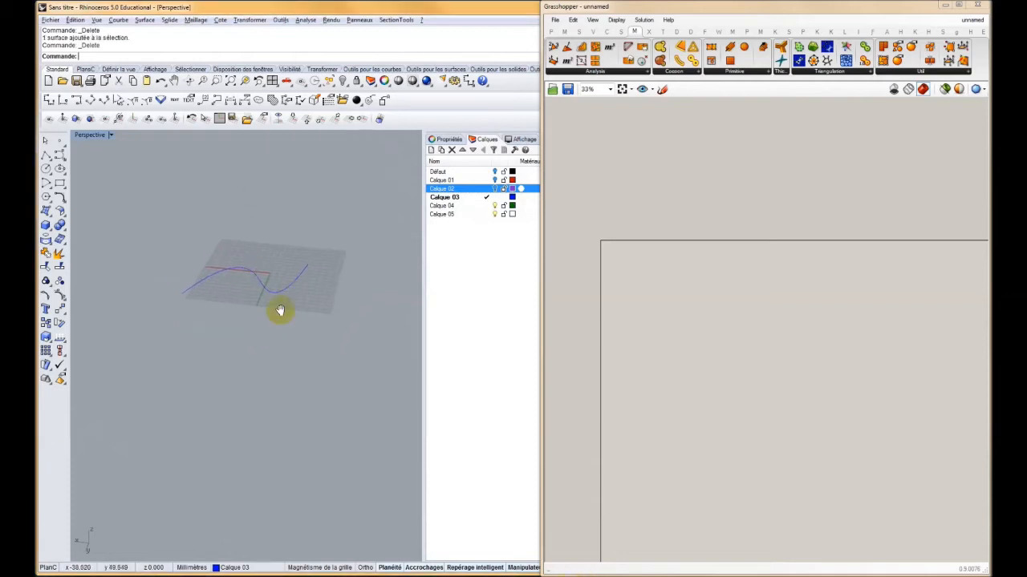
scroll(245, 360, "down", 5)
scroll(248, 346, "up", 2)
scroll(249, 347, "up", 4)
Show all four viewports and copy the wavy curve along the Y axis in the top view
left_click(250, 346)
double_click(89, 135)
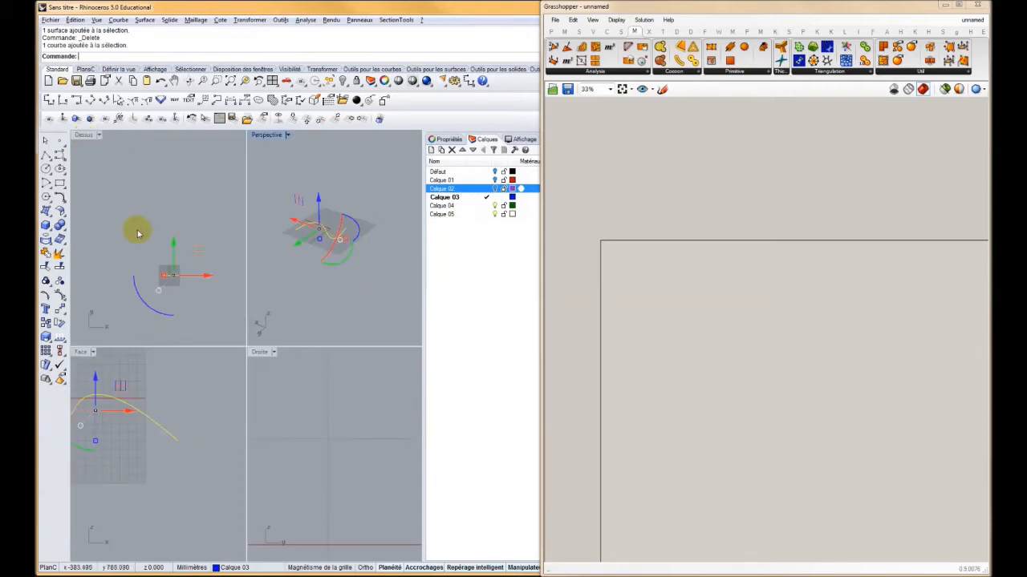
left_click_drag(174, 249, 174, 238)
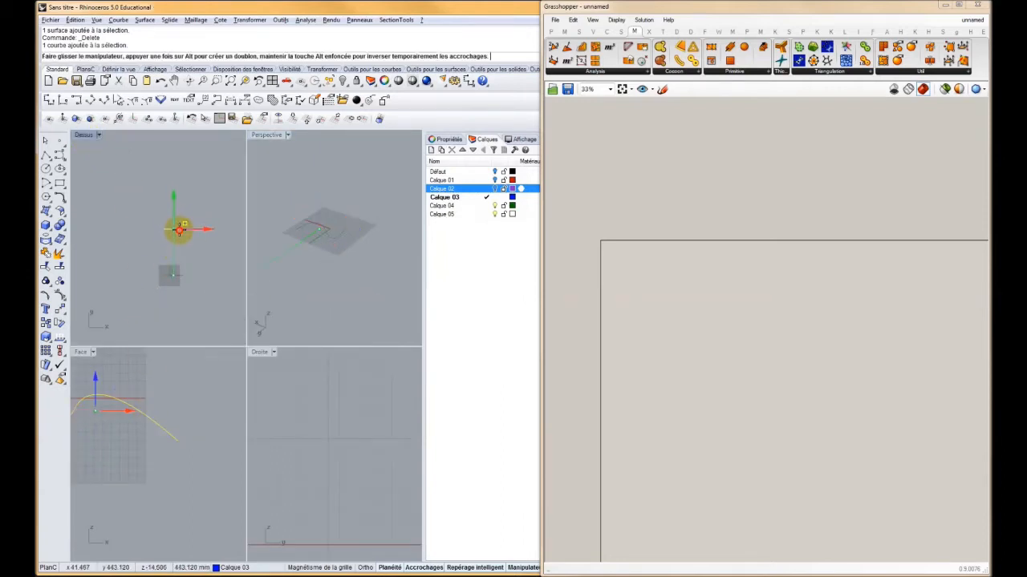
left_click_drag(180, 229, 169, 234)
Flip the copied curve vertically in the front view by reversing its vertical scale
right_click_drag(109, 403, 163, 430)
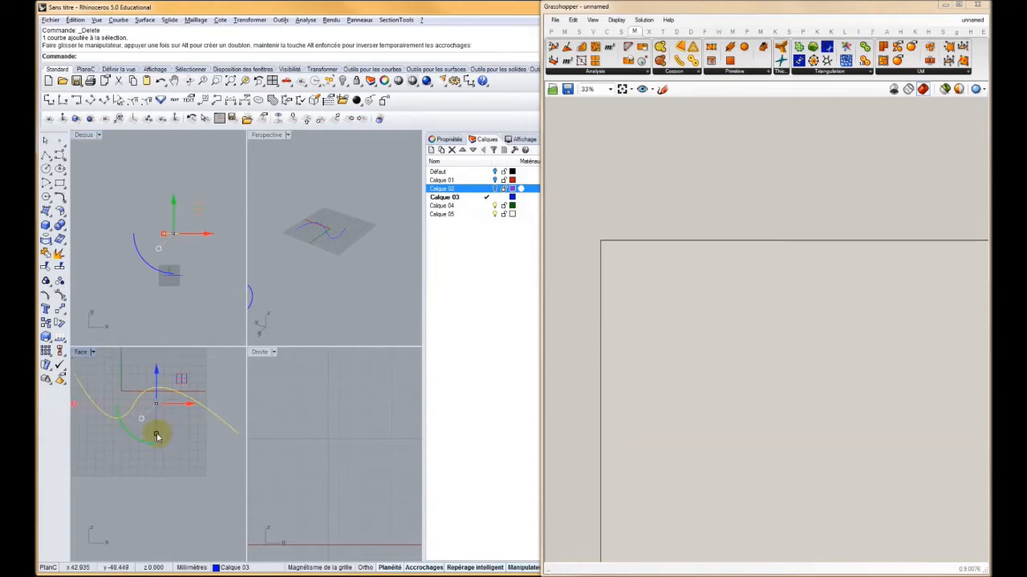
left_click_drag(157, 435, 162, 369)
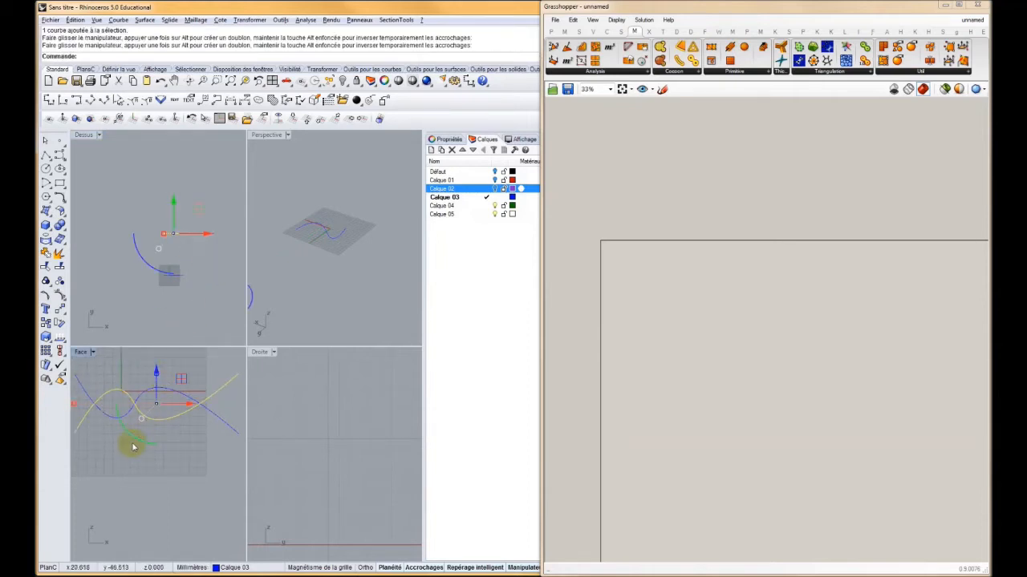
Select both wavy curves and create a surface between them from edge curves
right_click_drag(322, 223, 354, 205, "shift")
scroll(355, 204, "down", 4)
left_click(371, 178)
left_click_drag(389, 172, 299, 251)
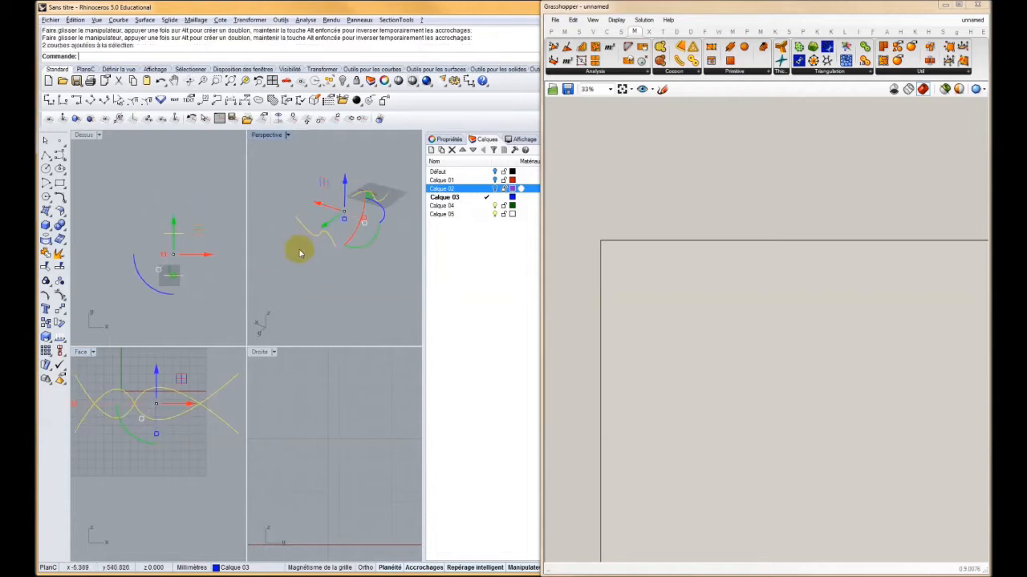
left_click(45, 210)
left_click(105, 214)
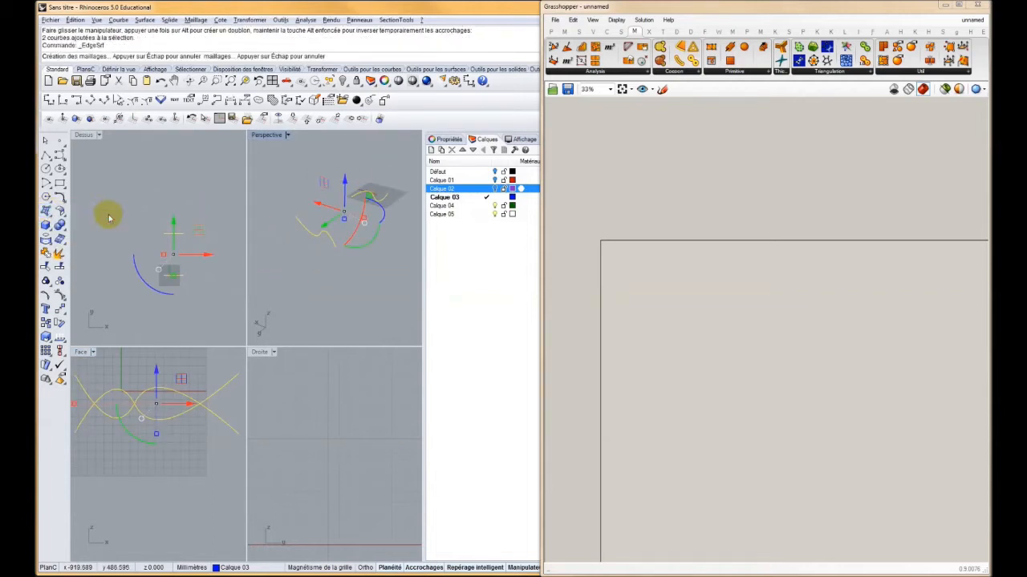
left_click(347, 275)
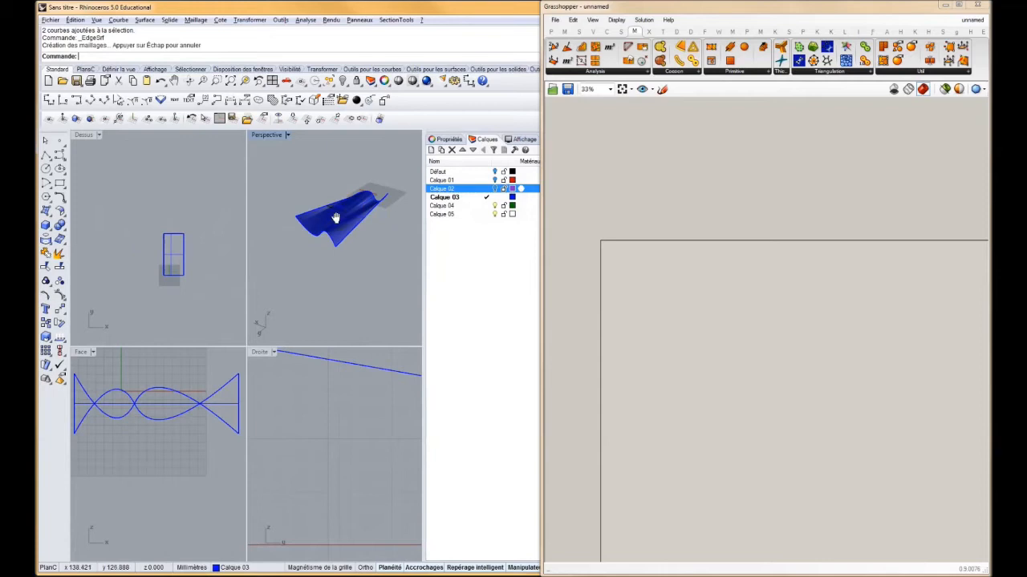
Maximize the Perspective view and select the wavy surface
double_click(265, 136)
scroll(199, 233, "down", 5)
right_click_drag(199, 234, 291, 255)
scroll(241, 332, "up", 7)
left_click(276, 298)
scroll(620, 304, "up", 4)
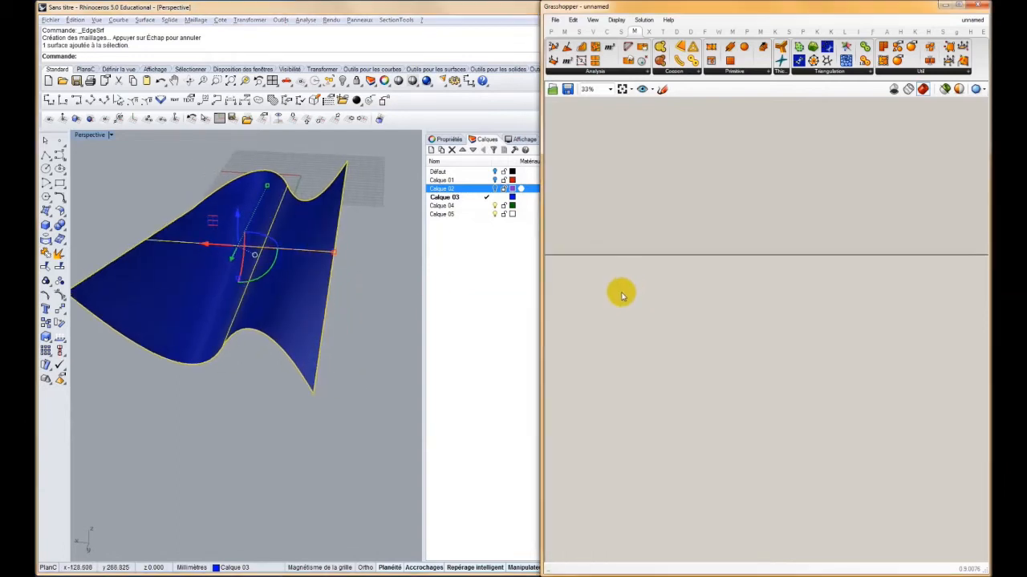
In Grasshopper, place a Surface parameter referencing the selected wavy surface, and hide the original surface in Rhino
right_click_drag(722, 298, 761, 300)
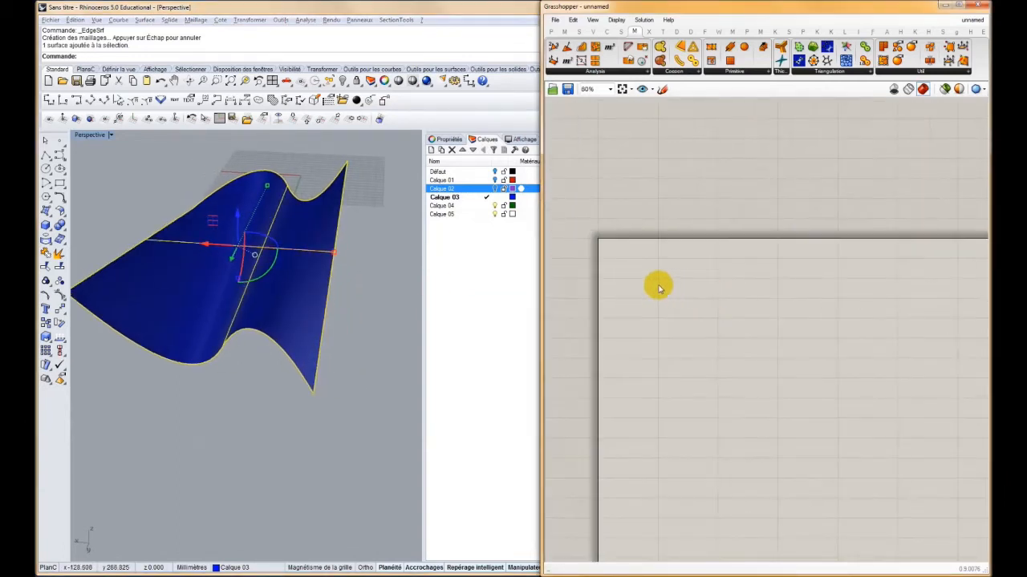
left_click(551, 31)
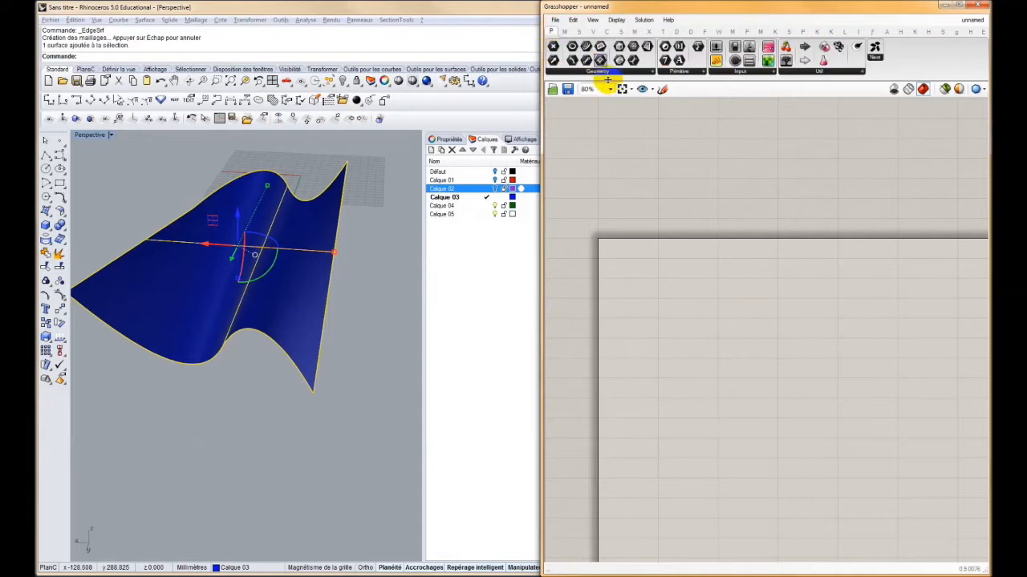
left_click_drag(647, 46, 678, 276)
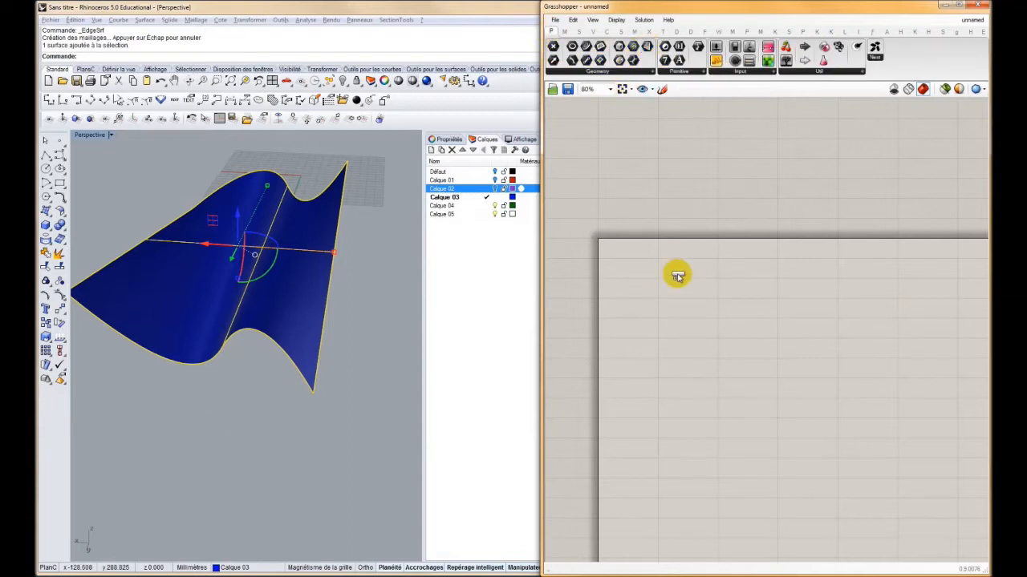
right_click(672, 289)
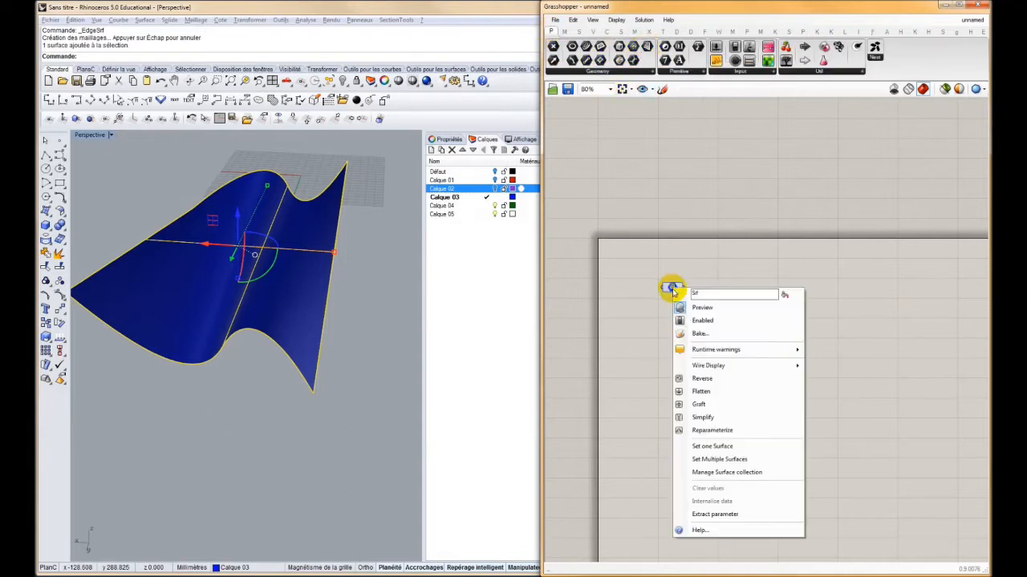
left_click(688, 444)
left_click(343, 80)
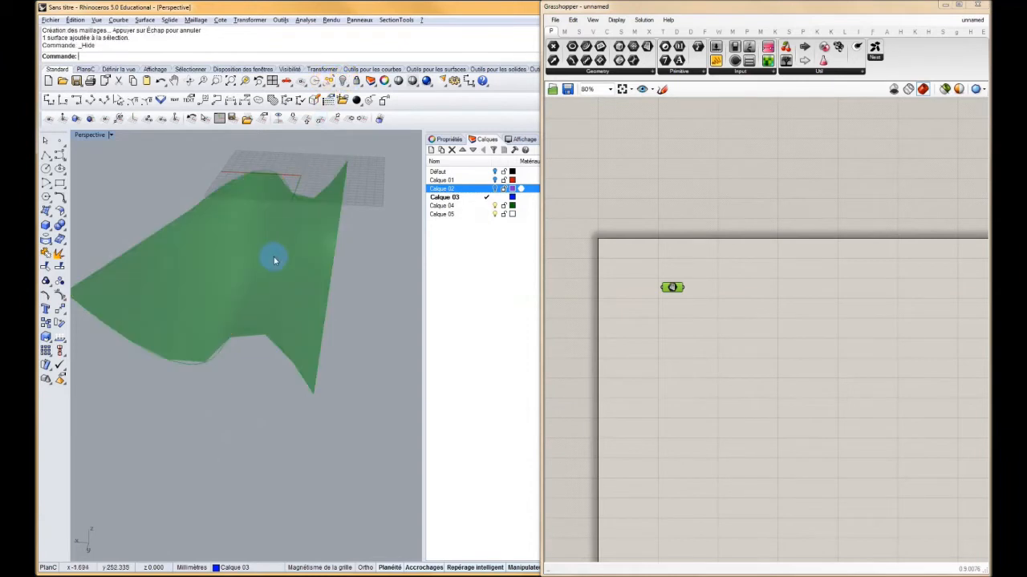
Set the Grasshopper preview mesh quality to High Quality and deselect the Surface parameter
right_click_drag(309, 340, 289, 233)
left_click(982, 90)
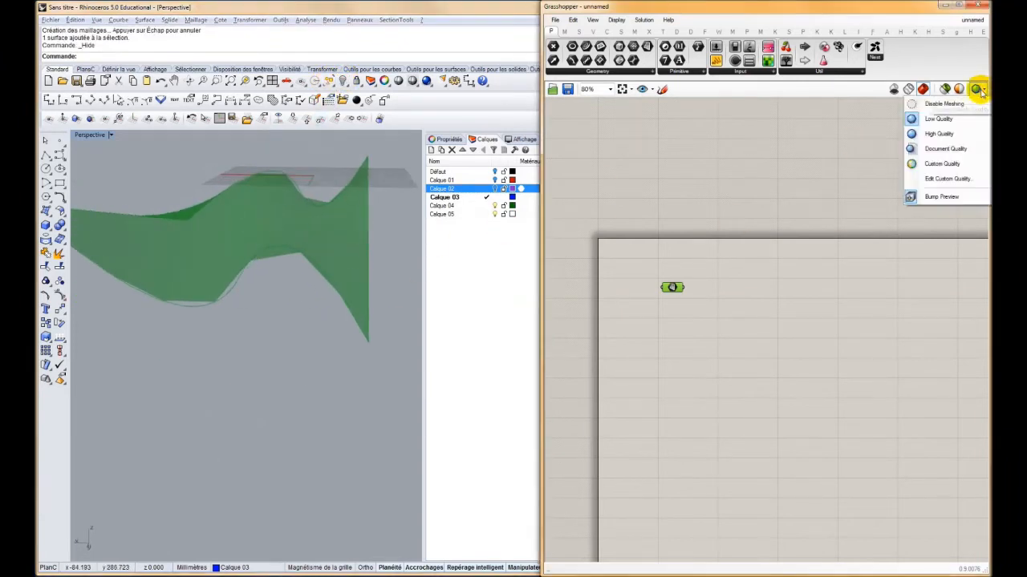
left_click(925, 130)
right_click_drag(280, 271, 280, 283)
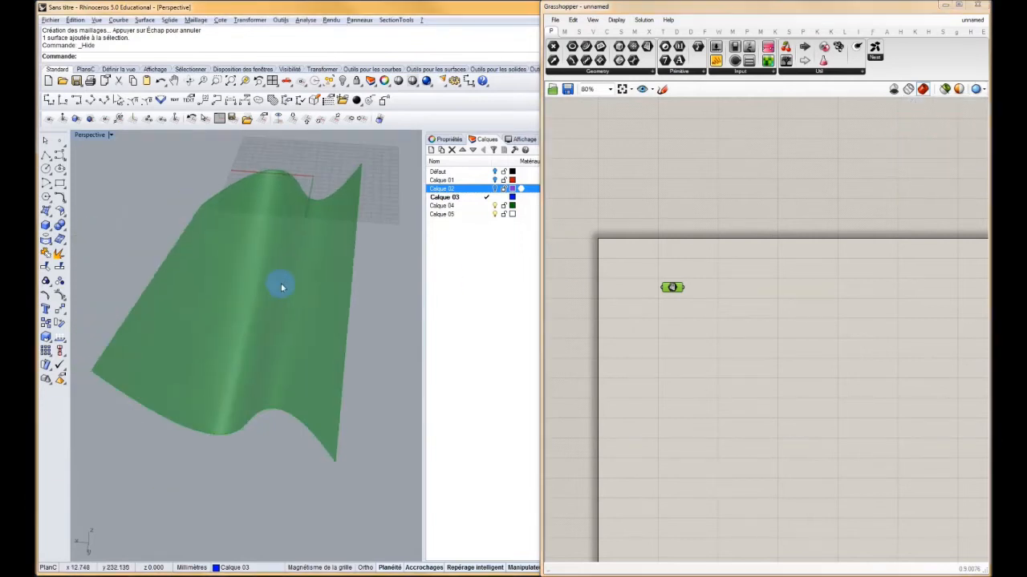
right_click_drag(719, 300, 717, 283)
left_click(718, 283)
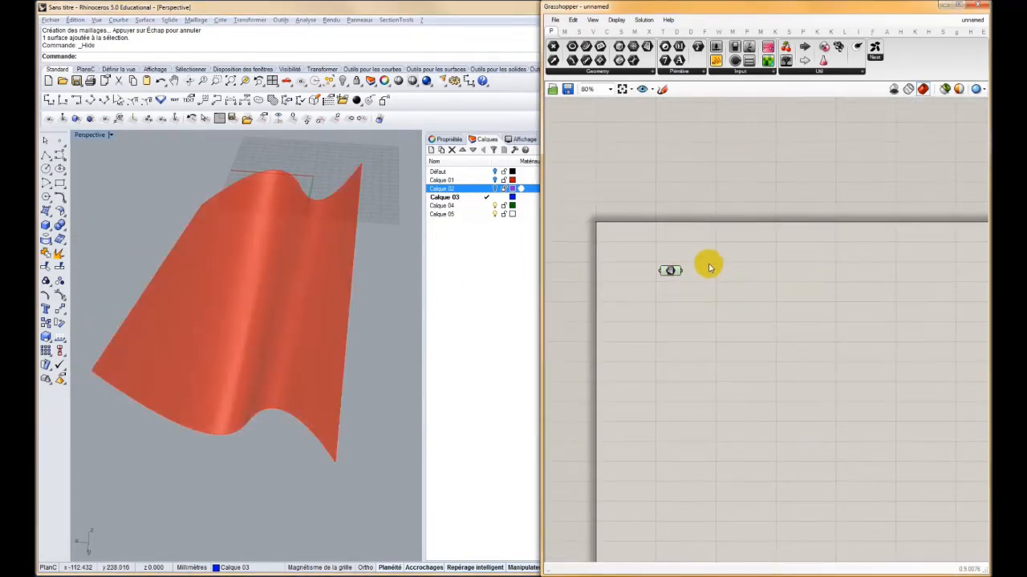
left_click(318, 304)
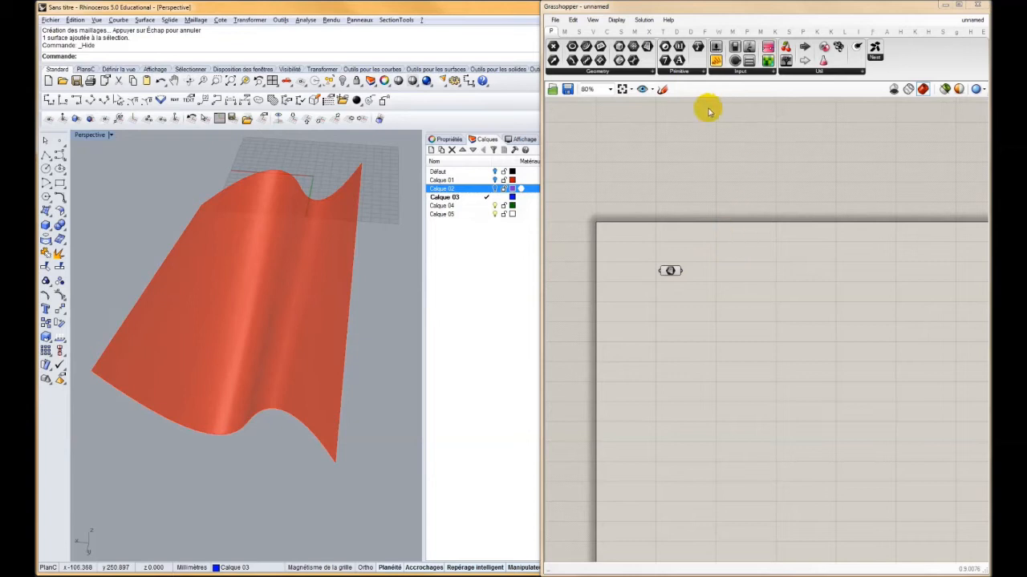
Add a Mesh Surface component and connect the Surface parameter to its S input
left_click(632, 31)
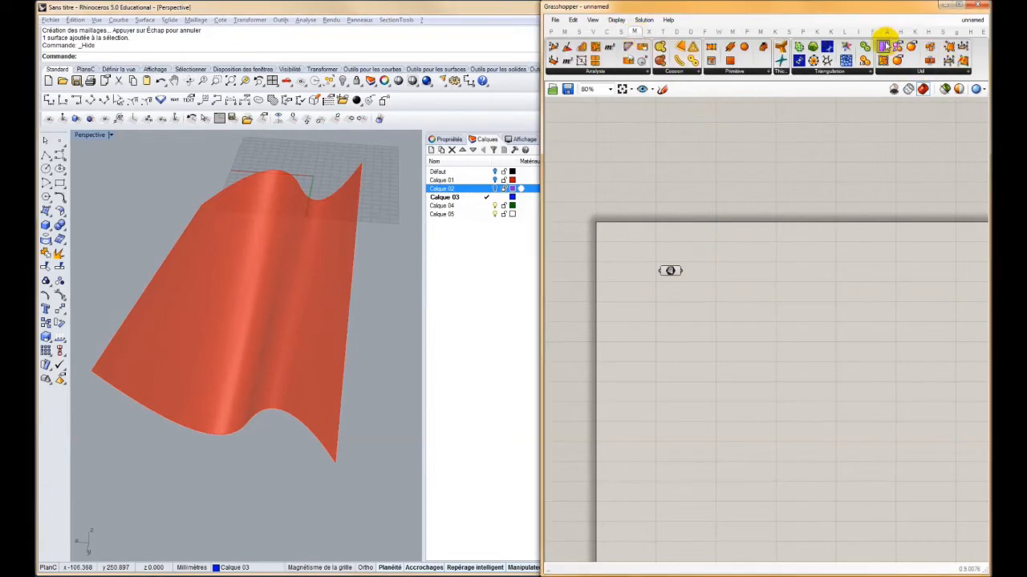
left_click(904, 73)
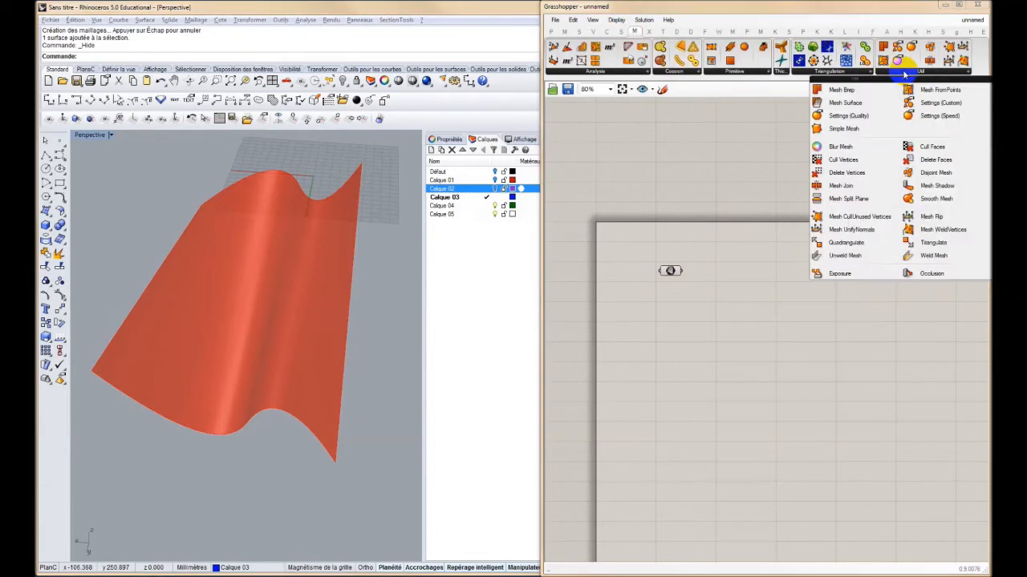
left_click_drag(822, 102, 710, 281)
scroll(708, 280, "up", 5)
scroll(708, 282, "up", 1)
left_click_drag(625, 250, 686, 232)
left_click_drag(723, 276, 787, 294)
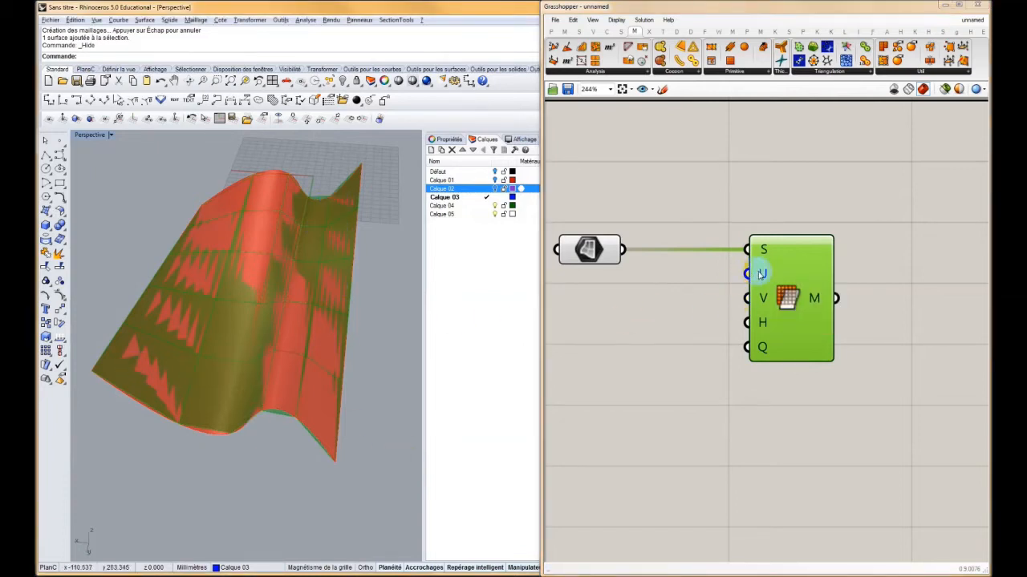
Create a number slider of 20 for the U input of Mesh Surface and a copy of it for the V input
double_click(609, 305)
type("20")
key("Return")
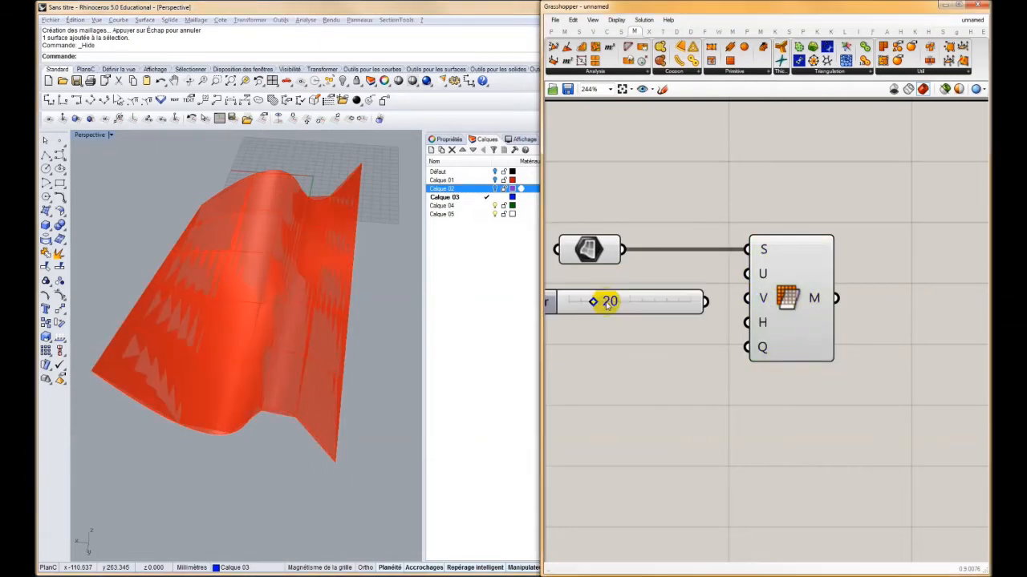
left_click_drag(750, 273, 640, 325)
left_click_drag(733, 299, 699, 325)
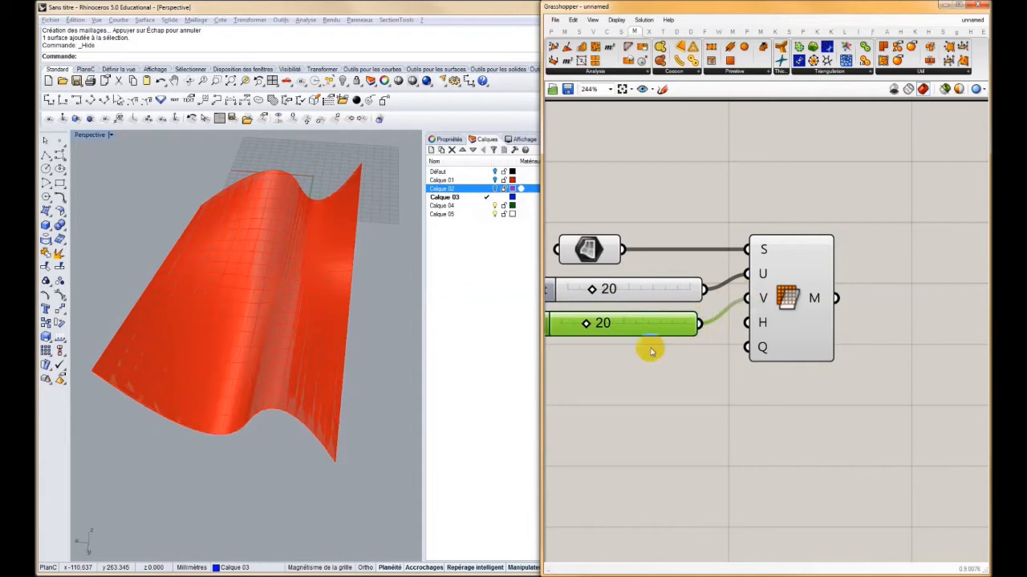
Highlight the Mesh Surface result and examine how its faceted edge follows the smooth surface
left_click(760, 297)
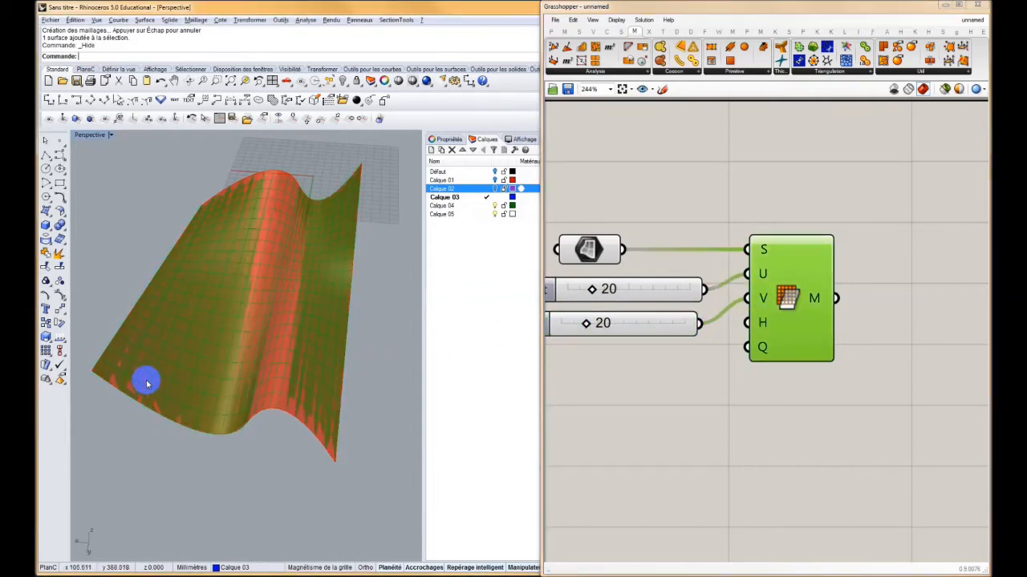
right_click_drag(270, 420, 300, 333)
scroll(316, 349, "up", 7)
scroll(301, 333, "down", 4)
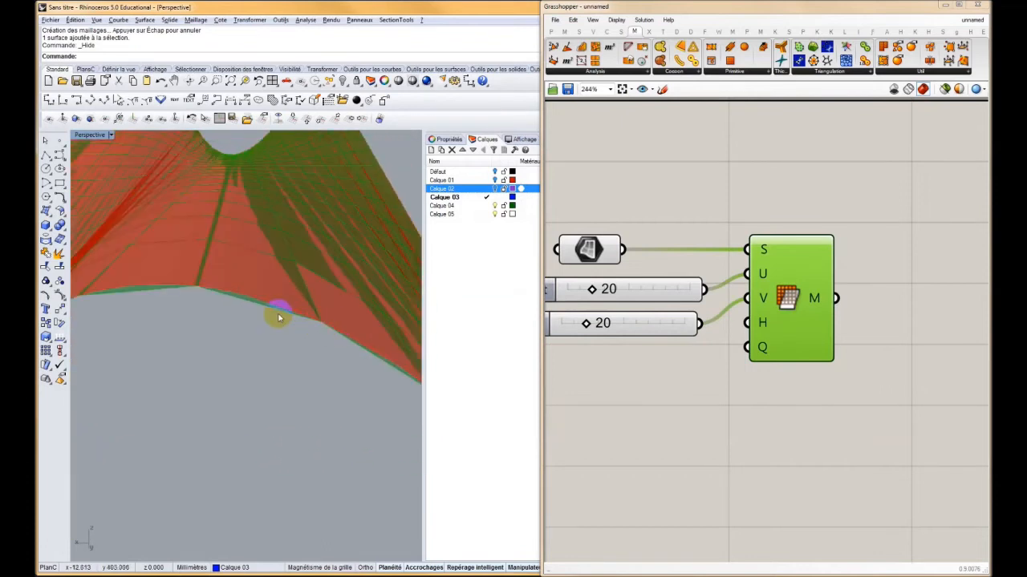
right_click_drag(125, 302, 293, 286)
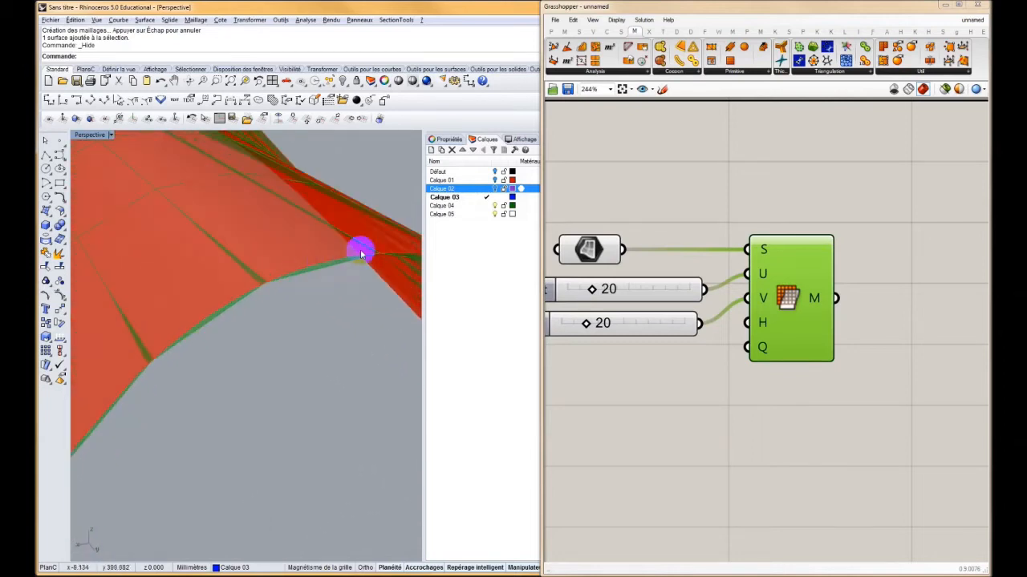
right_click_drag(169, 364, 361, 276)
Raise the mesh divisions to 88 in U and 89 in V
left_click_drag(591, 293, 674, 290)
left_click_drag(584, 324, 661, 320)
right_click_drag(328, 241, 311, 253)
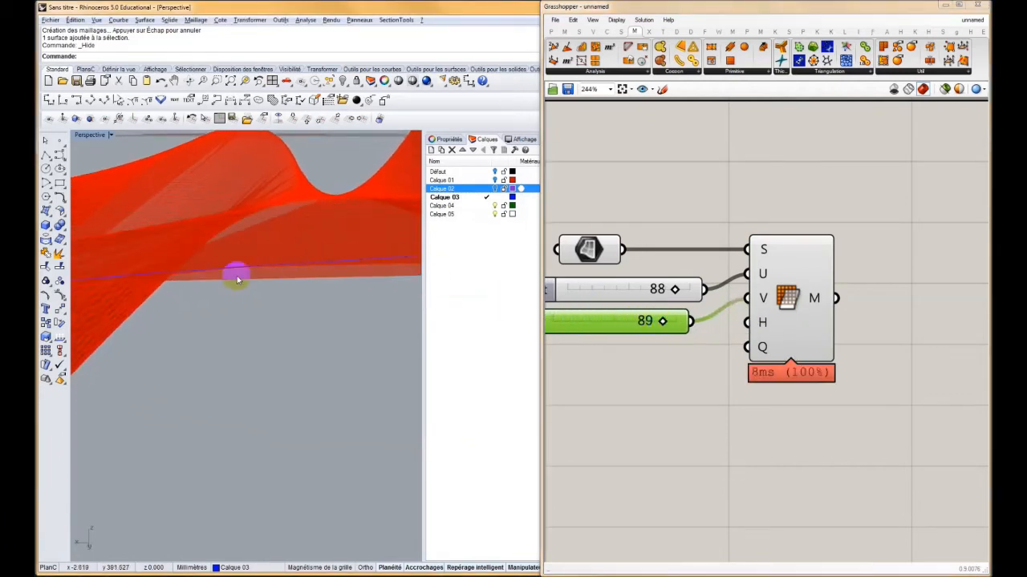
Lower the U and V division sliders to get a coarser mesh and check its edge against the surface
left_click_drag(660, 332, 554, 321)
left_click_drag(672, 289, 618, 290)
right_click_drag(241, 206, 253, 259)
scroll(289, 263, "up", 5)
right_click_drag(312, 281, 312, 318)
right_click_drag(859, 188, 791, 222)
right_click_drag(393, 257, 338, 303)
right_click_drag(866, 318, 764, 306)
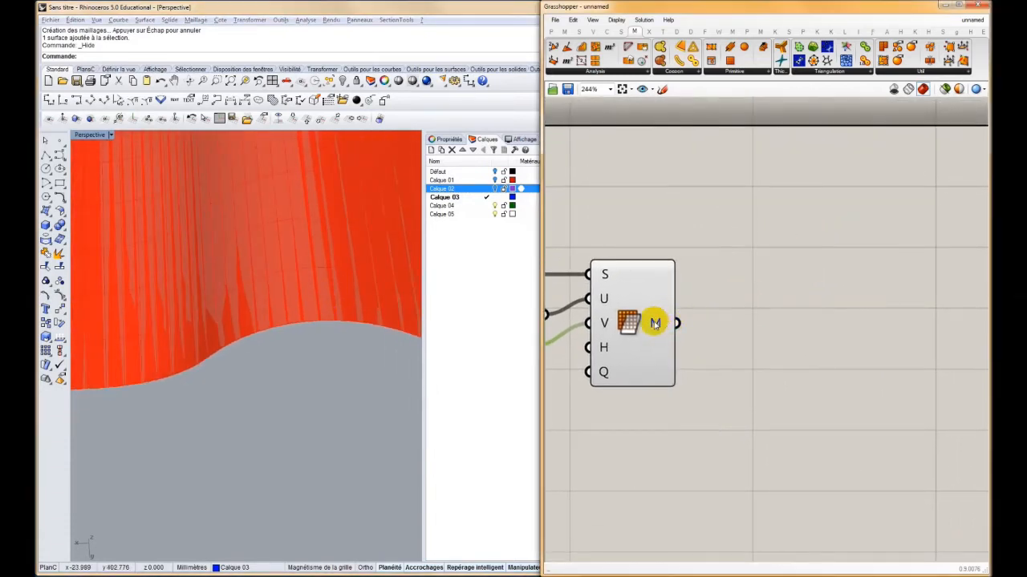
Add a Deconstruct Mesh component fed by the M output of Mesh Surface
mouse_move(655, 324)
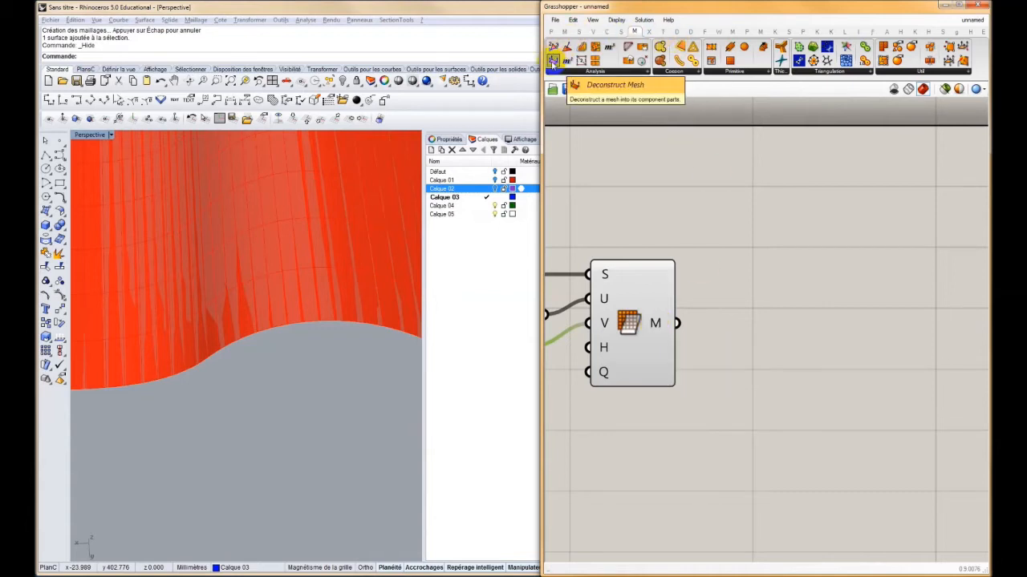
left_click_drag(553, 62, 730, 320)
scroll(269, 322, "down", 10)
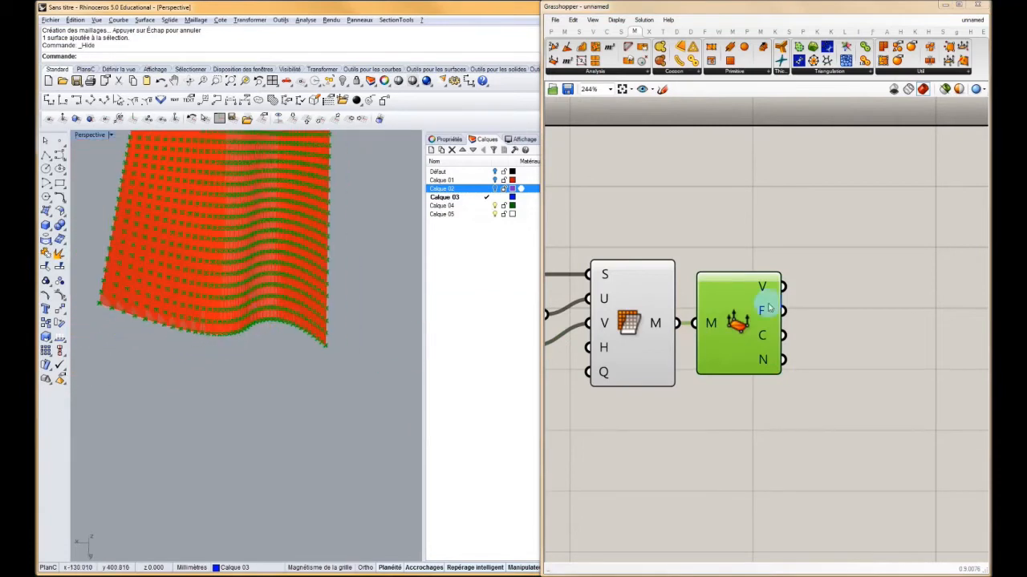
Inspect the vertices, faces, colours and normals outputs of Deconstruct Mesh, and view the vertices on the mesh
mouse_move(764, 286)
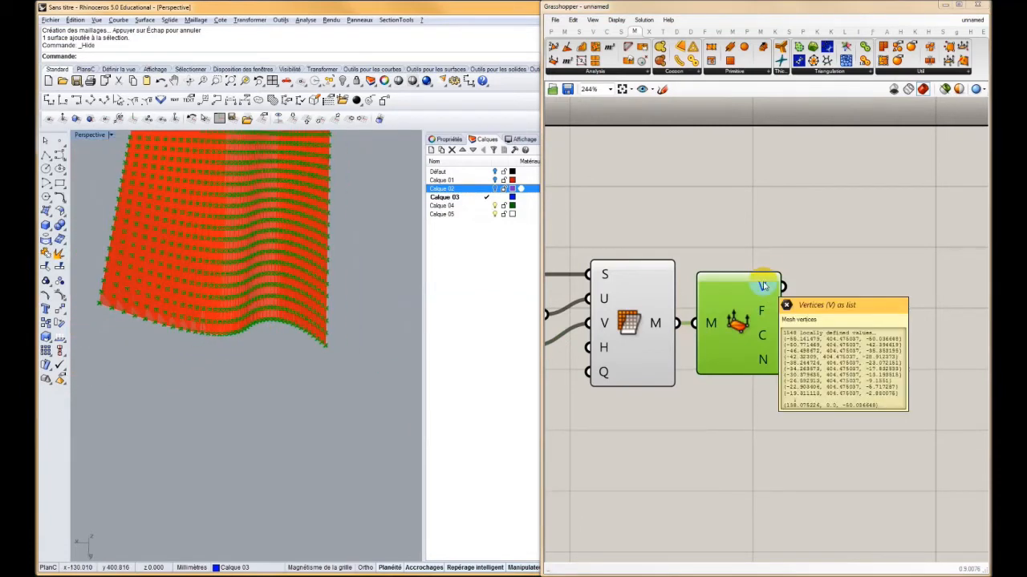
mouse_move(762, 315)
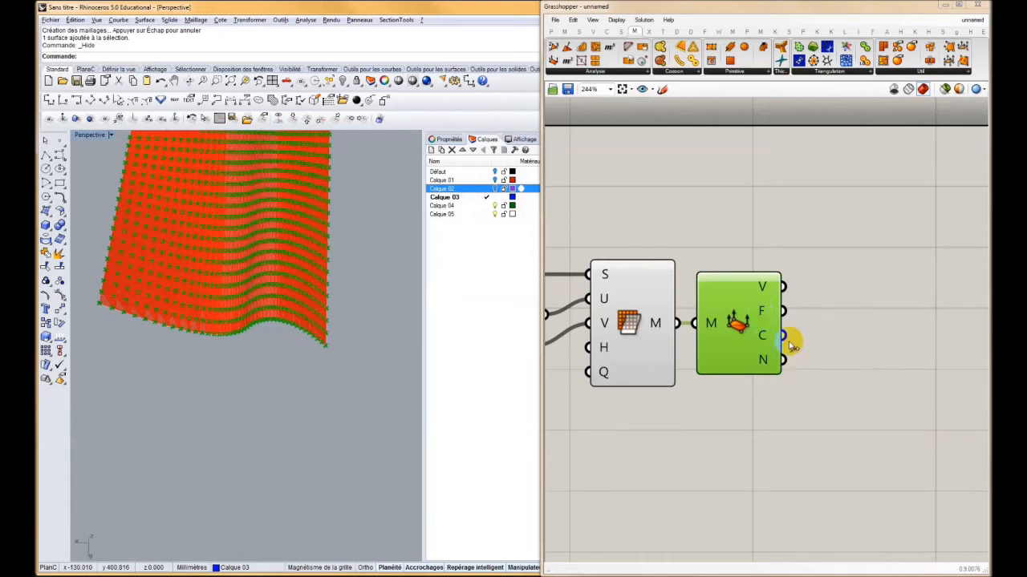
mouse_move(765, 340)
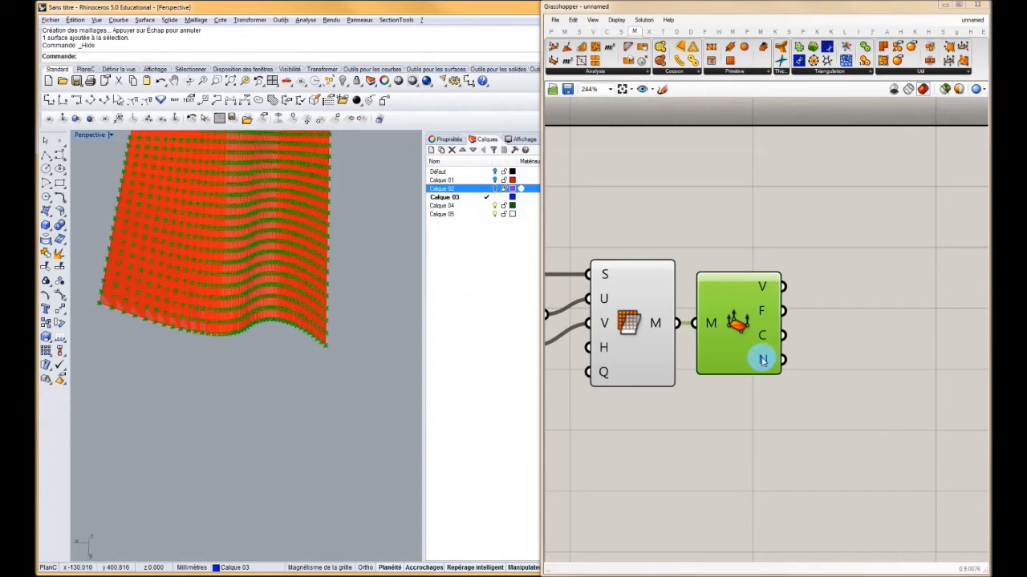
mouse_move(763, 361)
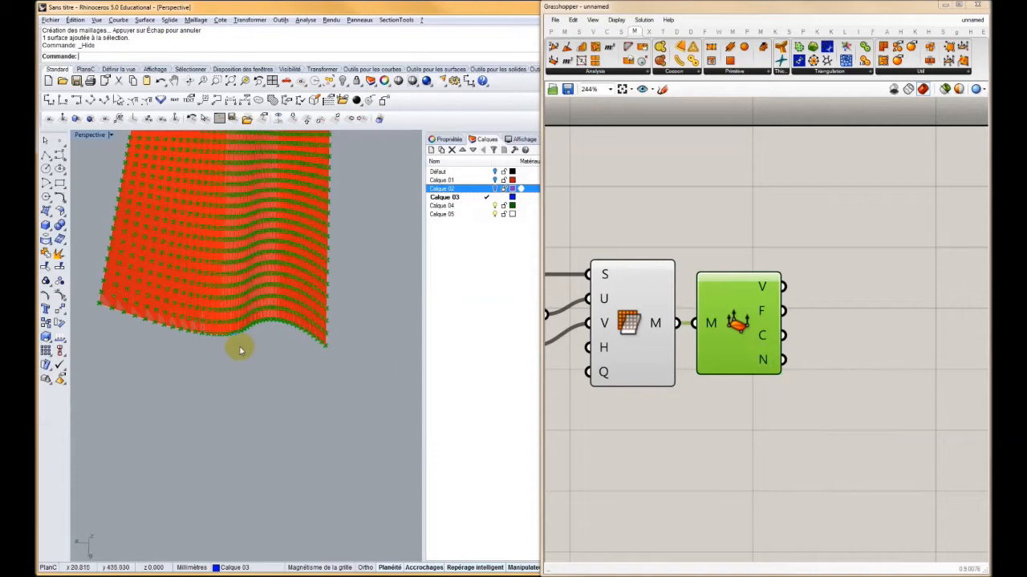
scroll(293, 311, "up", 10)
scroll(302, 317, "down", 2)
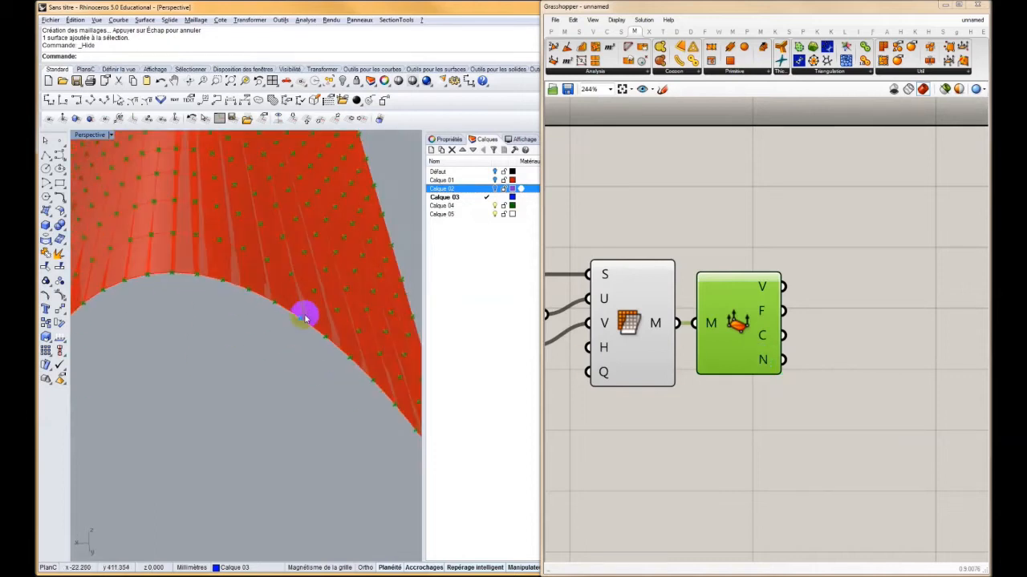
Add a Vector Display component, with the mesh vertices as its anchor points and the mesh normals as its vectors
scroll(681, 272, "down", 4)
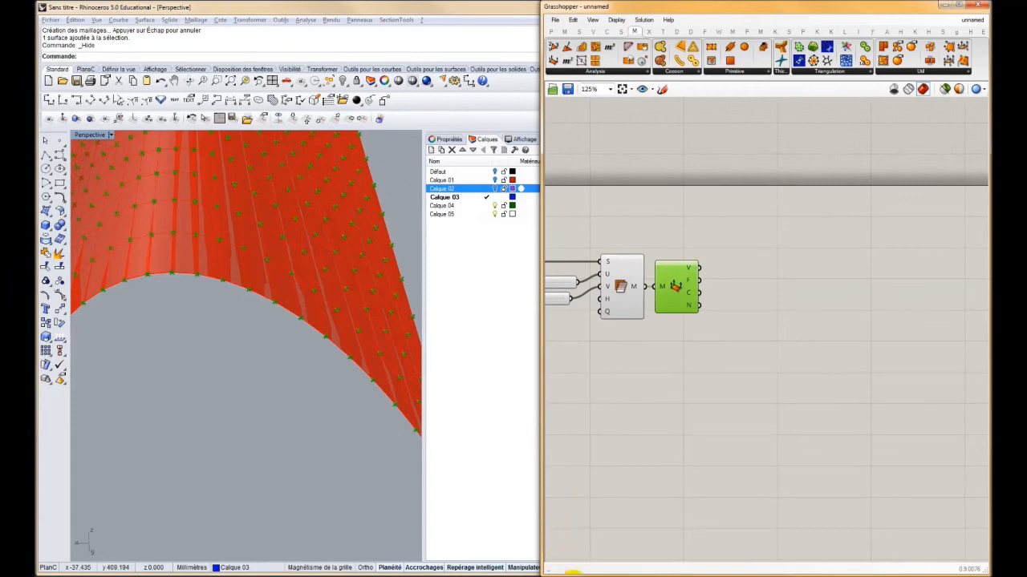
left_click(570, 573)
left_click(678, 32)
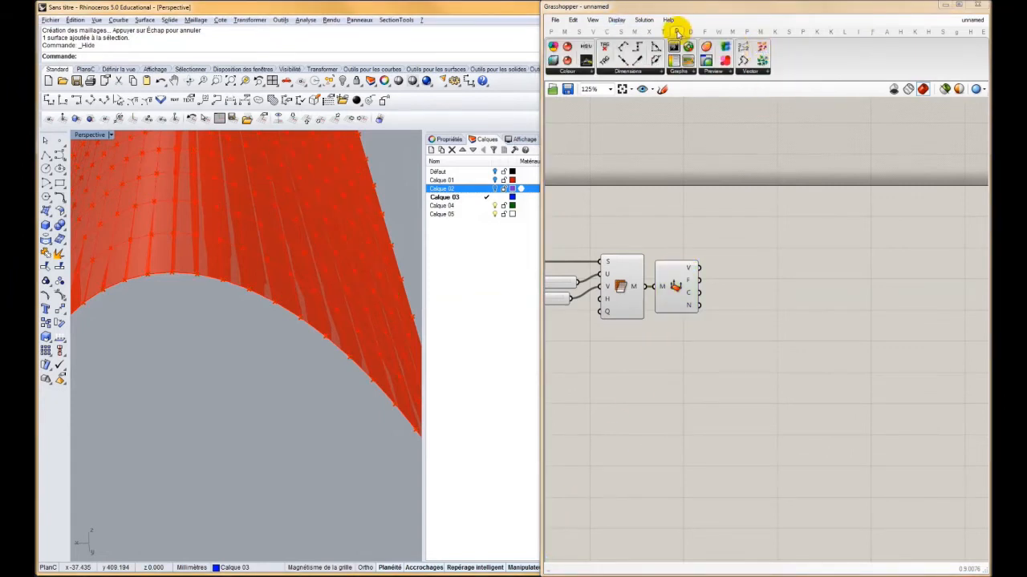
left_click_drag(761, 46, 664, 227)
scroll(738, 299, "up", 3)
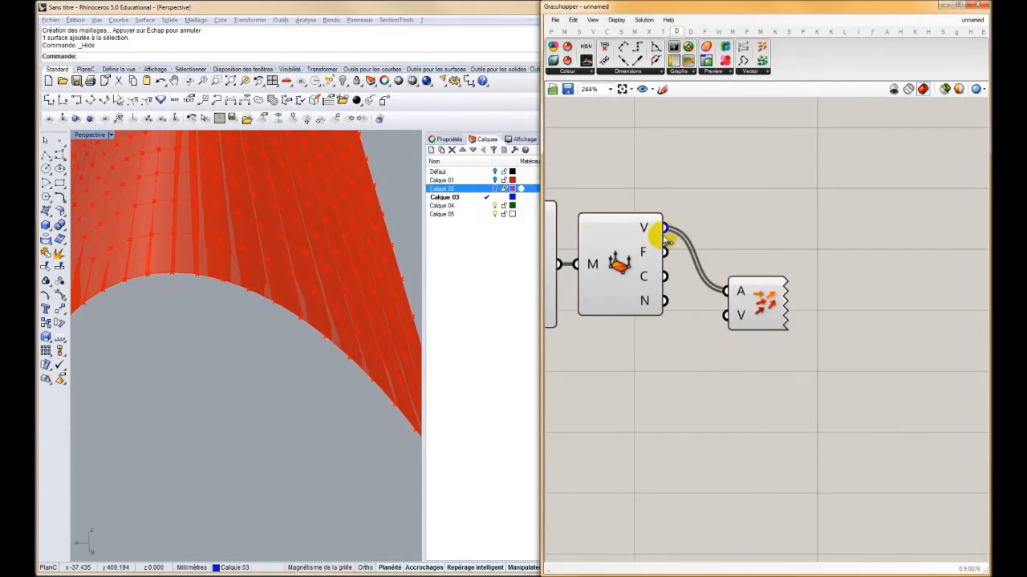
left_click_drag(746, 321, 664, 300)
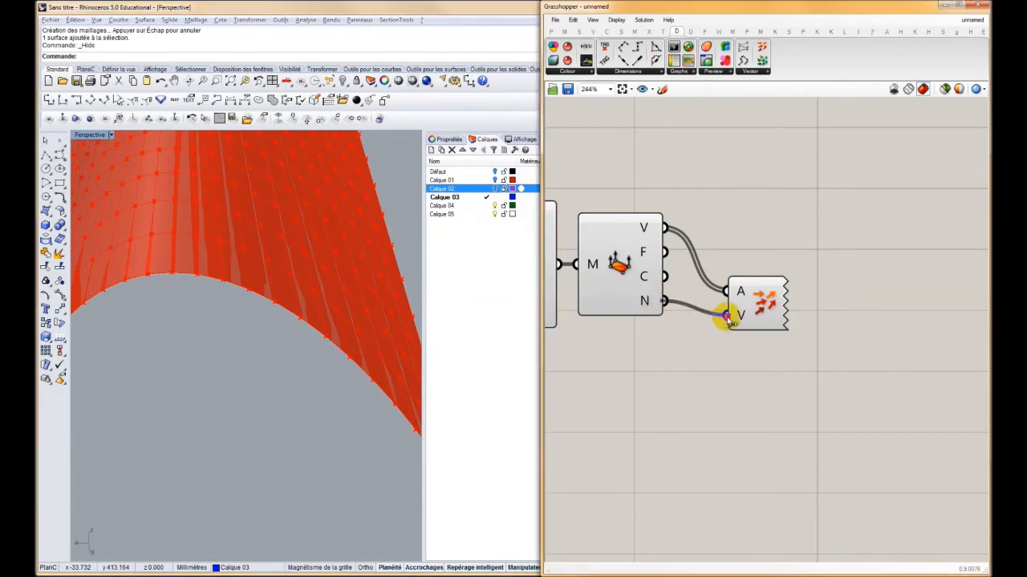
left_click(763, 301)
Examine the direction of the normal vectors at the mesh vertices from several angles and distances
right_click_drag(284, 350, 286, 337)
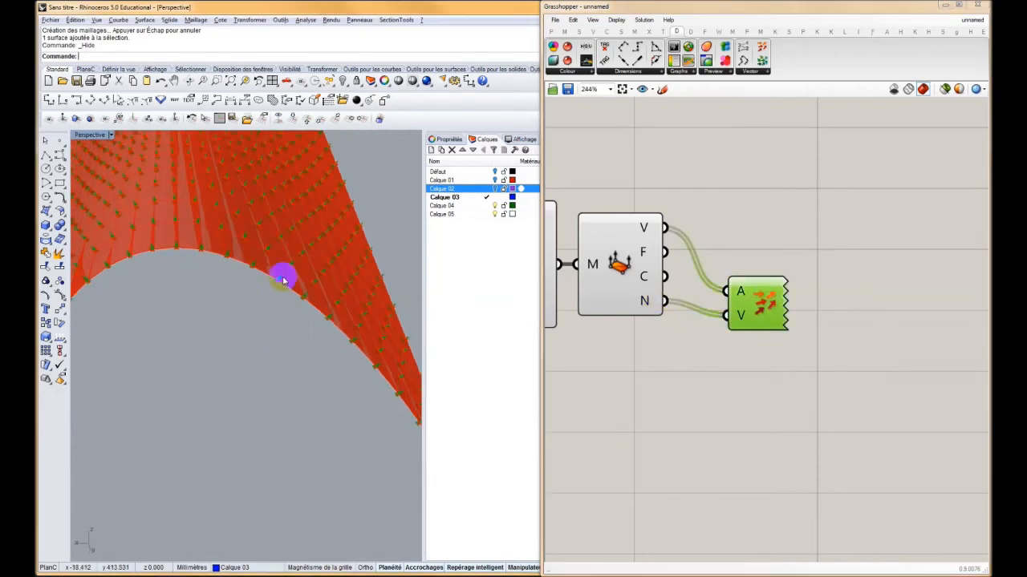
scroll(292, 287, "up", 8)
right_click_drag(260, 301, 486, 293)
right_click_drag(312, 283, 338, 326)
scroll(254, 288, "down", 8)
scroll(338, 326, "down", 7)
right_click_drag(243, 339, 331, 351, "shift")
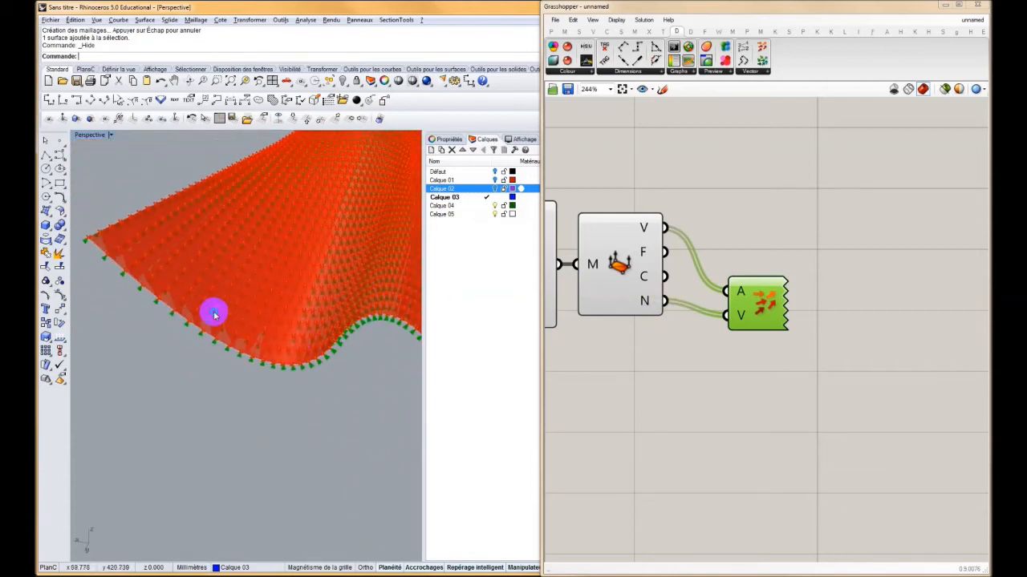
right_click_drag(215, 312, 281, 362, "shift")
scroll(216, 356, "up", 10)
scroll(246, 349, "up", 7)
scroll(250, 353, "down", 7)
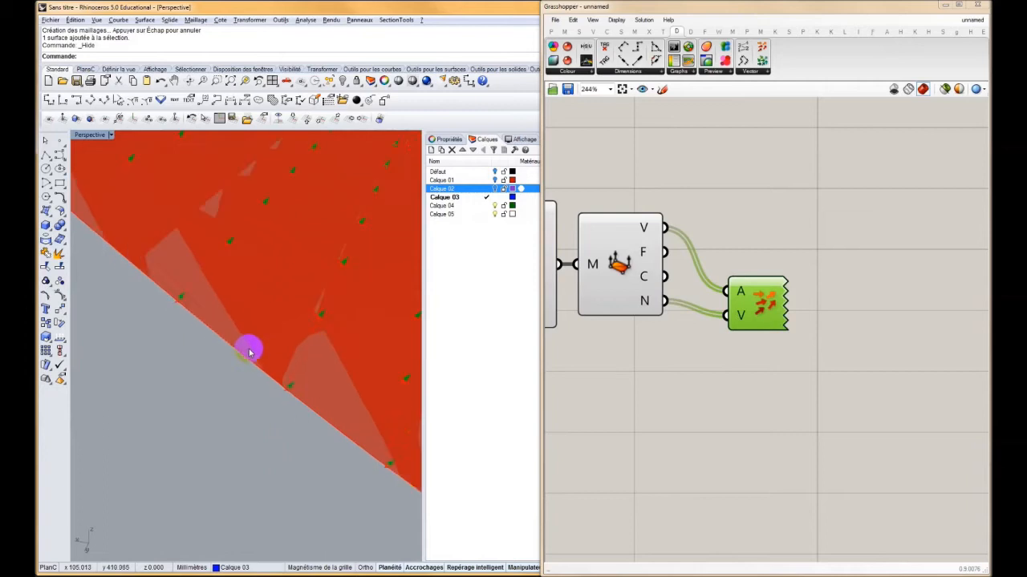
Delete the Vector Display component from the definition
left_click(769, 305)
left_click_drag(768, 306, 783, 242)
right_click_drag(751, 305, 697, 360)
key("Delete")
right_click_drag(676, 311, 708, 304)
scroll(707, 304, "down", 2)
scroll(707, 304, "down", 4)
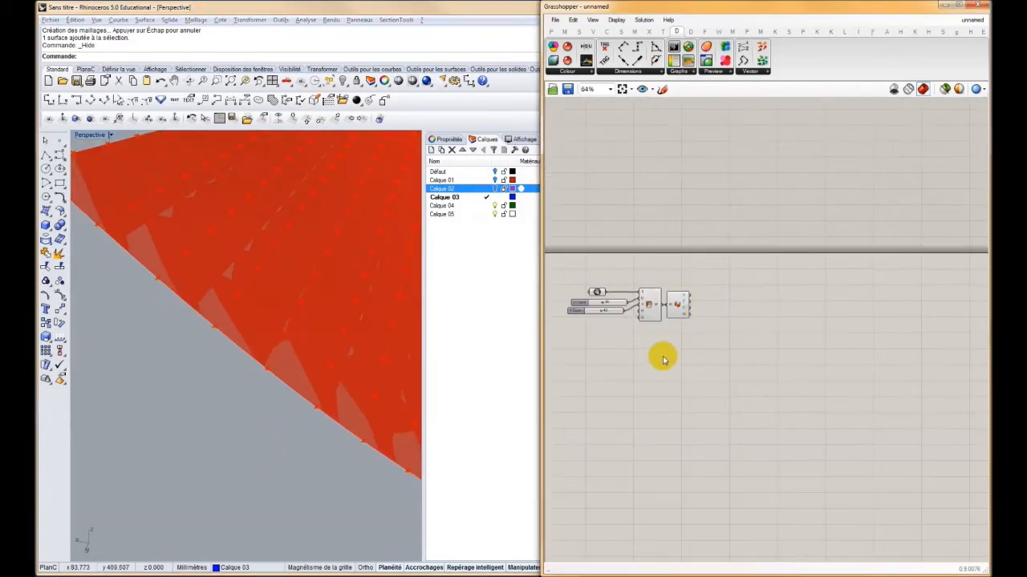
Add a Mesh Colours component and connect the Mesh Surface output to its mesh input
right_click_drag(280, 255, 246, 310)
right_click_drag(710, 344, 658, 358)
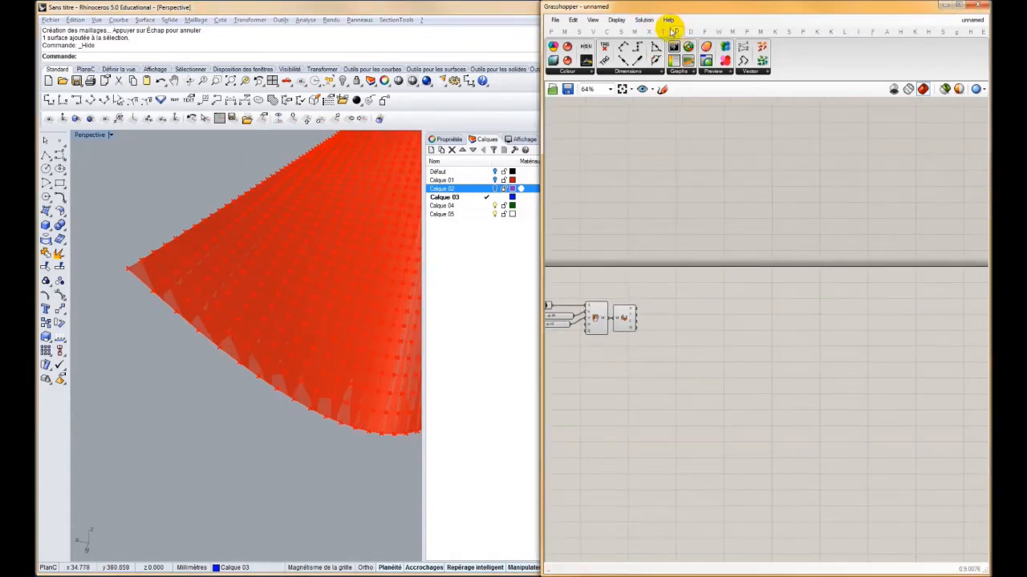
left_click(636, 30)
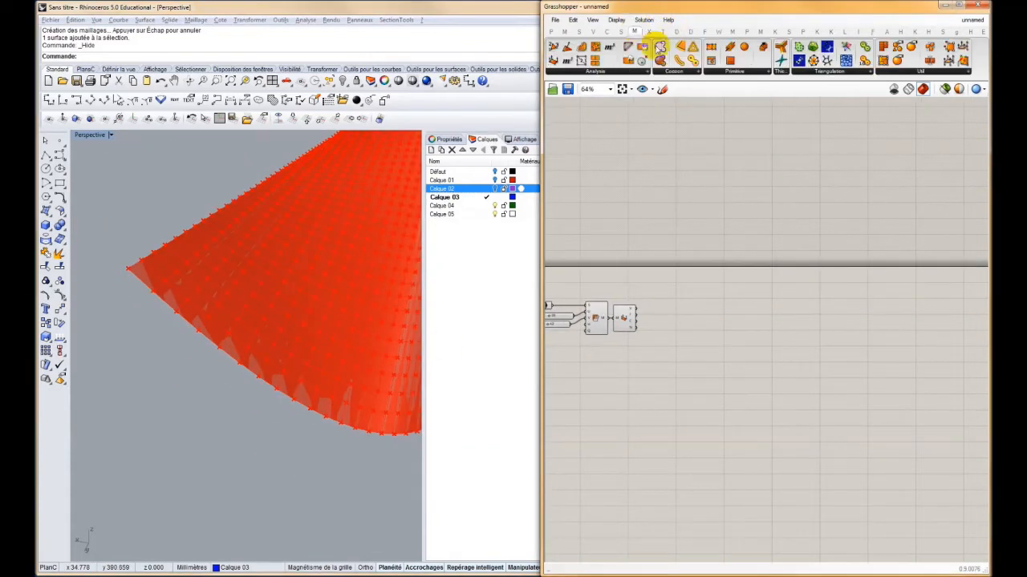
left_click(886, 72)
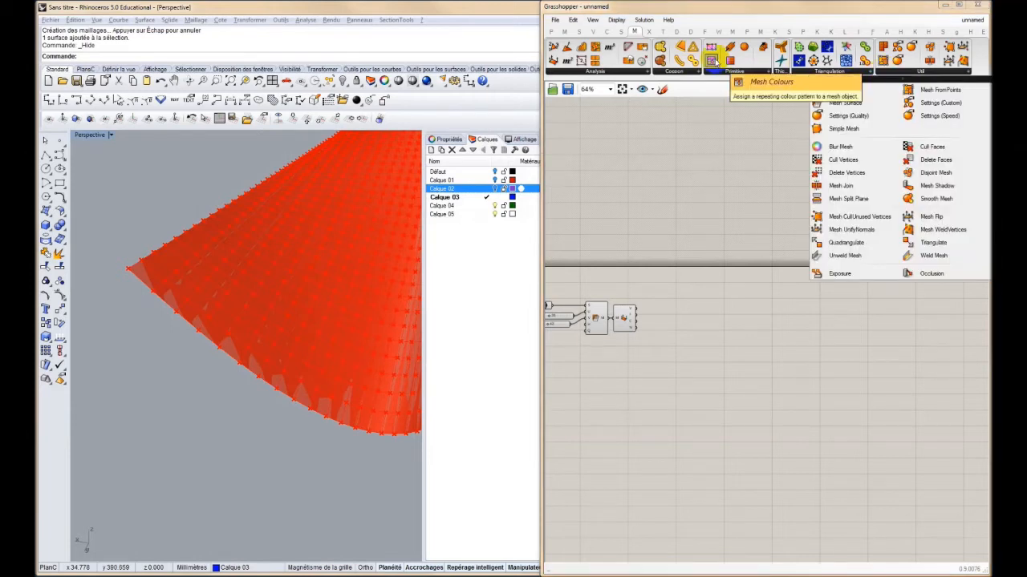
left_click_drag(711, 61, 716, 324)
scroll(731, 300, "up", 3)
right_click_drag(731, 300, 757, 292)
left_click_drag(654, 280, 664, 252)
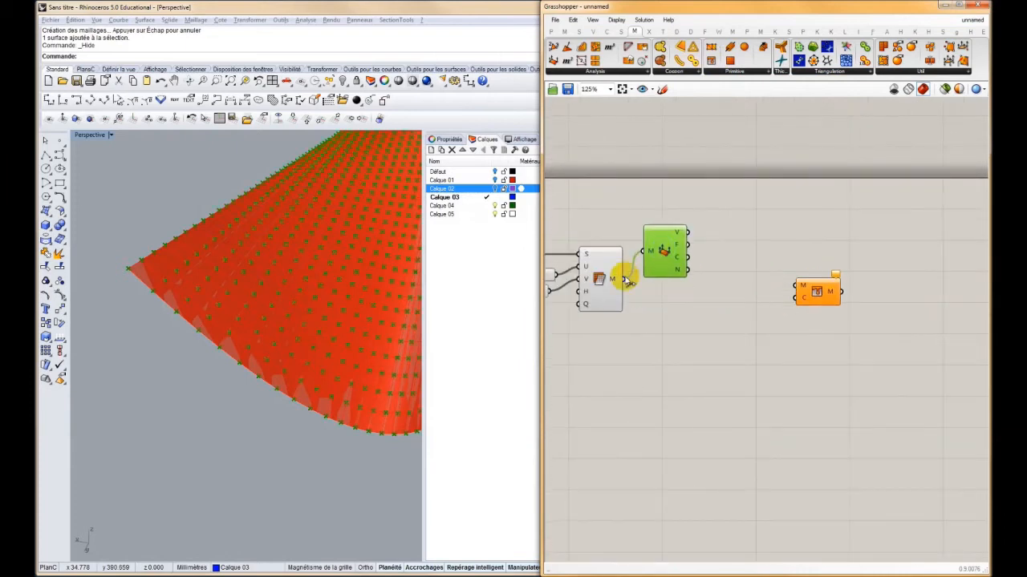
left_click_drag(621, 281, 797, 285)
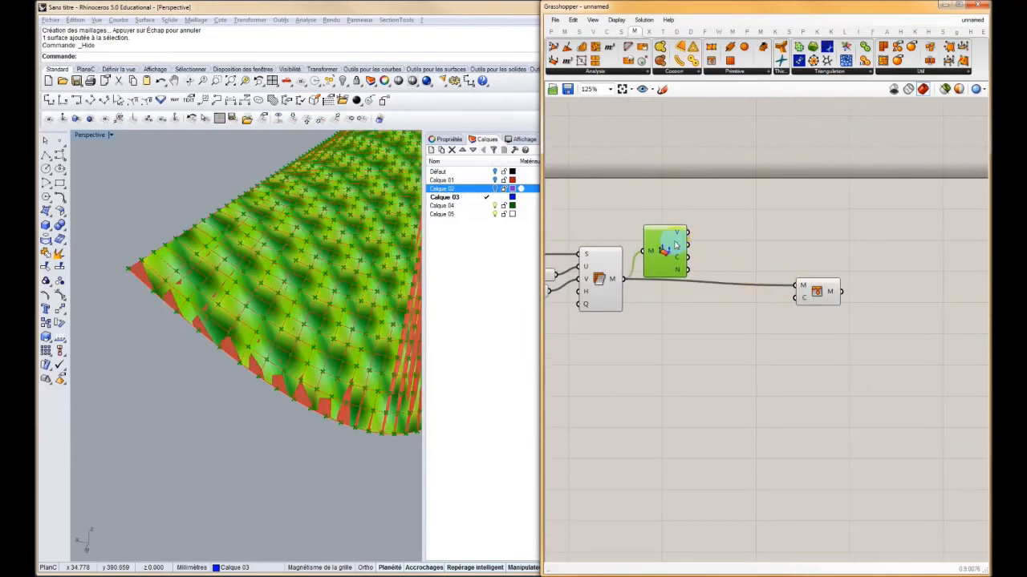
Turn off the preview of the Deconstruct Mesh, Mesh Surface and source surface components
key("ctrl+q")
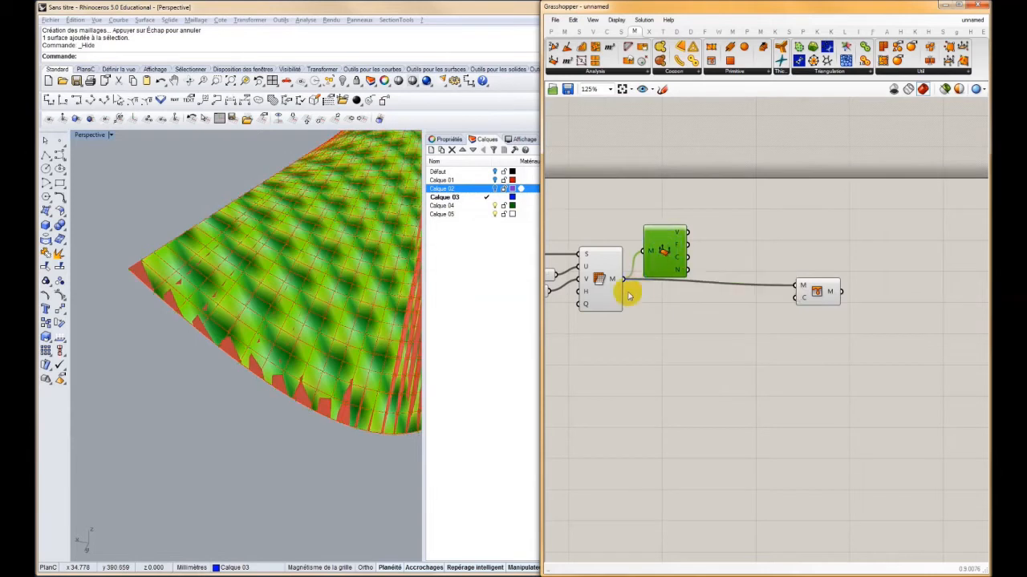
left_click(591, 284)
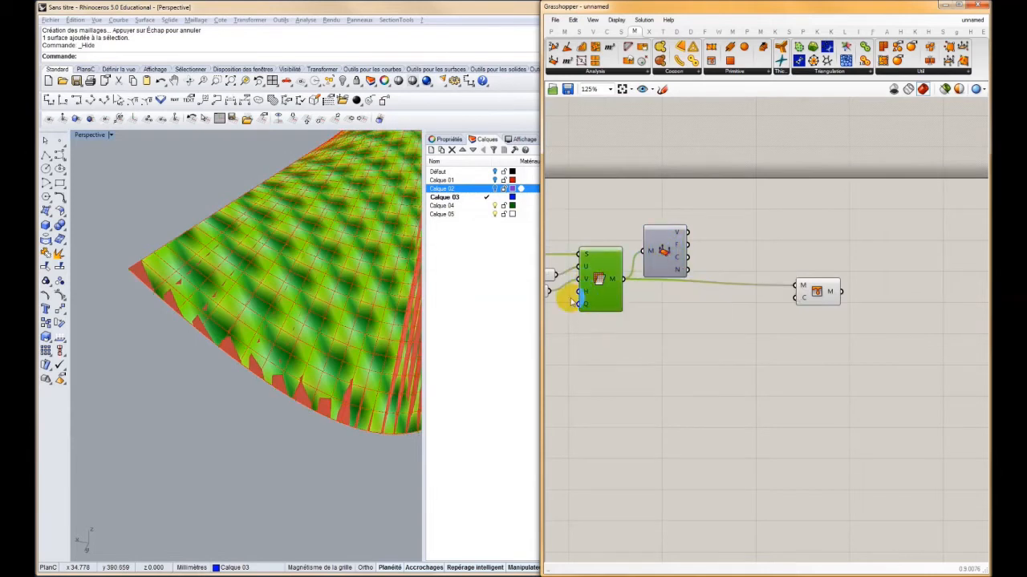
right_click_drag(562, 286, 718, 275)
left_click(656, 246)
right_click_drag(293, 256, 294, 305)
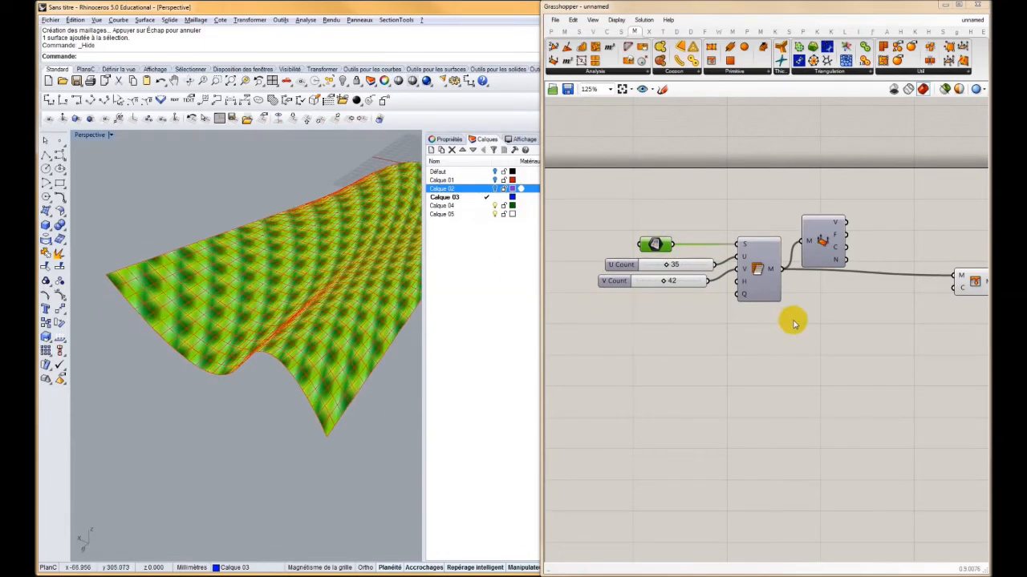
Add a Colour Swatch and connect it to the colours input of Mesh Colours
right_click_drag(791, 321, 737, 320)
scroll(860, 293, "up", 1)
mouse_move(340, 257)
right_mouse_down()
mouse_move(334, 305)
mouse_move(345, 321)
right_mouse_up()
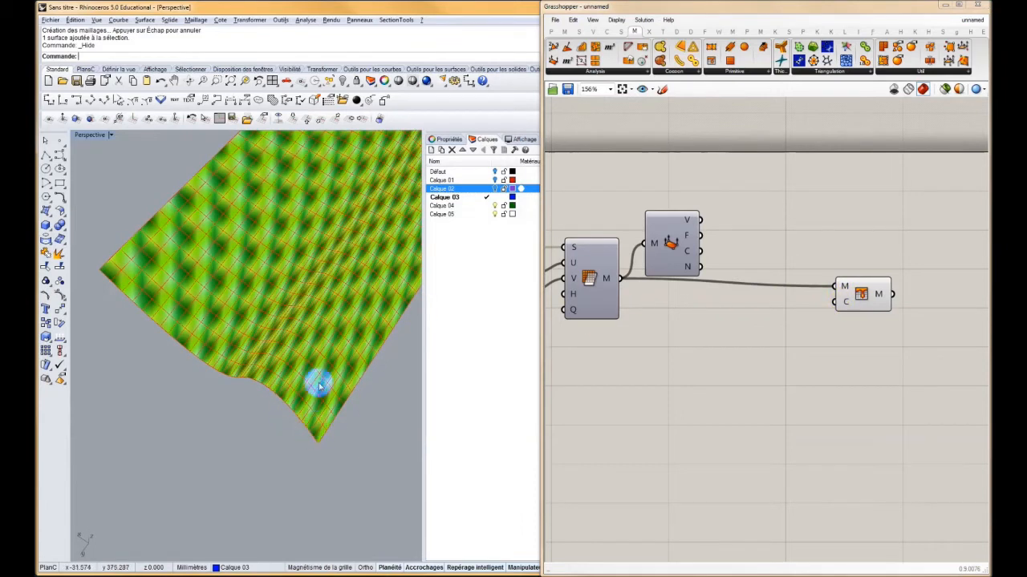
right_click_drag(316, 371, 318, 341)
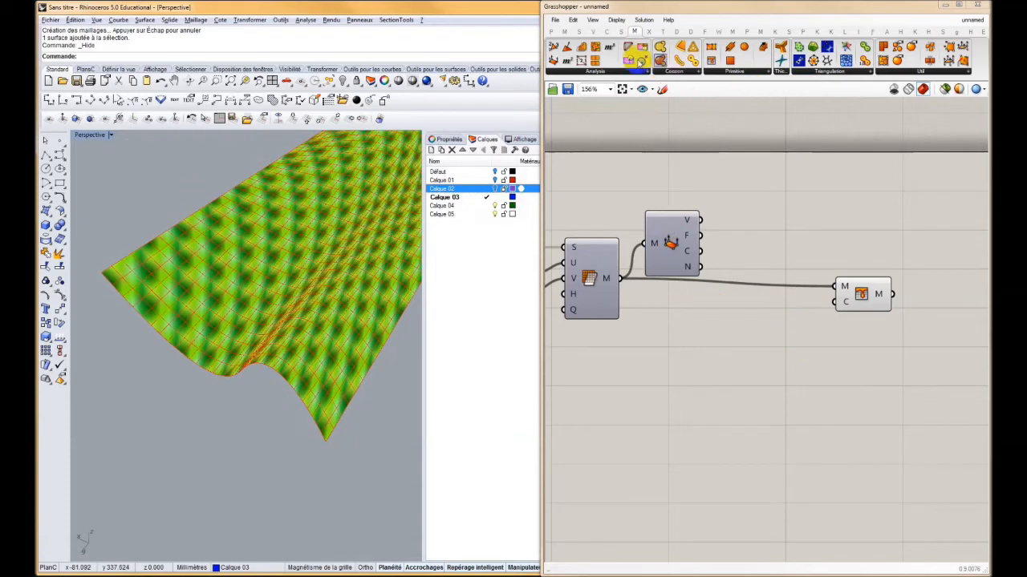
left_click(559, 32)
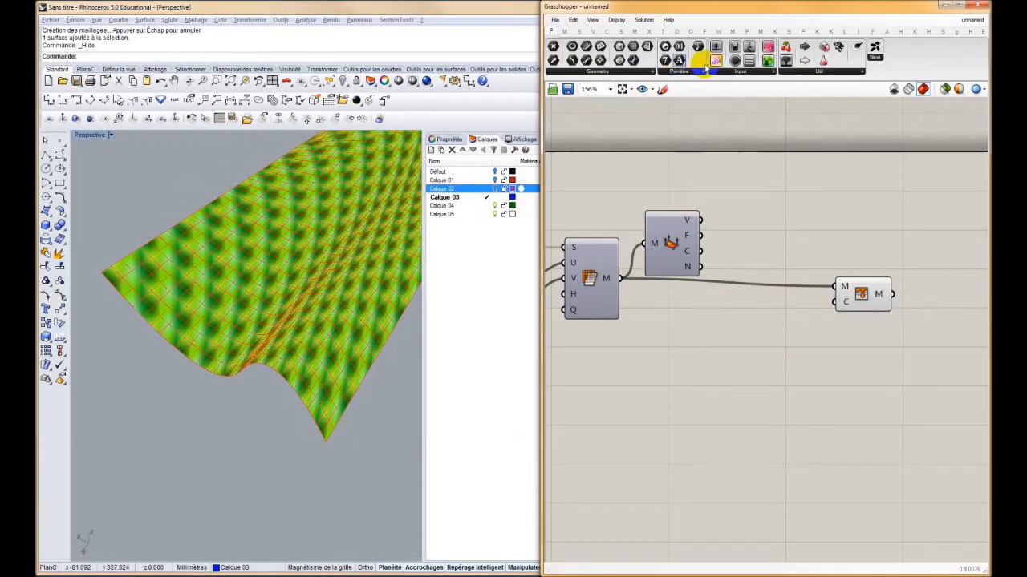
left_click(753, 73)
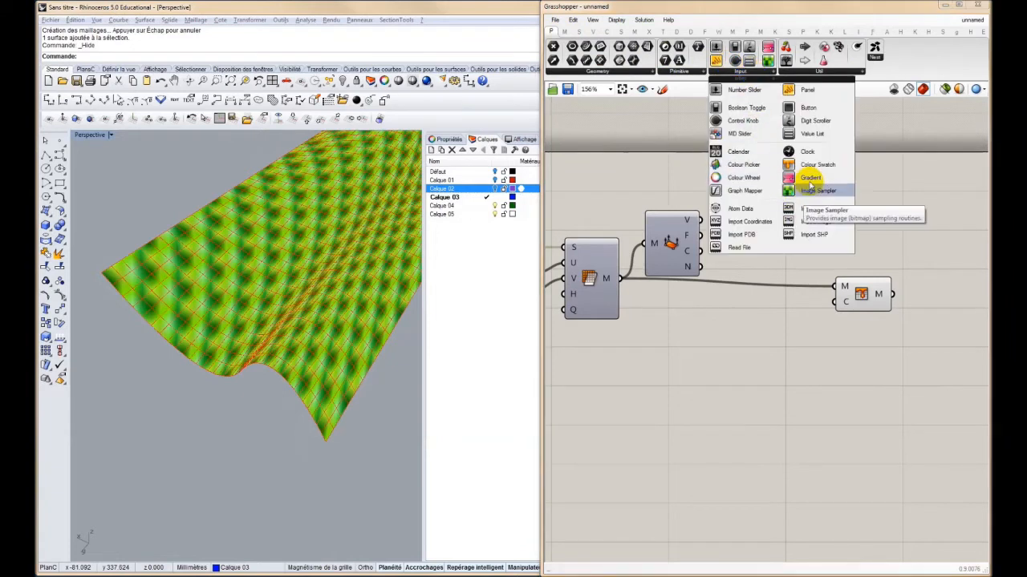
left_click(777, 190)
left_click(776, 350)
left_click_drag(790, 350, 834, 301)
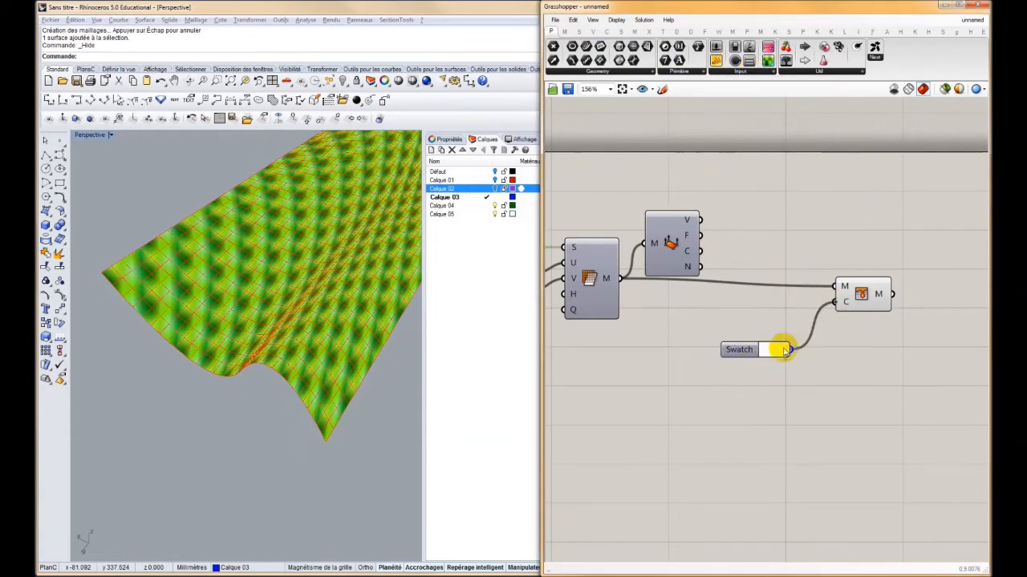
Set the swatch to a pale red with hue 0°, saturation 39 and value 79
left_click(775, 351)
left_click(775, 350)
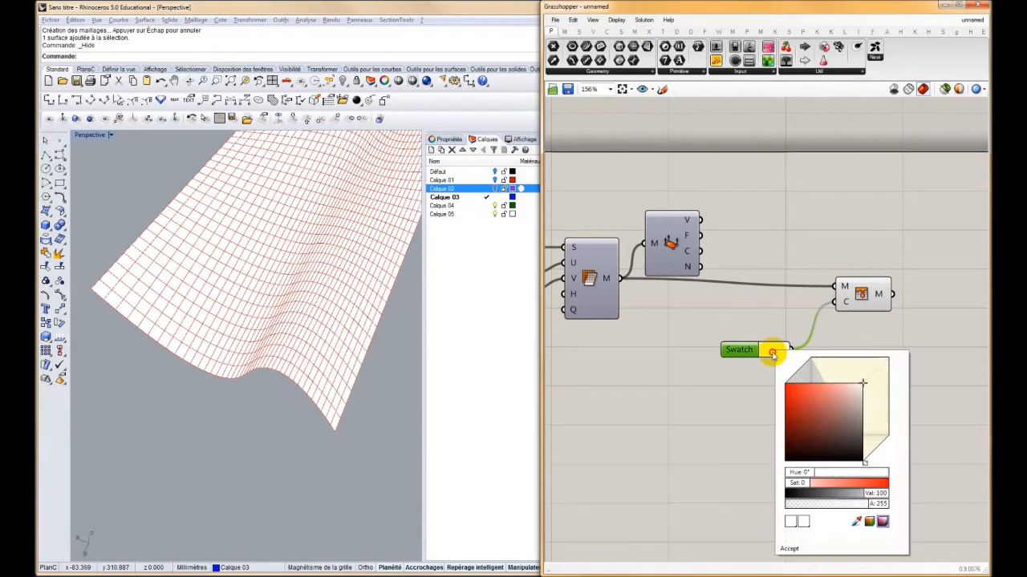
left_click(832, 415)
mouse_move(831, 415)
left_mouse_down()
mouse_move(807, 404)
mouse_move(826, 406)
left_mouse_up()
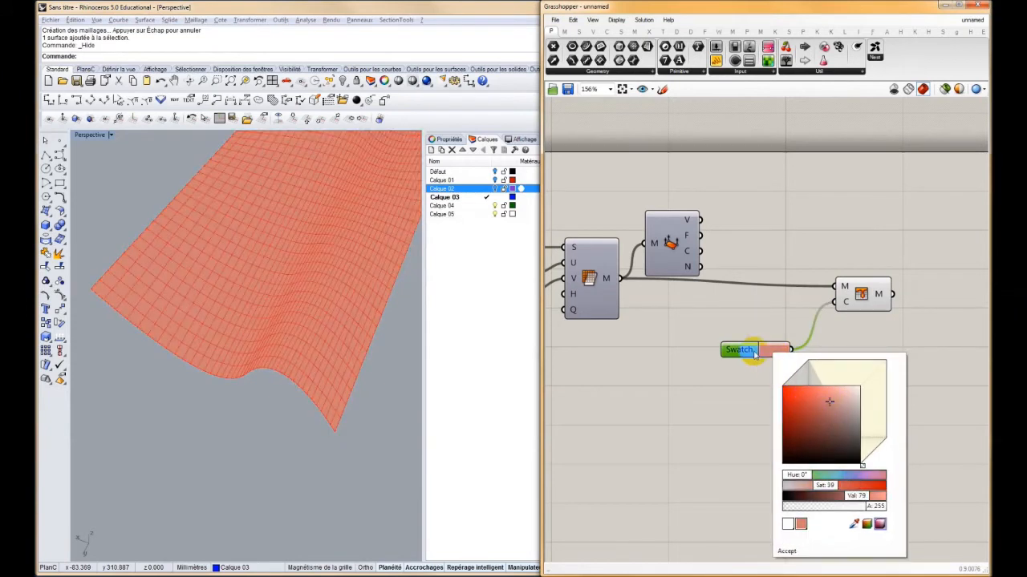
left_click(748, 323)
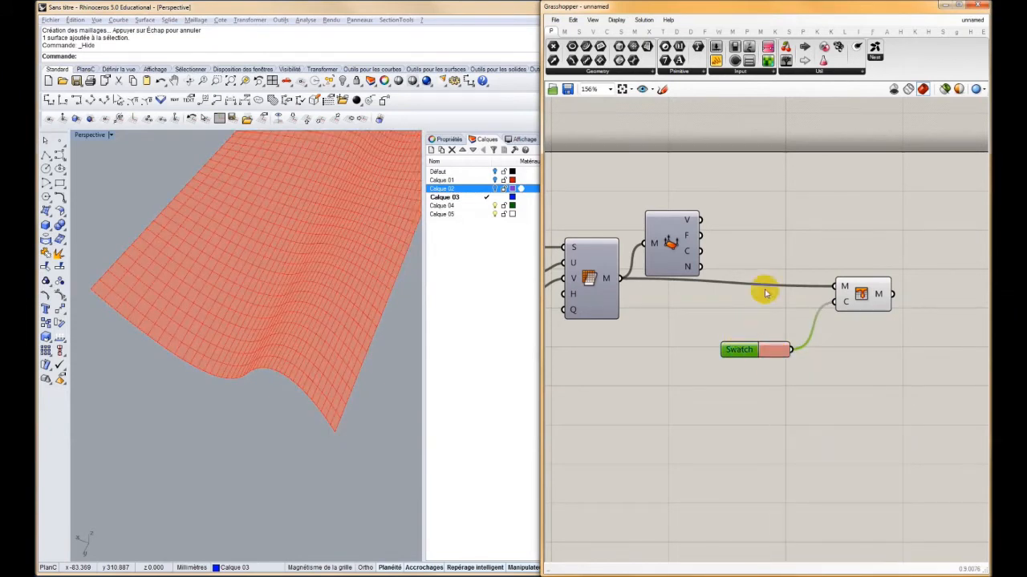
Add a Gradient, connect it to the colours input of Mesh Colours in place of the swatch, and delete the swatch
left_click_drag(767, 46, 747, 403)
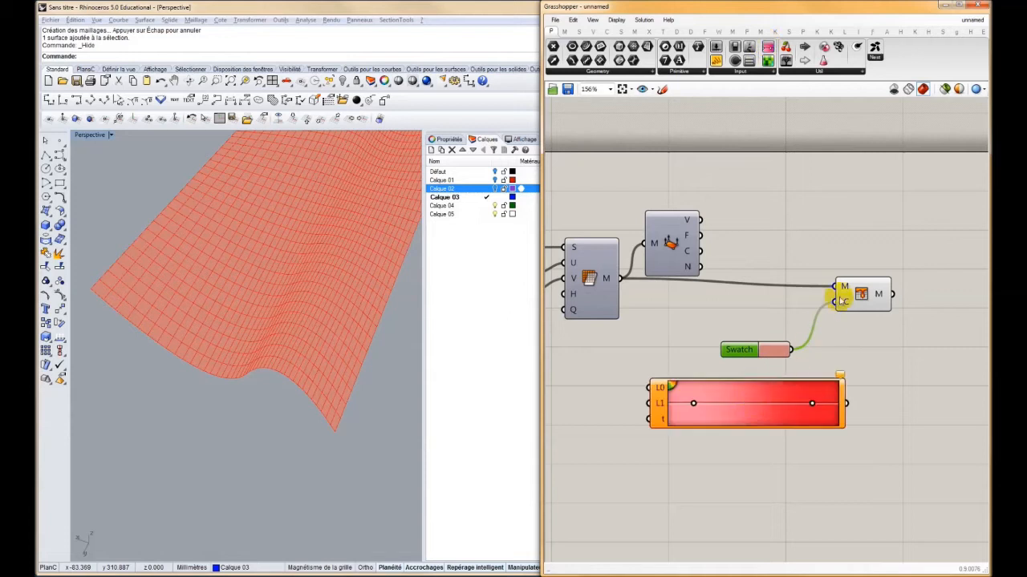
left_click(822, 405)
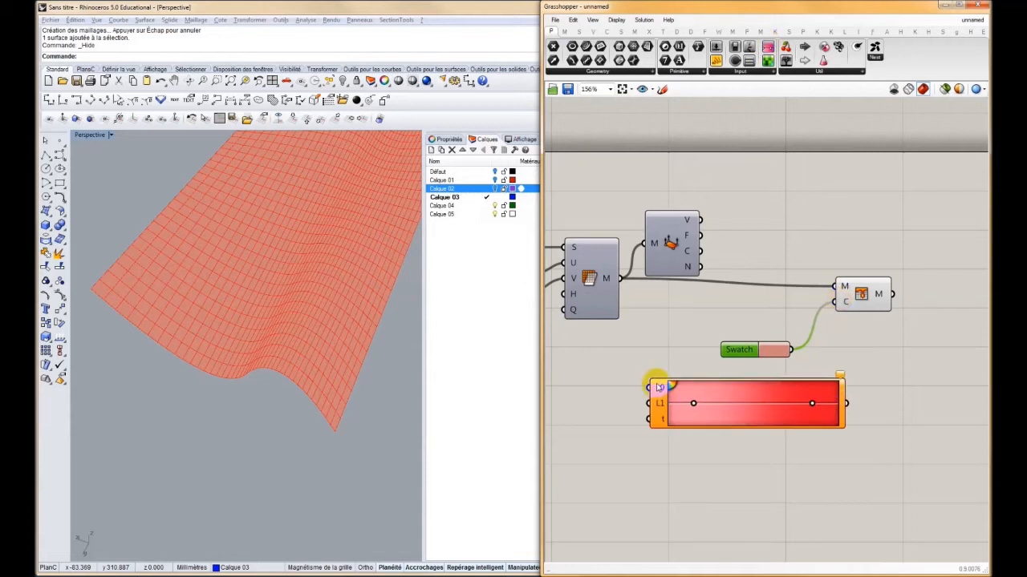
left_click_drag(873, 307, 985, 258)
left_click_drag(737, 347, 812, 223)
left_click_drag(946, 252, 847, 403)
left_click_drag(762, 399, 829, 329)
right_click_drag(816, 226, 784, 214)
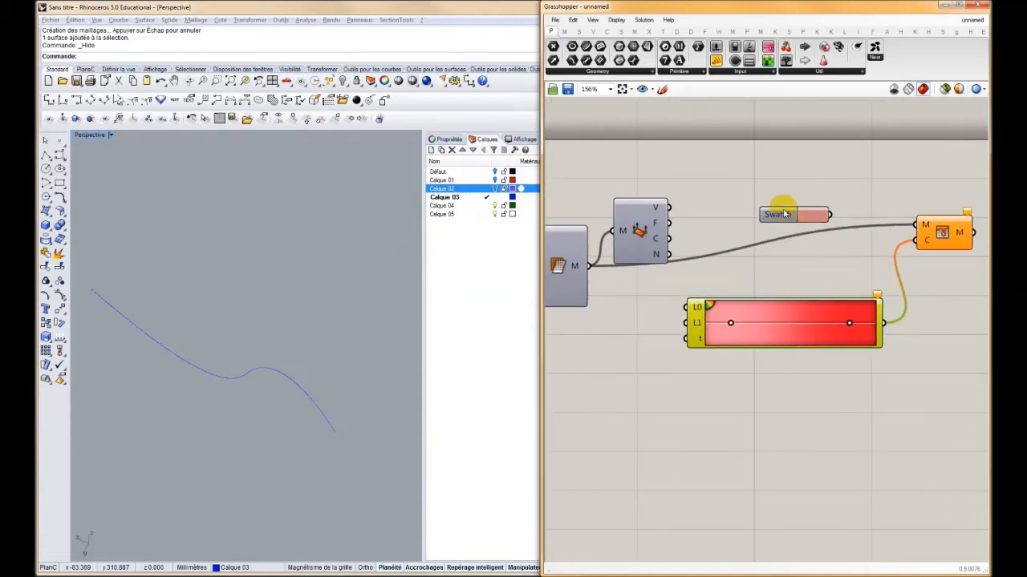
key("Delete")
Space out the Mesh Colours, Gradient and Deconstruct Mesh components to leave room ahead of the gradient
scroll(715, 264, "down", 2)
right_click_drag(888, 246, 759, 276)
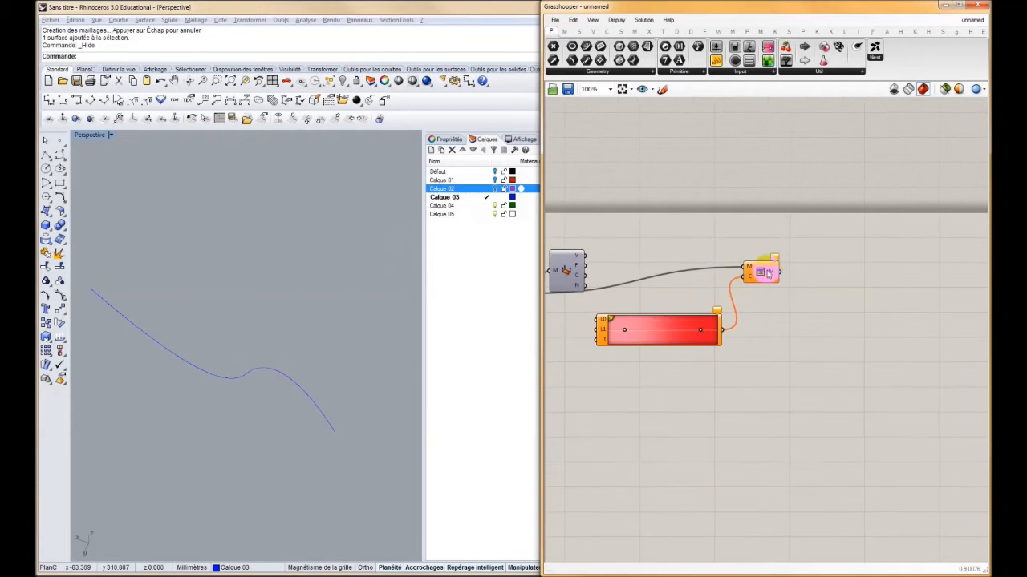
left_click_drag(768, 273, 877, 289)
left_click_drag(676, 331, 785, 336)
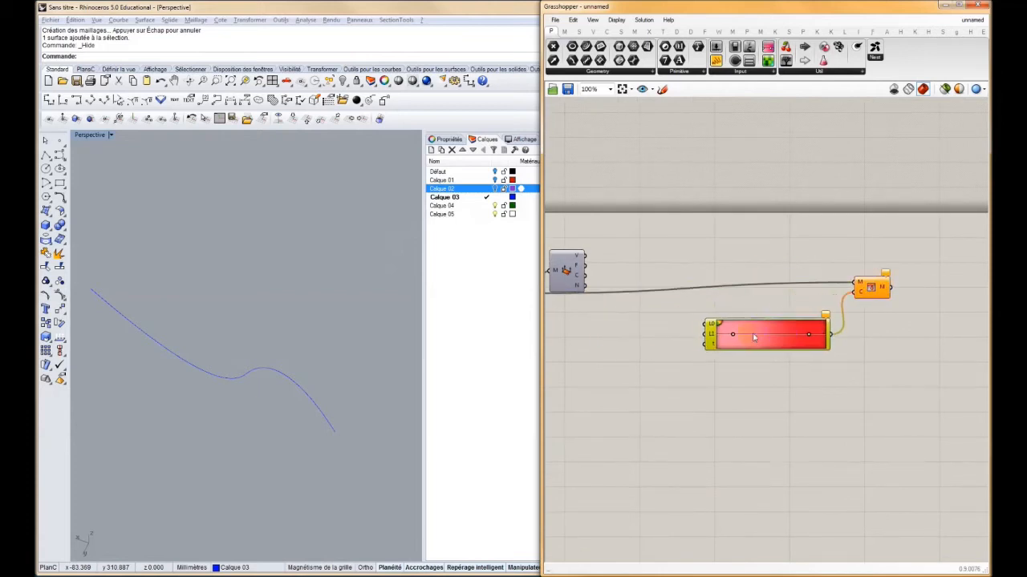
right_click_drag(578, 279, 681, 278)
left_click_drag(668, 270, 674, 256)
right_click_drag(643, 312, 677, 306)
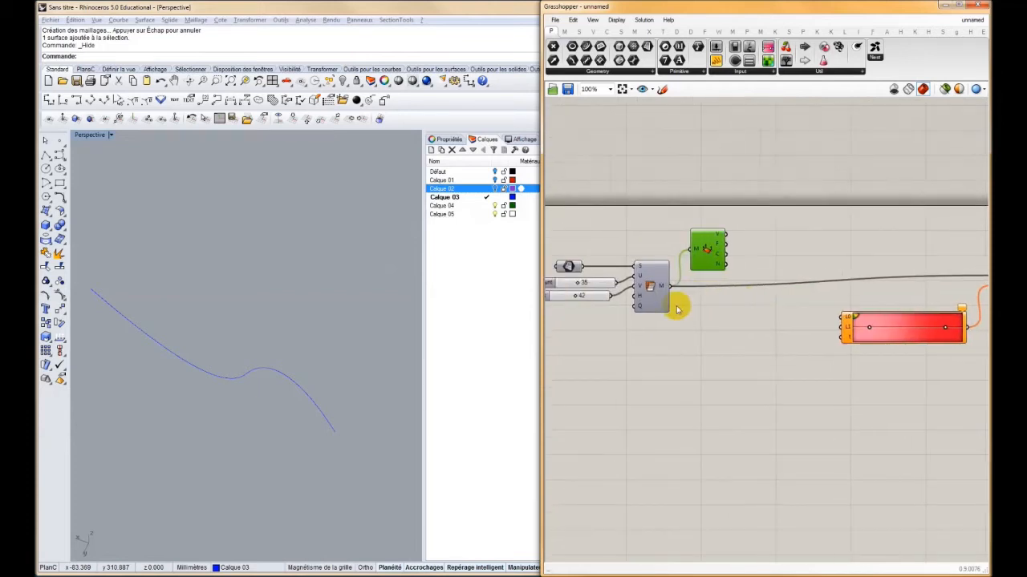
Add a Point parameter at 0,0,0 below the mesh components
scroll(329, 294, "down", 3)
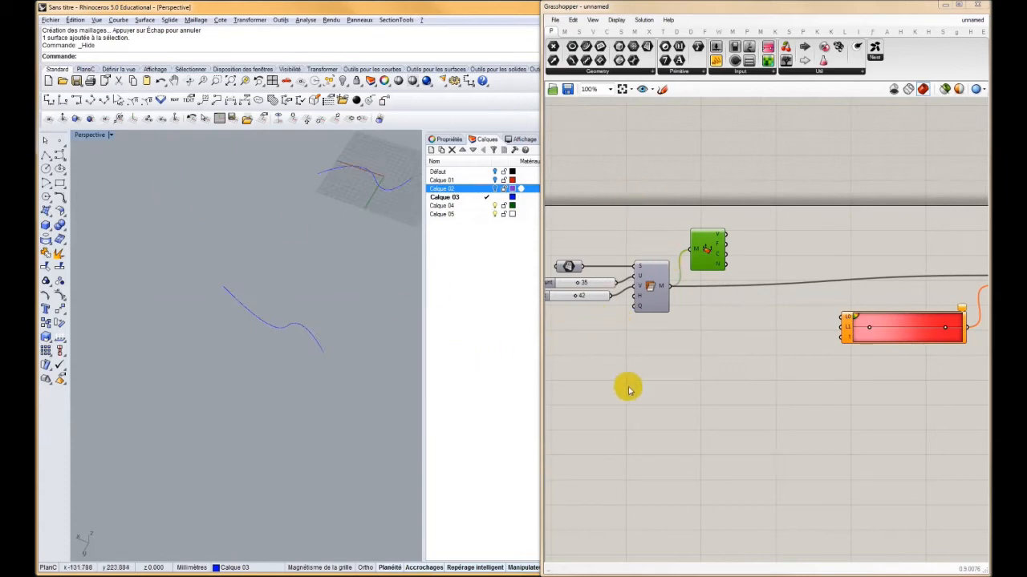
left_click(669, 369)
double_click(671, 370)
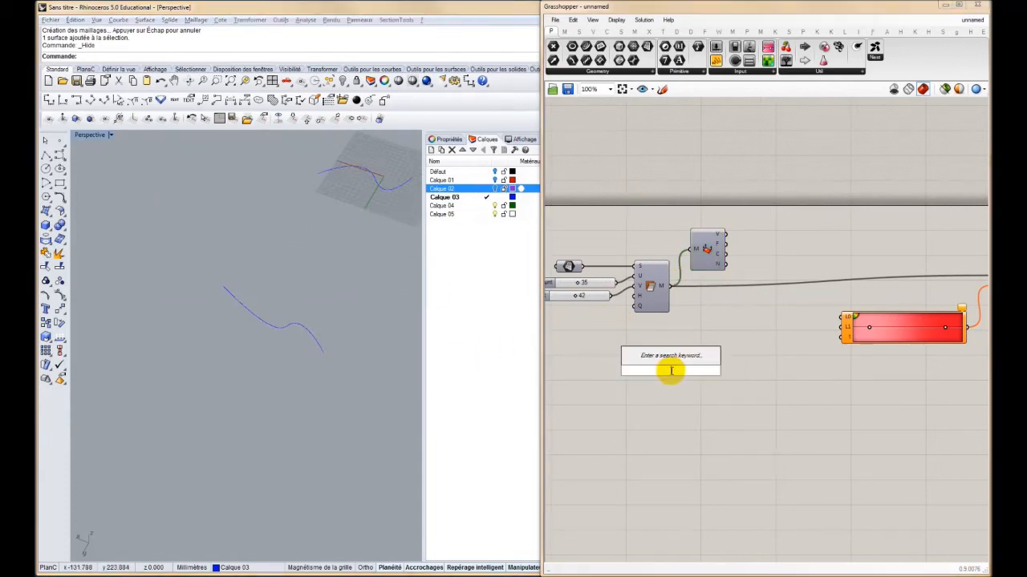
type("0,0,0")
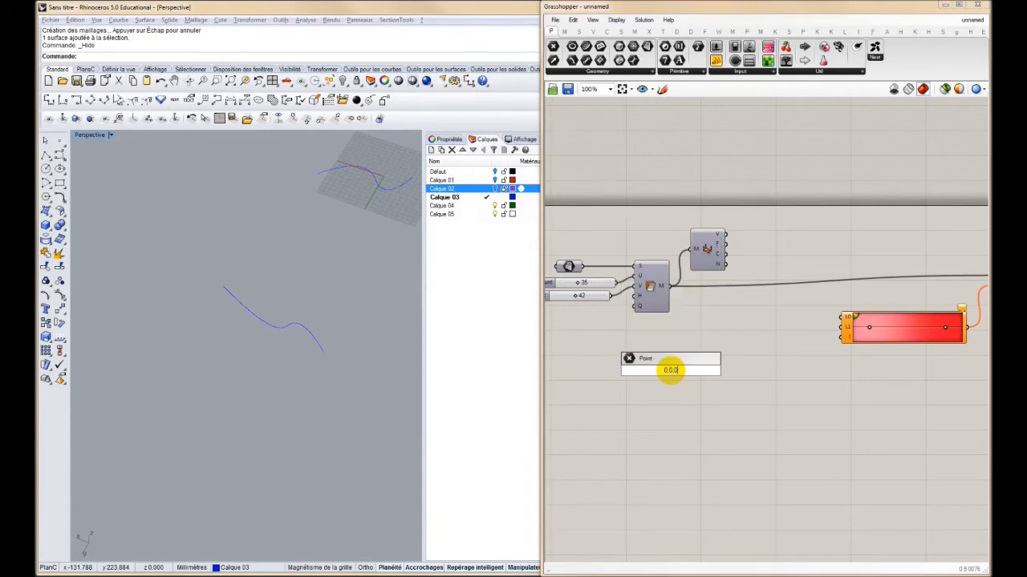
key("Return")
left_click(672, 374)
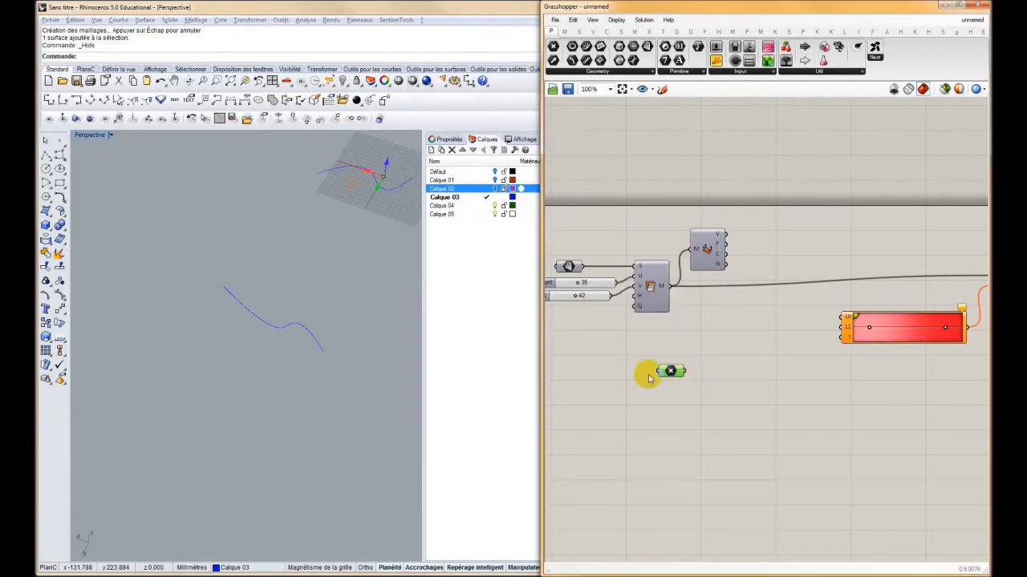
right_click_drag(682, 345, 642, 373)
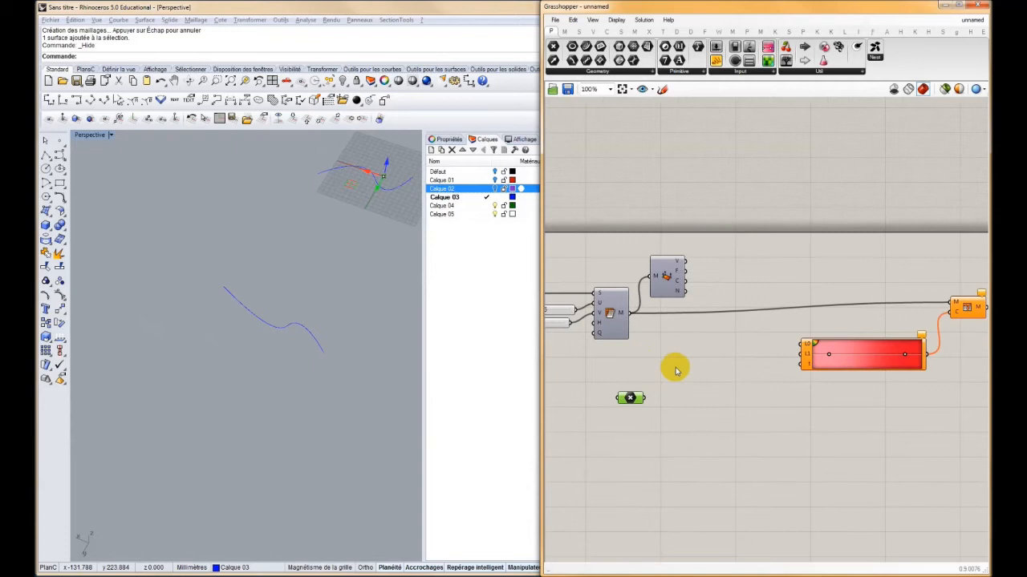
left_click(375, 196)
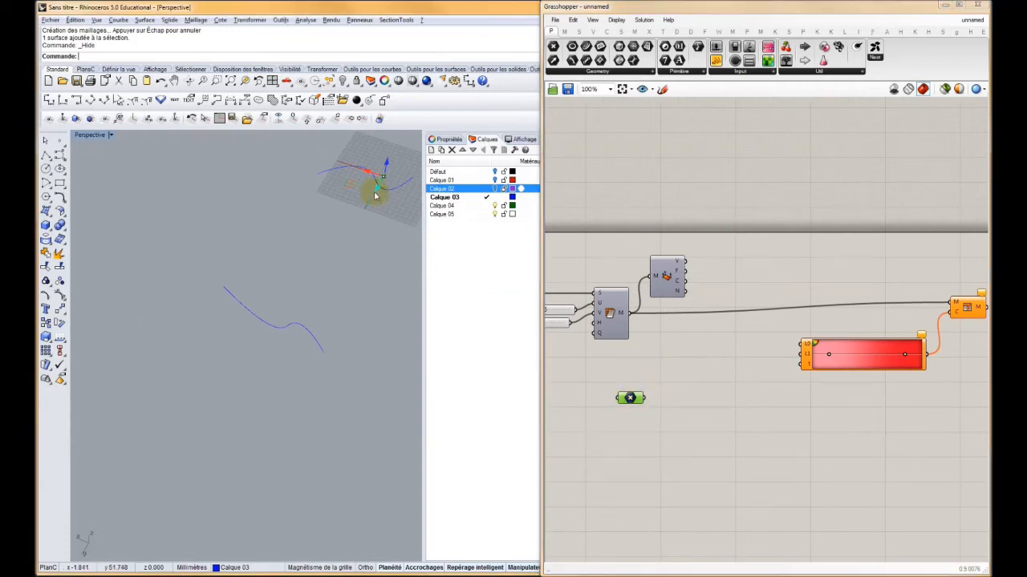
Turn the Deconstruct Mesh preview back on and line the component up beside Mesh Surface, with the point parameter just below it
left_click(665, 275)
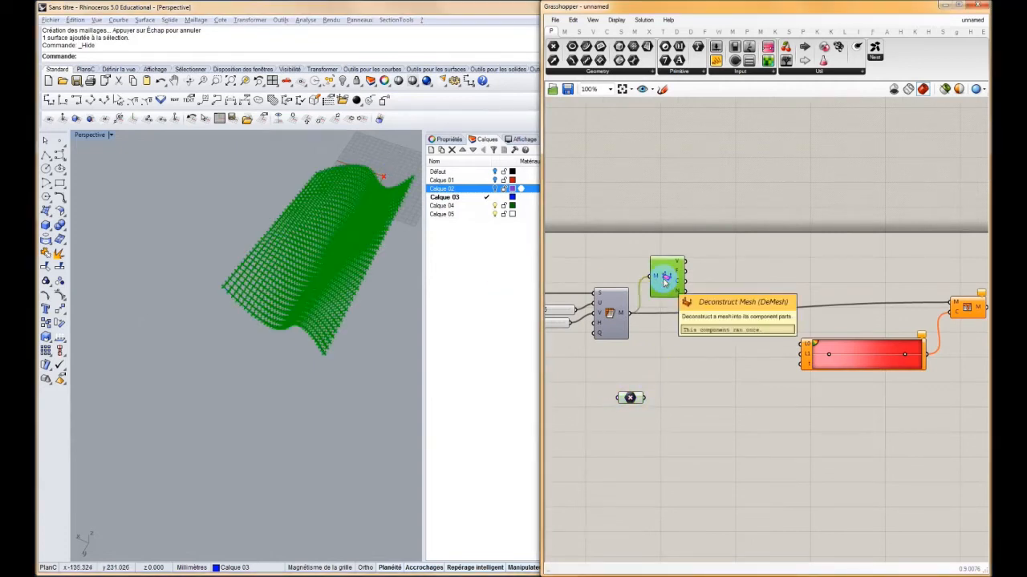
left_click_drag(630, 397, 646, 392)
left_click_drag(682, 291, 681, 336)
left_click_drag(648, 391, 660, 373)
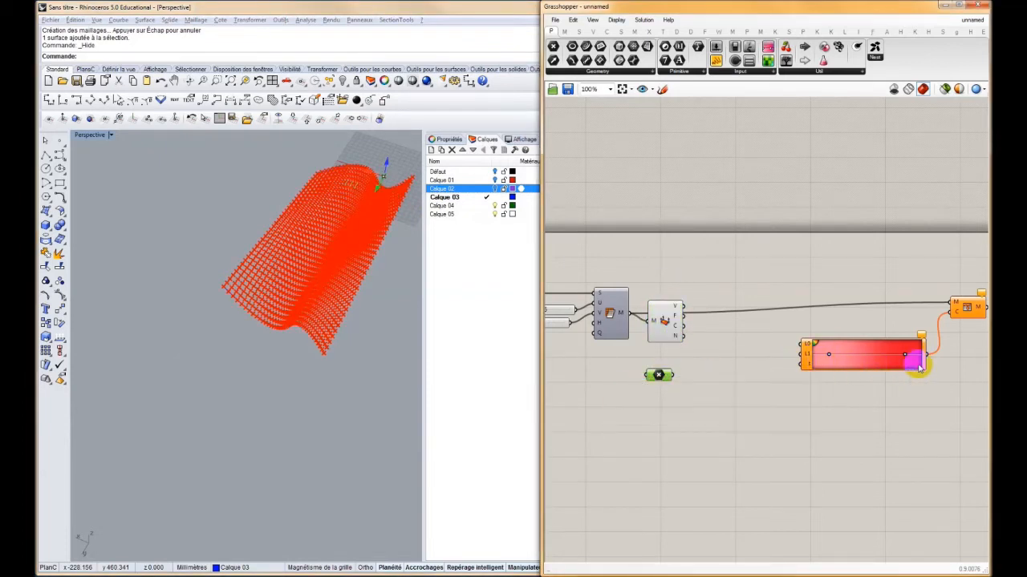
Move the point away from the origin in the Rhino viewport, near the far end of the surface
scroll(653, 393, "up", 4)
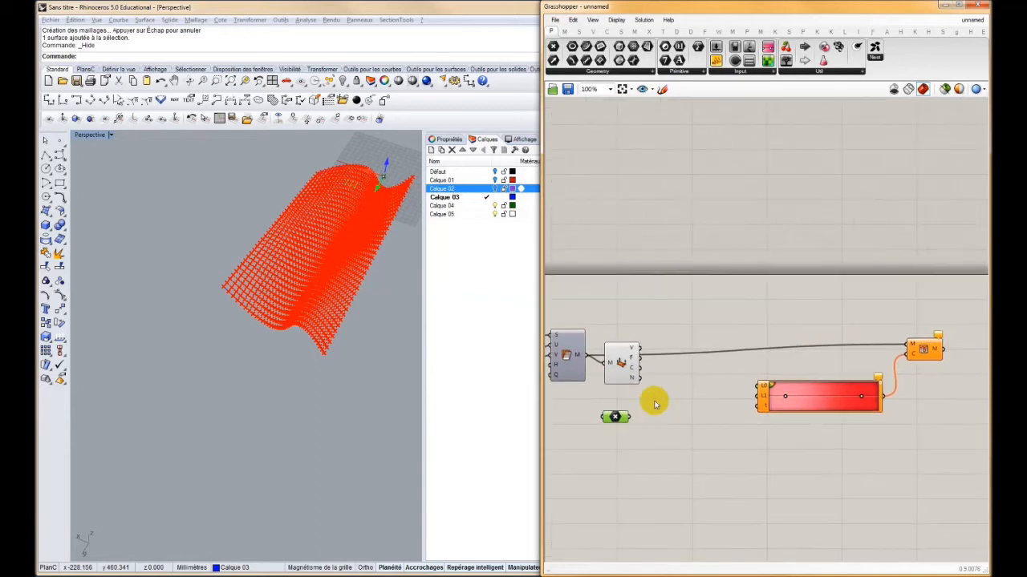
mouse_move(618, 320)
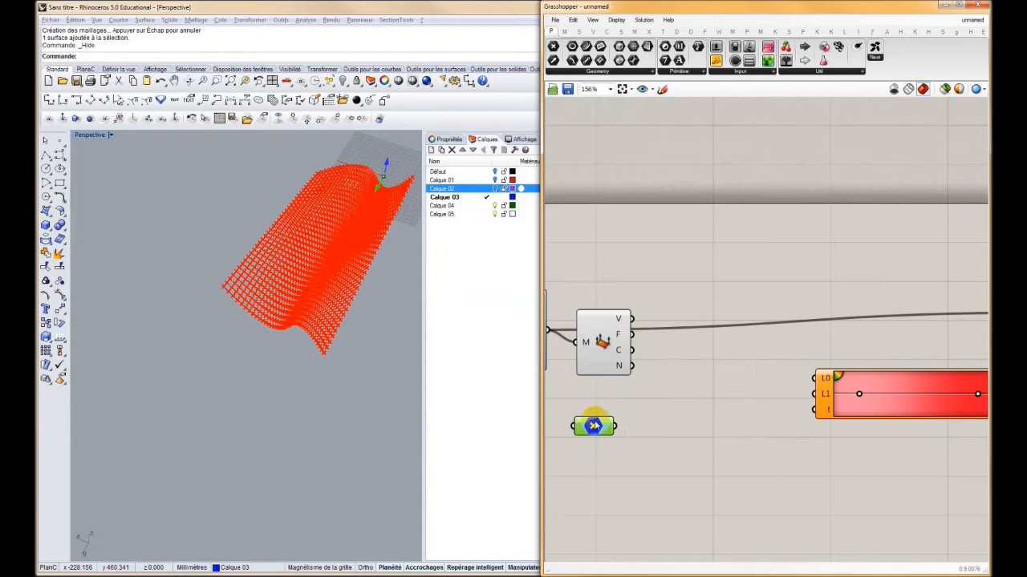
left_click_drag(378, 188, 401, 158)
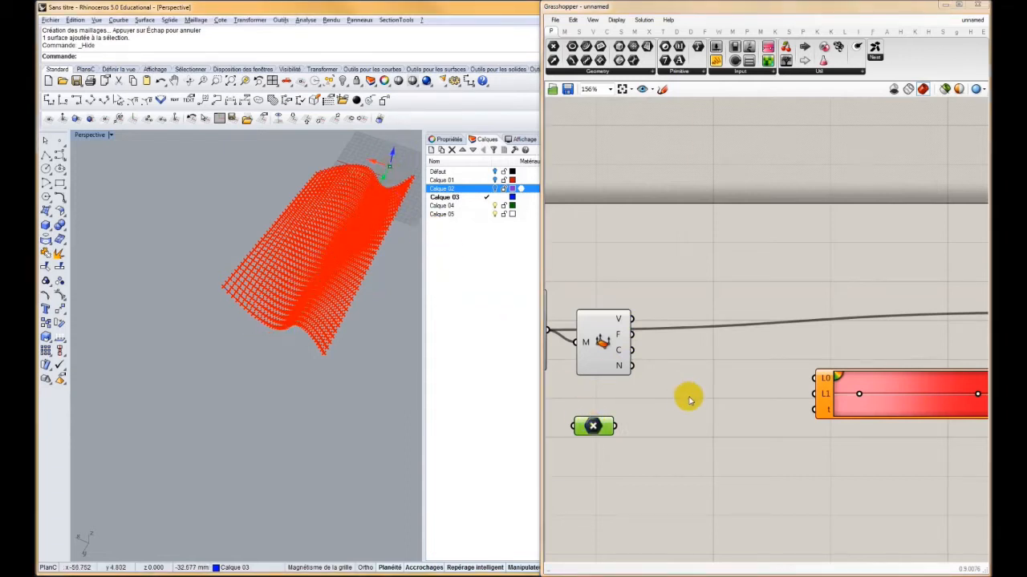
Add a Distance component and feed it the Deconstruct Mesh vertices and the reference point
double_click(665, 404)
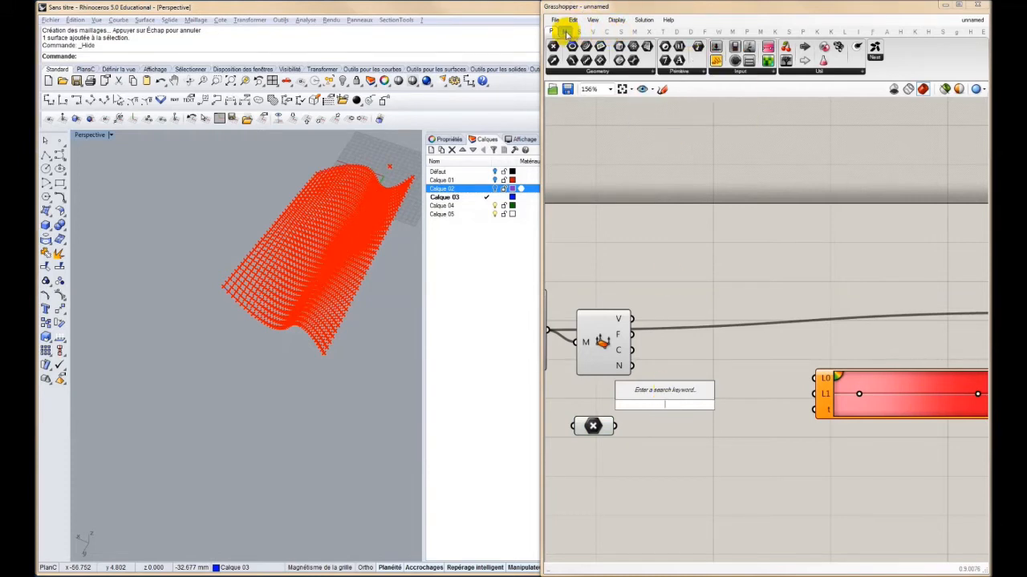
left_click(591, 30)
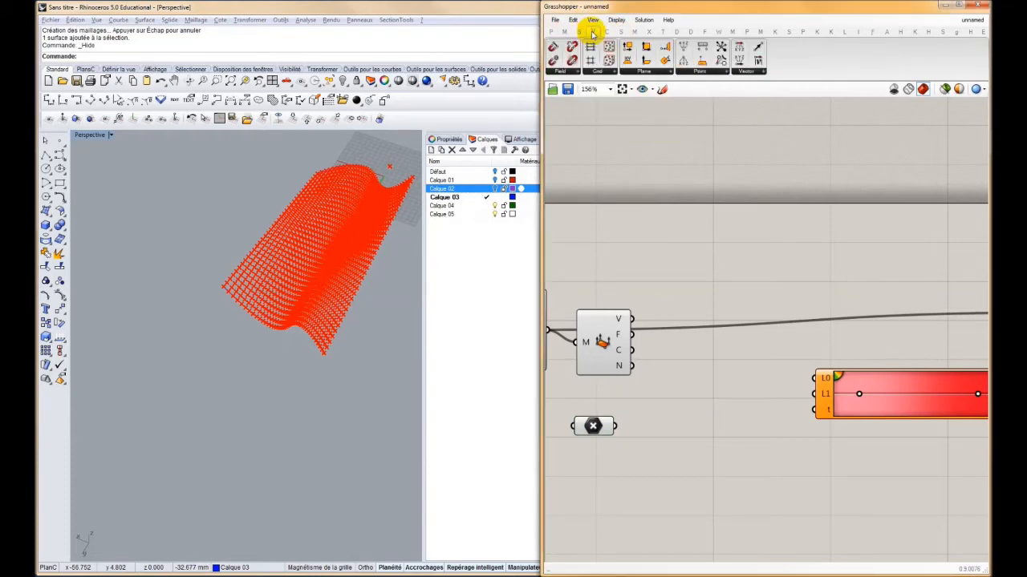
left_click(700, 71)
left_click_drag(702, 49, 698, 378)
mouse_move(632, 319)
left_mouse_down()
mouse_move(675, 372)
mouse_move(630, 414)
mouse_move(630, 441)
left_mouse_up()
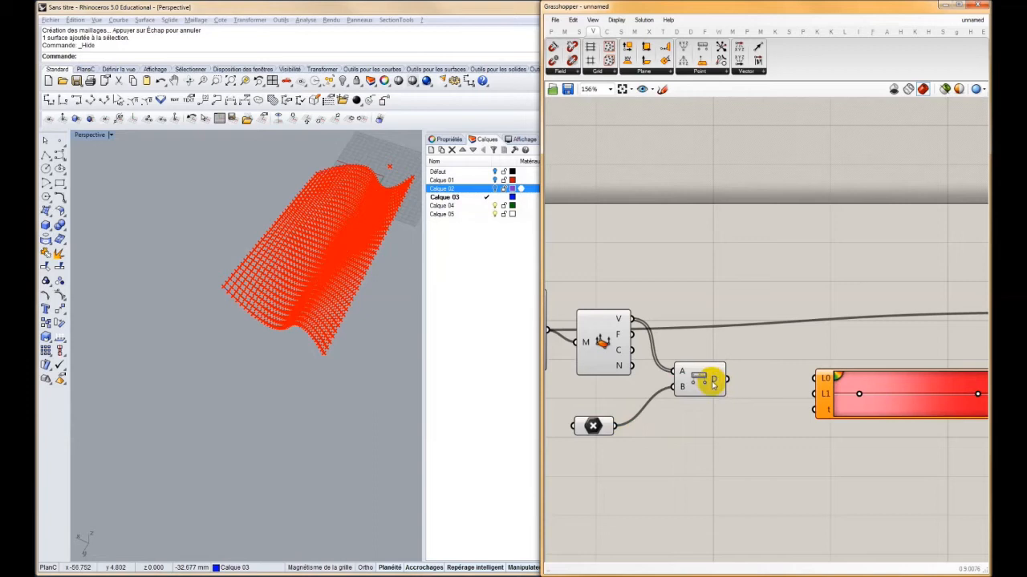
mouse_move(713, 382)
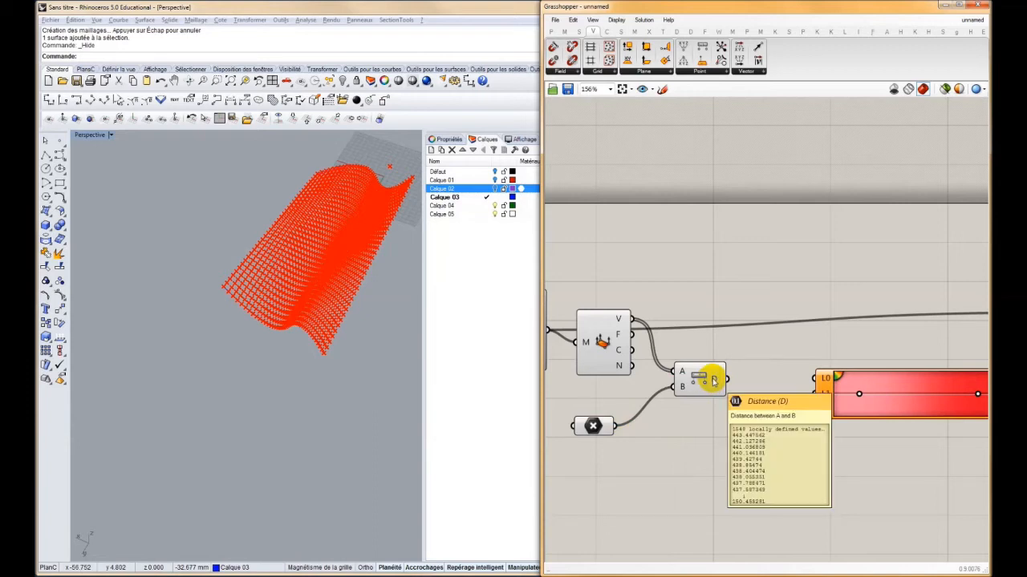
Shift the Gradient and Mesh Colours components together and feed the vertex distances into the gradient's t parameter
right_click_drag(742, 376, 724, 369)
scroll(725, 369, "down", 2)
right_click_drag(824, 385, 676, 355)
left_click_drag(840, 273, 814, 344)
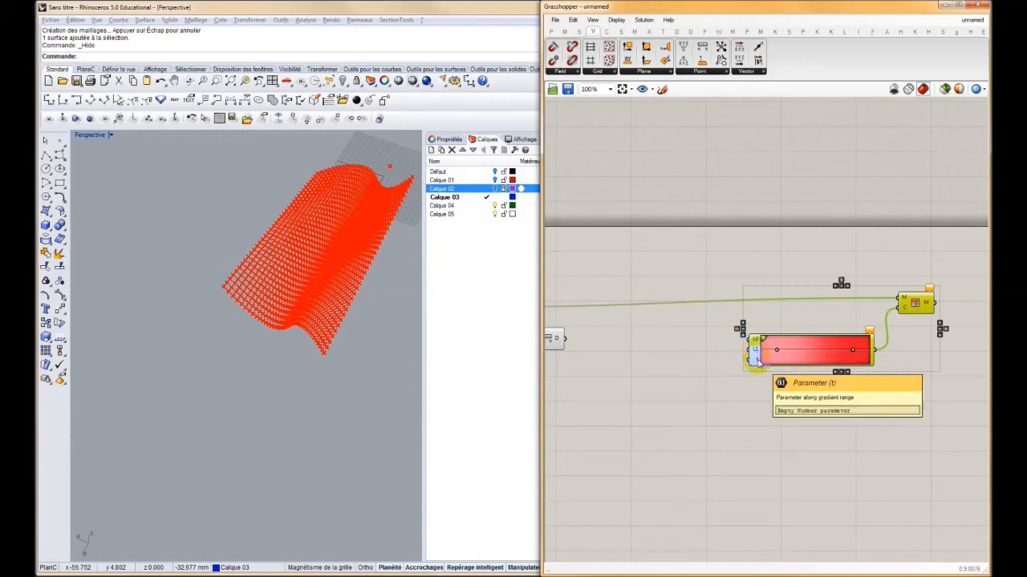
left_click_drag(565, 339, 752, 358)
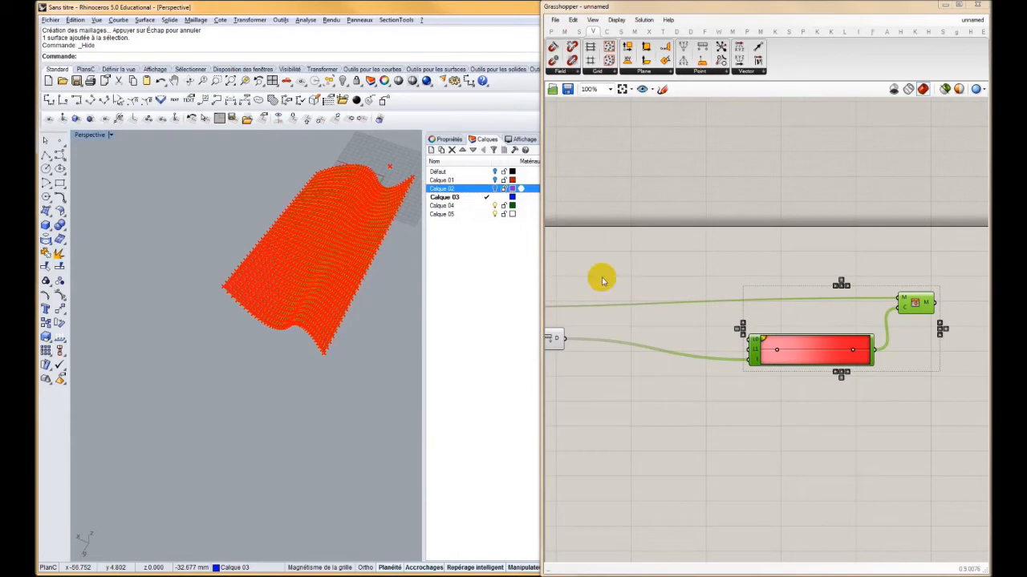
Lower the Distance component to line up with the point parameter and turn off the Deconstruct Mesh preview
left_click(347, 278)
mouse_move(347, 277)
right_mouse_down()
mouse_move(349, 296)
mouse_move(355, 286)
right_mouse_up()
right_click_drag(710, 343, 772, 333)
left_click_drag(612, 329, 614, 353)
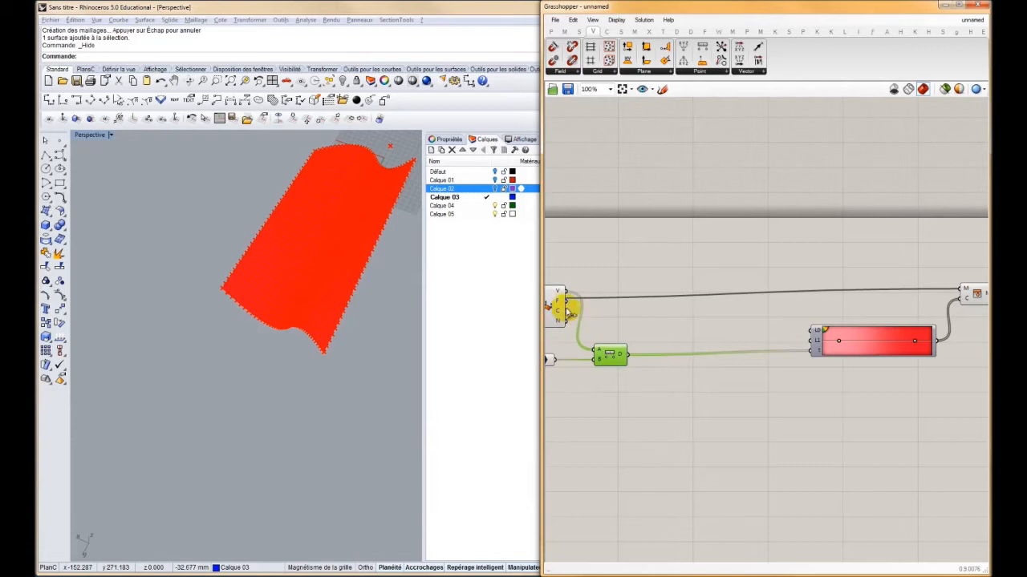
right_click_drag(576, 314, 630, 298)
left_click(622, 300)
right_click(617, 300)
left_click(636, 320)
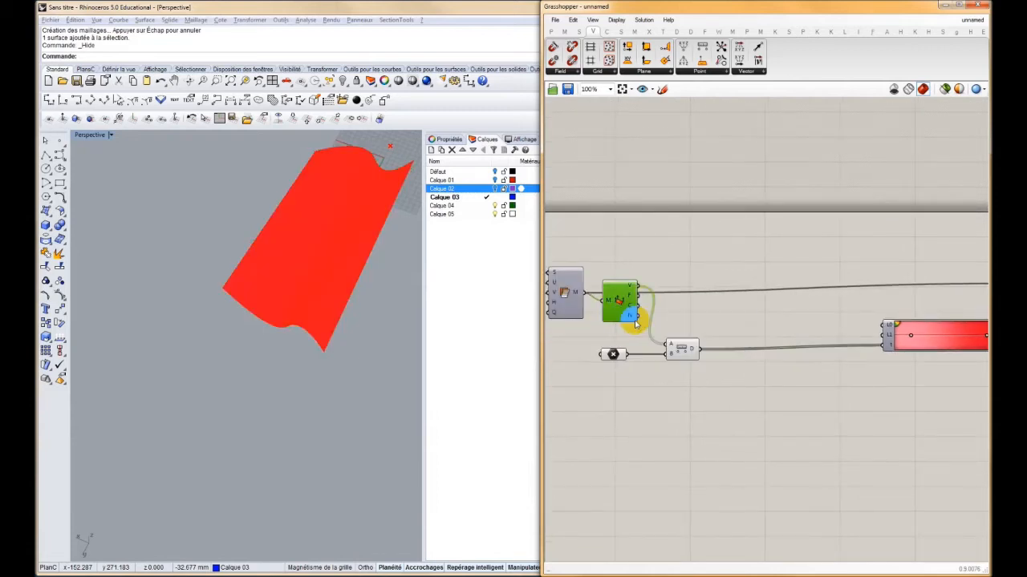
Add a Bounds component above the distance wire and feed it the vertex distances
right_click_drag(825, 332, 685, 328)
scroll(685, 334, "up", 3)
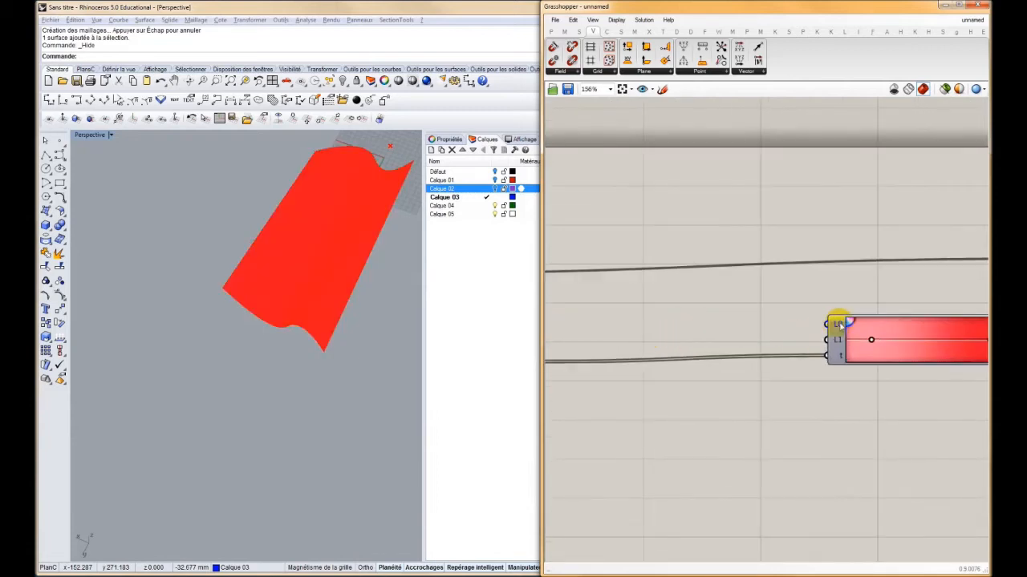
mouse_move(839, 324)
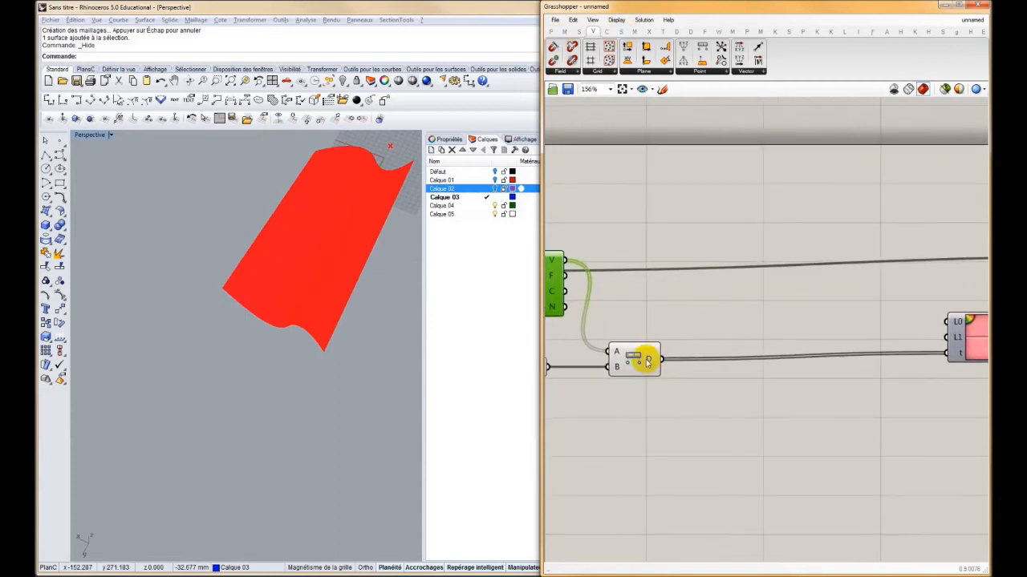
mouse_move(649, 362)
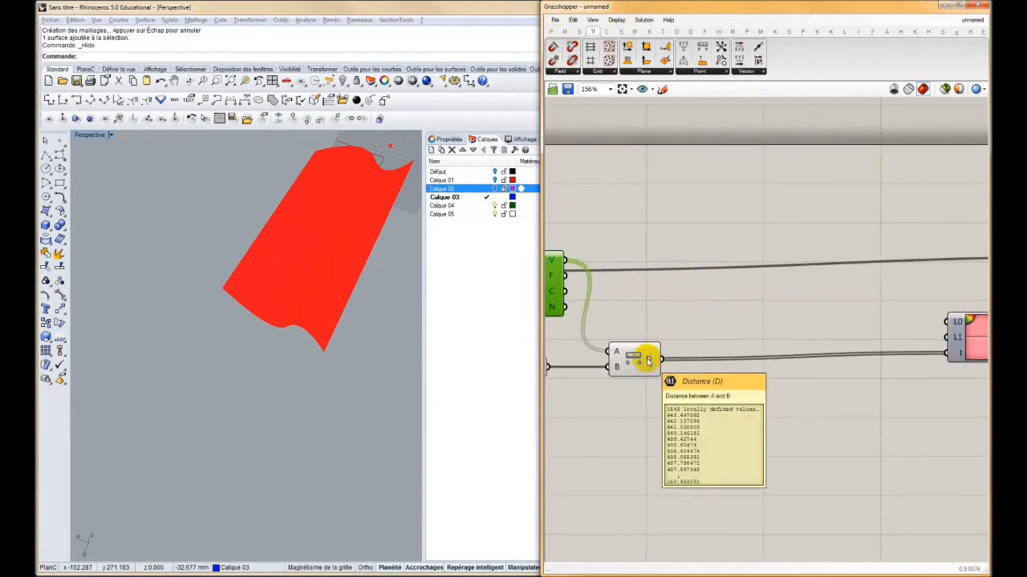
left_click(564, 32)
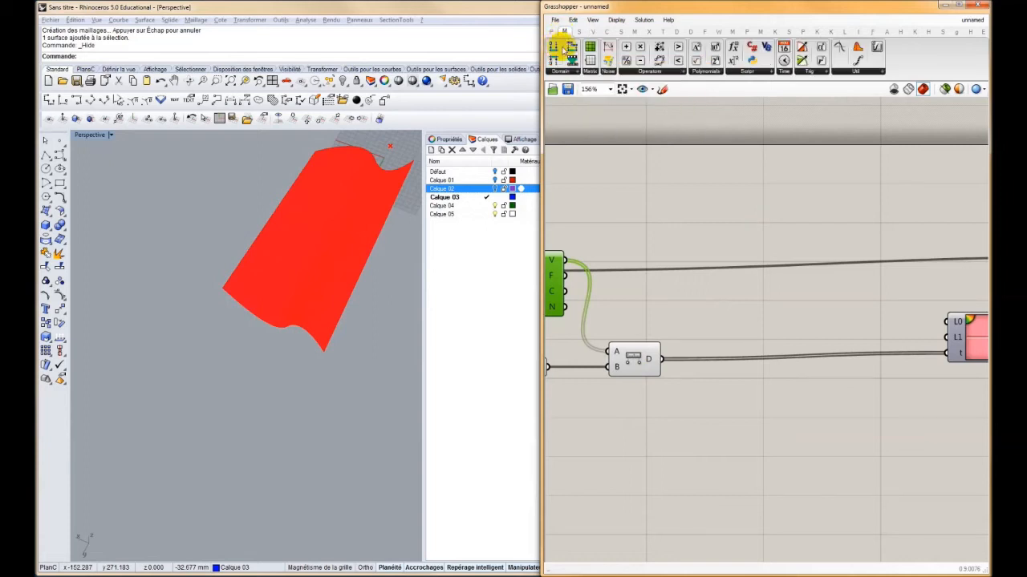
left_click(567, 70)
left_click(564, 131)
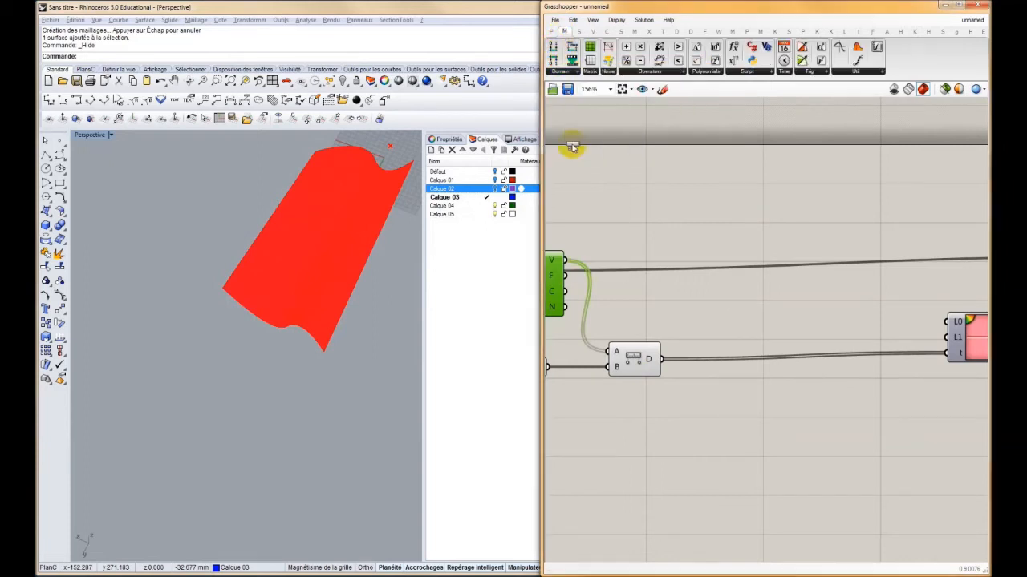
left_click(689, 329)
left_click_drag(662, 359, 667, 328)
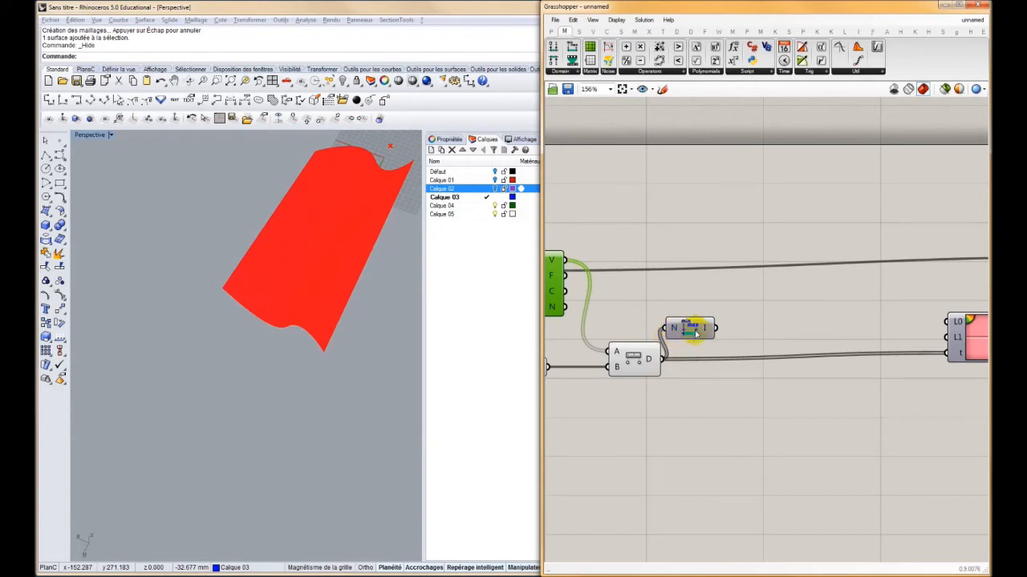
mouse_move(709, 328)
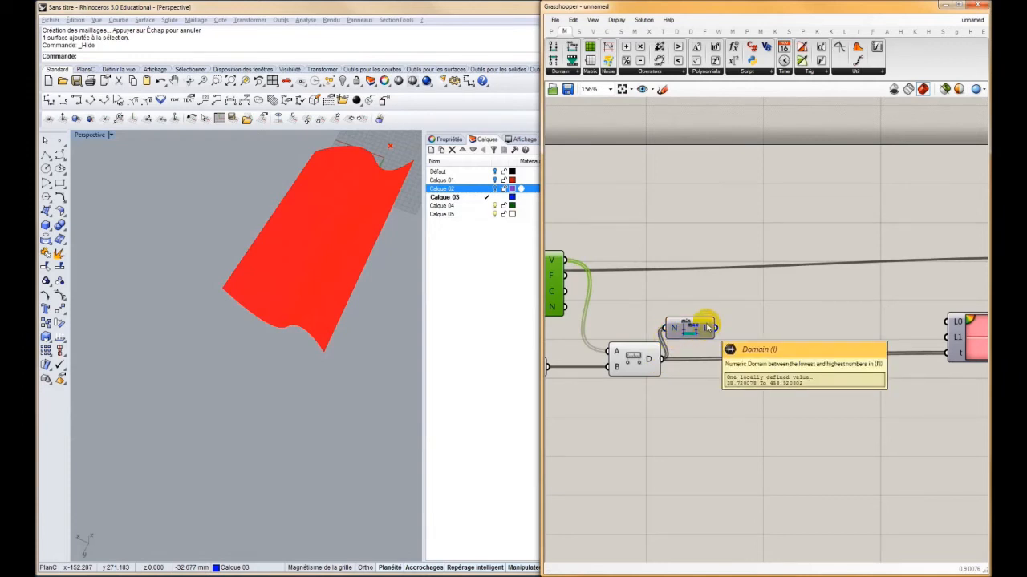
Add a Deconstruct Domain component after Bounds and wire its start and end to the gradient's L0 and L1 limits
left_click(554, 62)
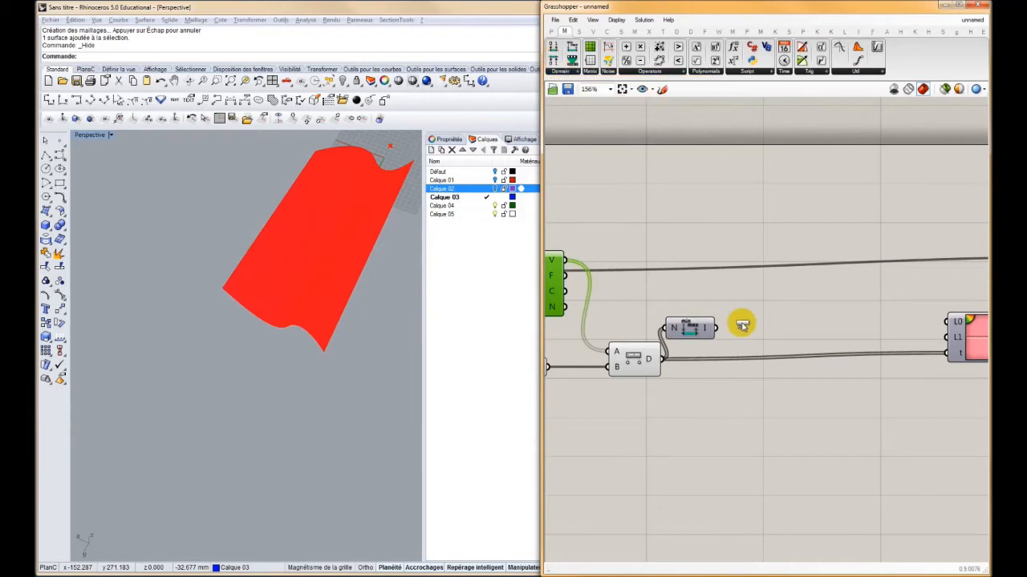
left_click(730, 331)
left_click_drag(724, 329, 728, 328)
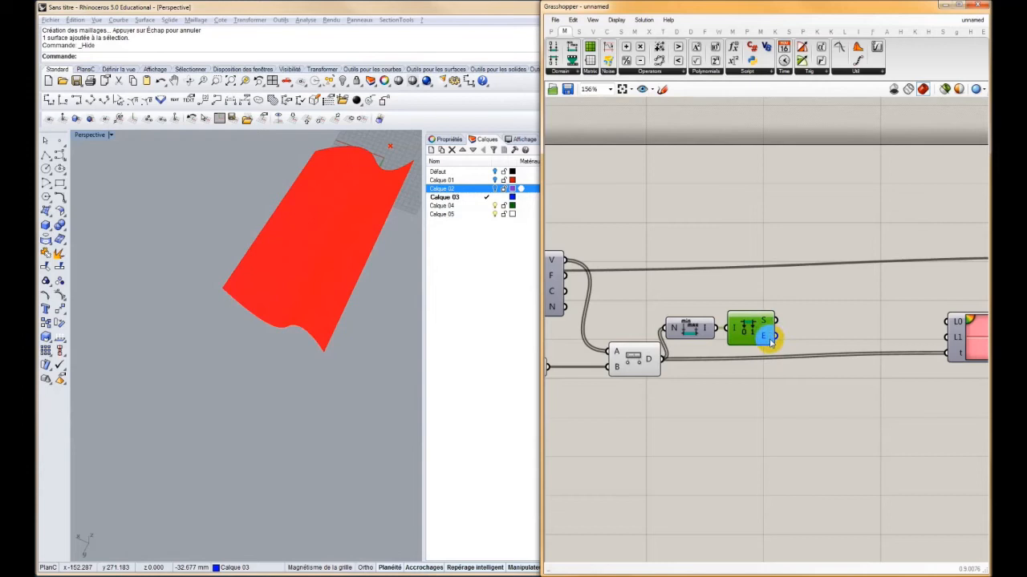
mouse_move(777, 321)
left_mouse_down()
mouse_move(950, 324)
mouse_move(778, 334)
left_mouse_up()
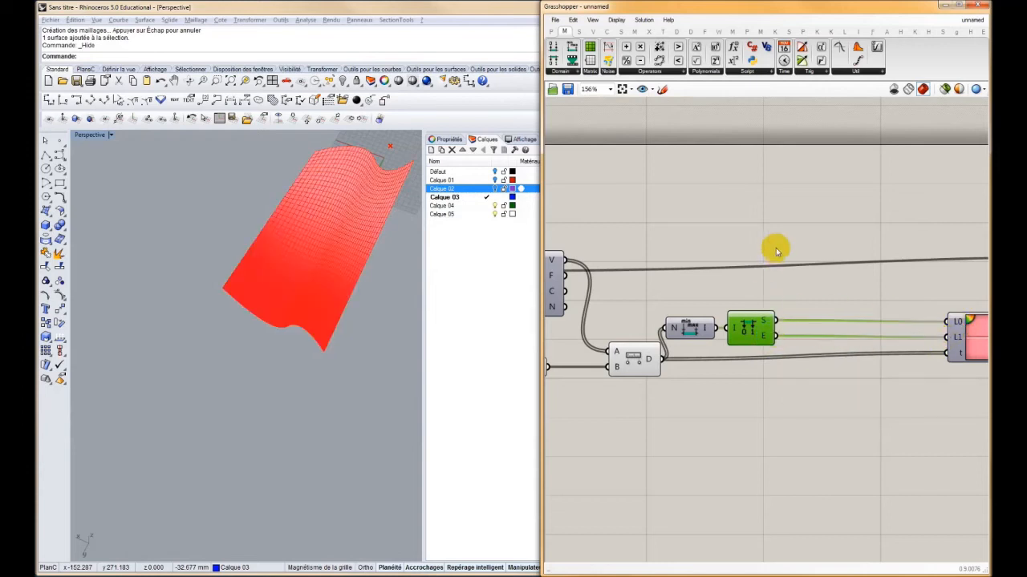
Select the point parameter and move its point onto the middle of the wavy surface in the Rhino viewport
right_click_drag(870, 264, 729, 273)
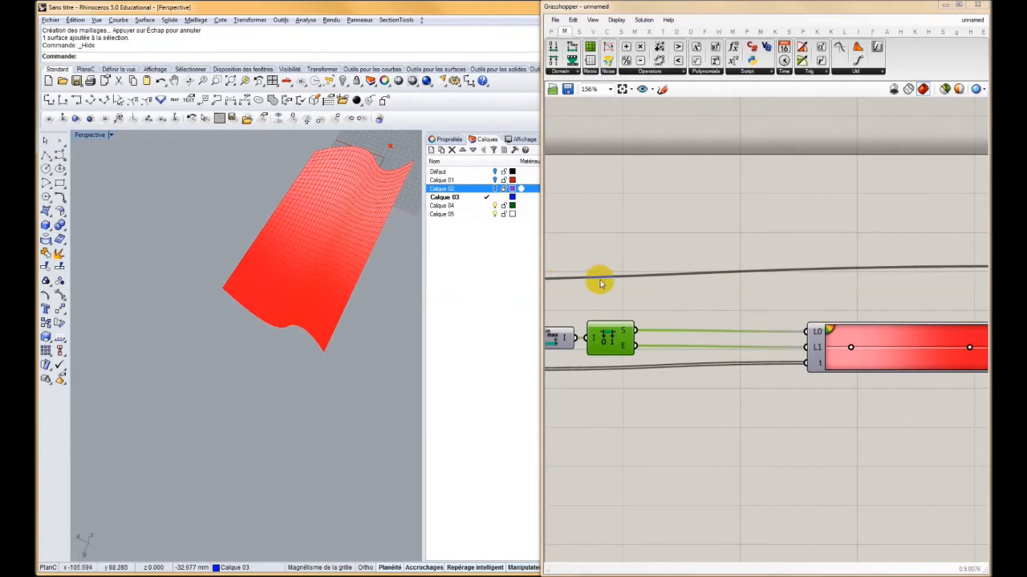
right_click_drag(690, 276, 897, 282)
right_click_drag(751, 294, 769, 293)
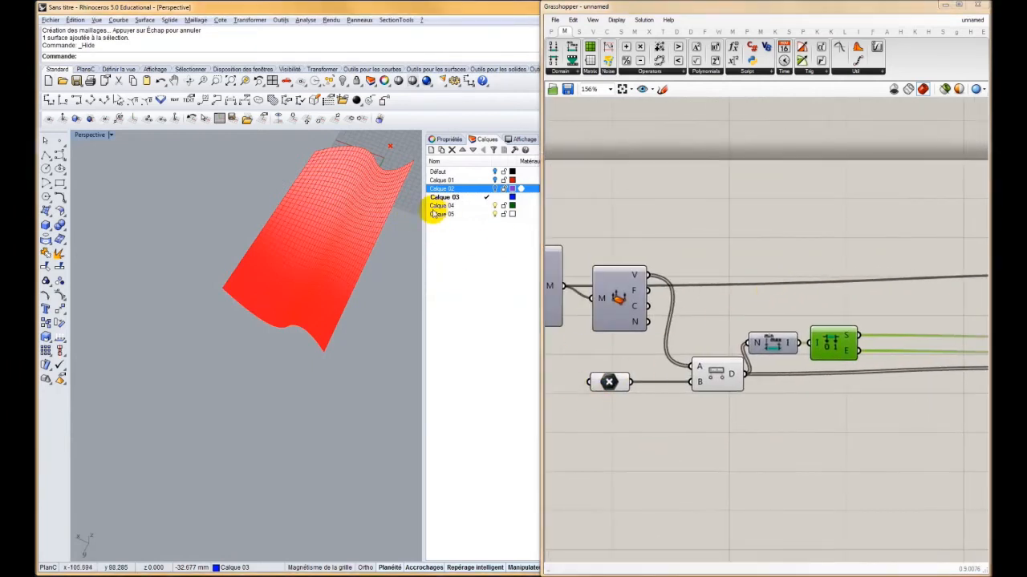
left_click(610, 382)
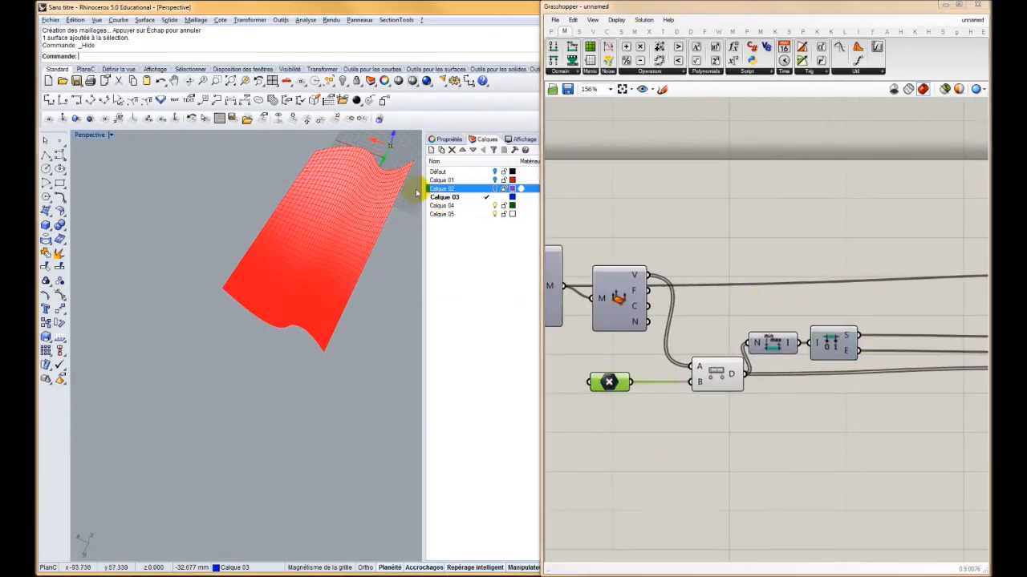
left_click_drag(379, 166, 326, 247)
Add a number slider starting at 200, connect it to the gradient's L1 input and set it to 136
right_click_drag(794, 343, 688, 328)
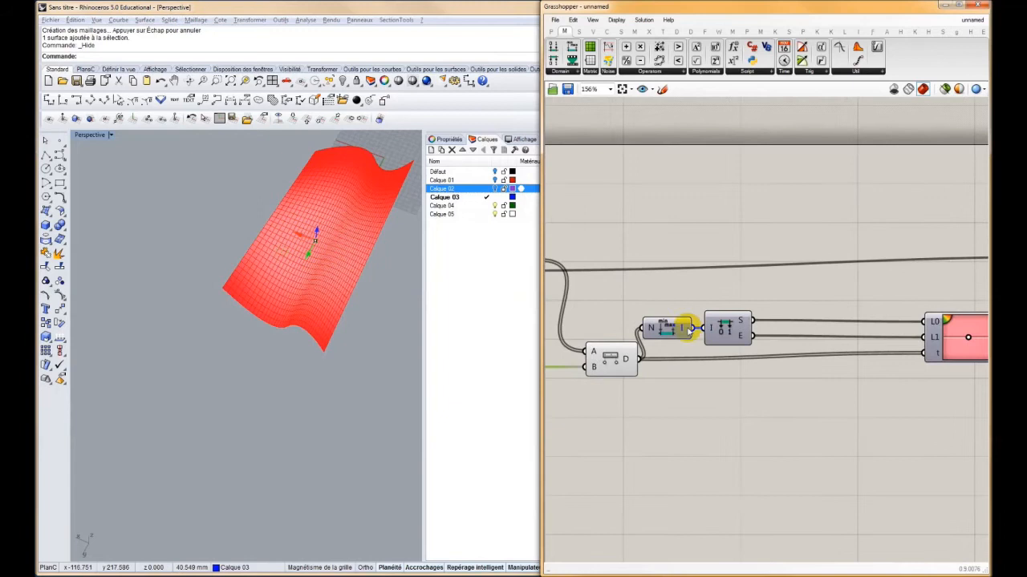
right_click_drag(949, 371, 795, 344)
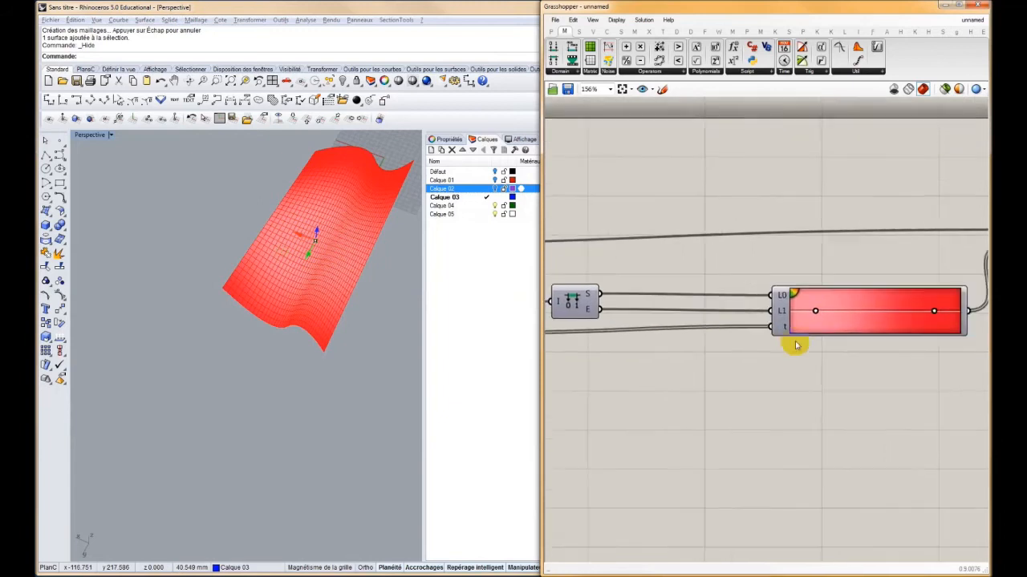
double_click(640, 372)
type("200")
key("Return")
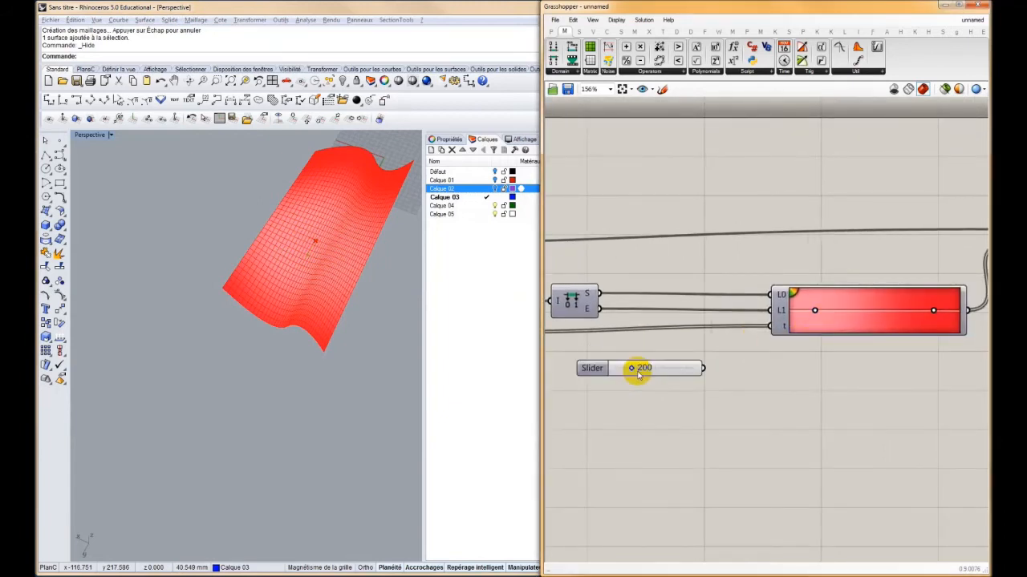
mouse_move(761, 312)
left_mouse_down()
mouse_move(701, 367)
mouse_move(646, 369)
left_mouse_up()
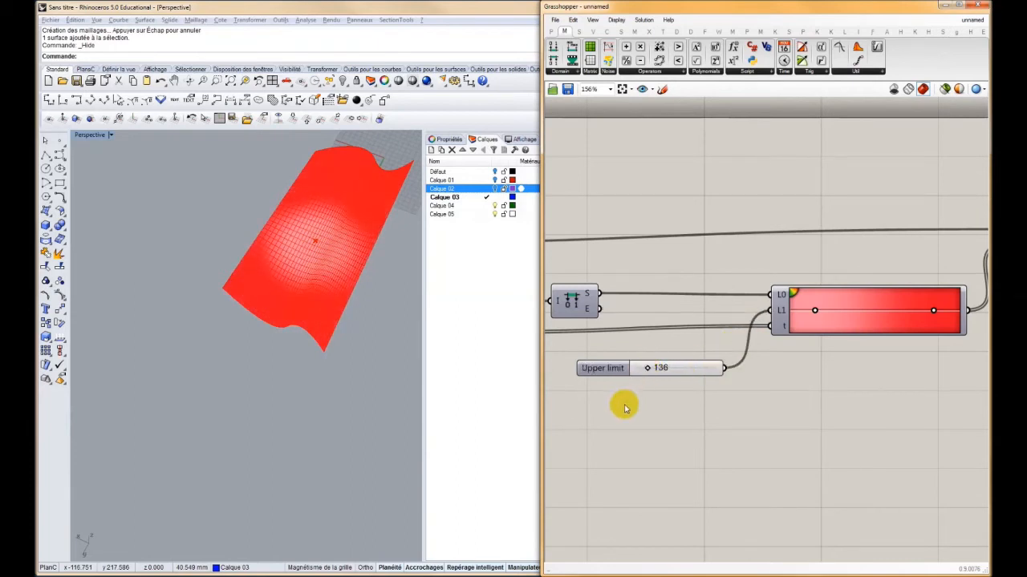
Move the reference point from the middle of the surface slightly towards its far end
right_click_drag(612, 329, 702, 319)
right_click_drag(595, 344, 759, 329)
left_click(604, 314)
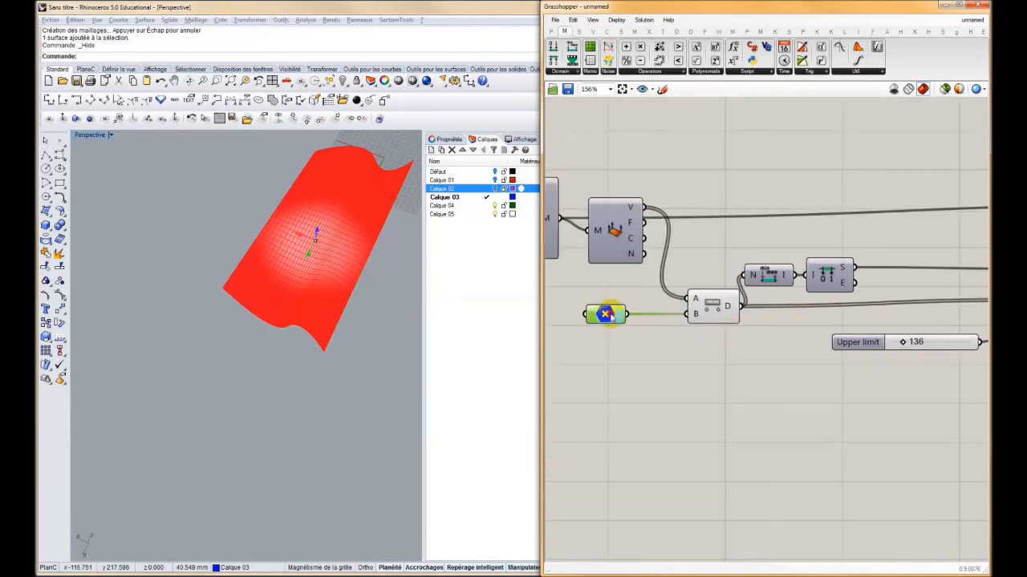
left_click_drag(296, 239, 329, 247)
Apply the orange, yellow and blue preset to the Gradient component
right_click_drag(786, 317, 609, 316)
right_click_drag(888, 322, 721, 324)
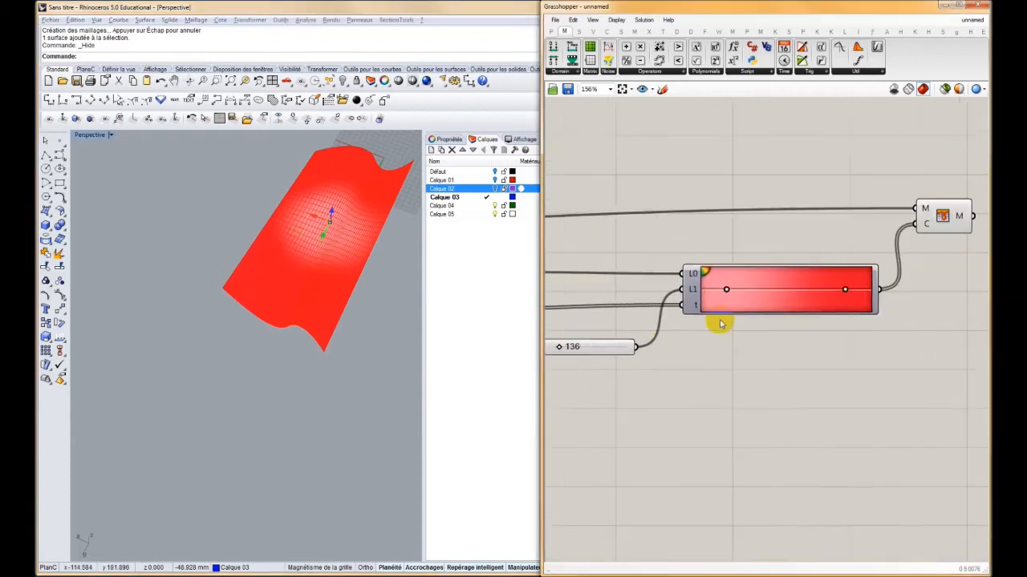
right_click(764, 282)
mouse_move(787, 335)
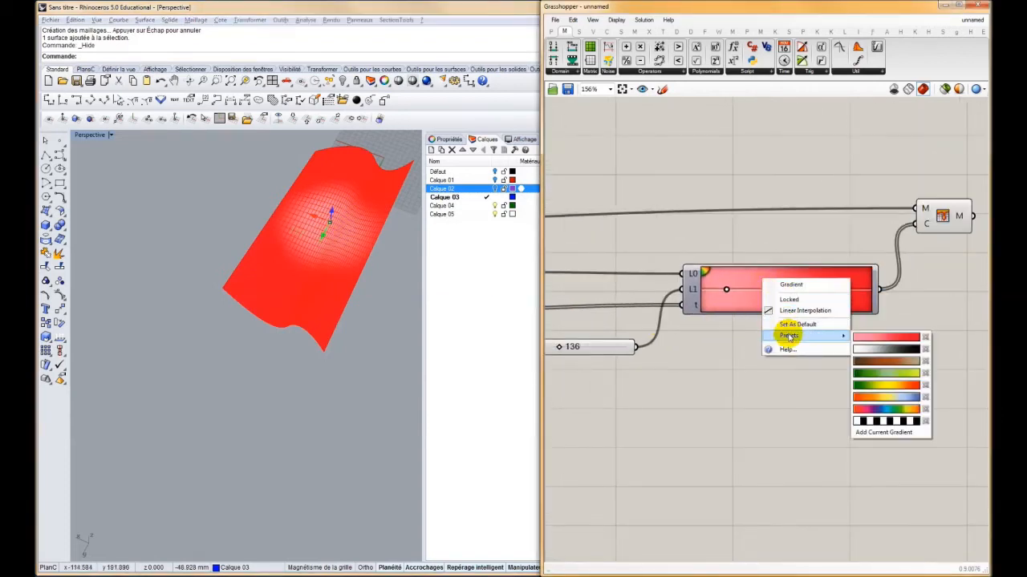
left_click(883, 397)
Raise the gradient's Upper limit slider to 232
right_click_drag(619, 339, 786, 325)
right_click_drag(630, 321, 751, 319)
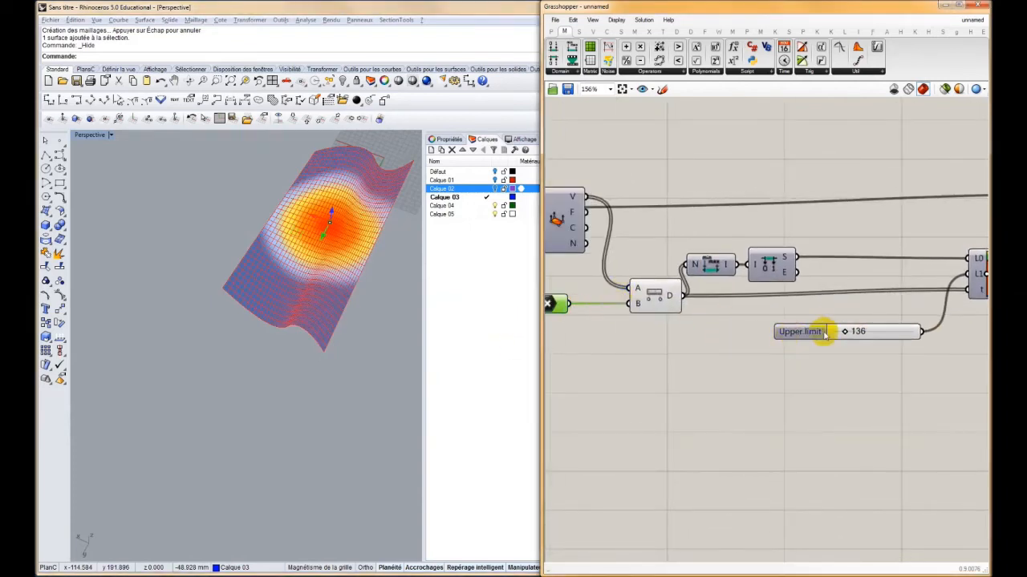
left_click_drag(845, 332, 850, 332)
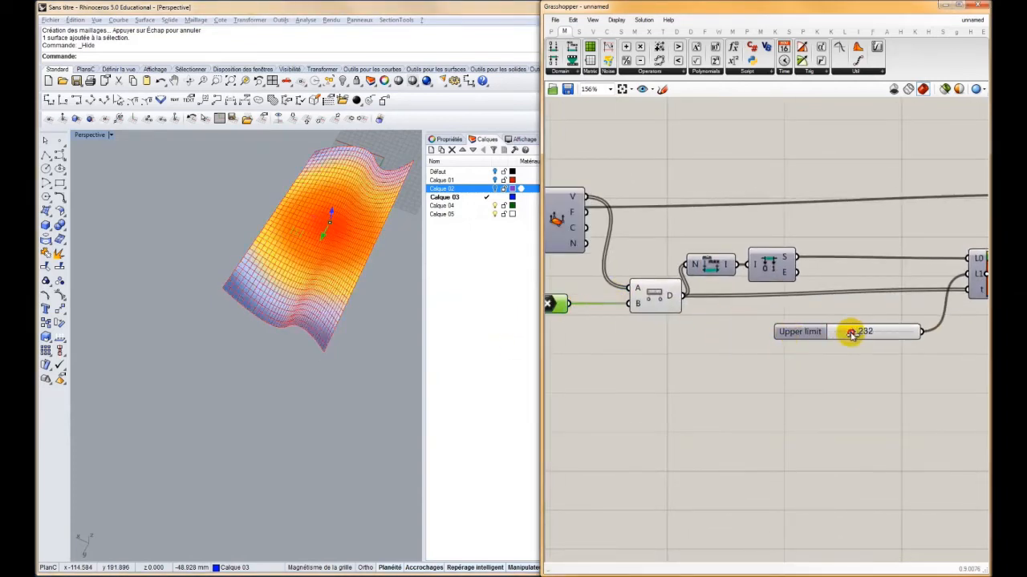
Shift the reference point slightly back towards the centre of the coloured surface
right_click_drag(679, 312, 837, 317)
left_click(320, 247)
mouse_move(324, 235)
left_mouse_down()
mouse_move(298, 245)
mouse_move(321, 231)
left_mouse_up()
Highlight the Mesh Colours component and examine the coloured mesh up close in the Rhino viewport
scroll(845, 287, "down", 2)
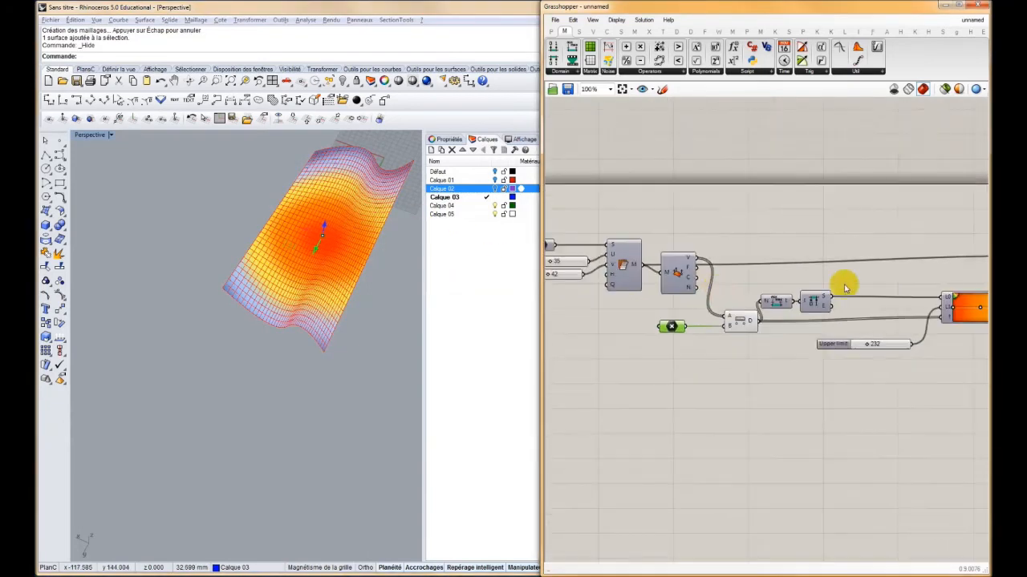
right_click_drag(845, 287, 678, 295)
left_click(941, 272)
right_click_drag(250, 288, 181, 313)
right_click_drag(287, 368, 239, 352, "shift")
scroll(232, 358, "up", 7)
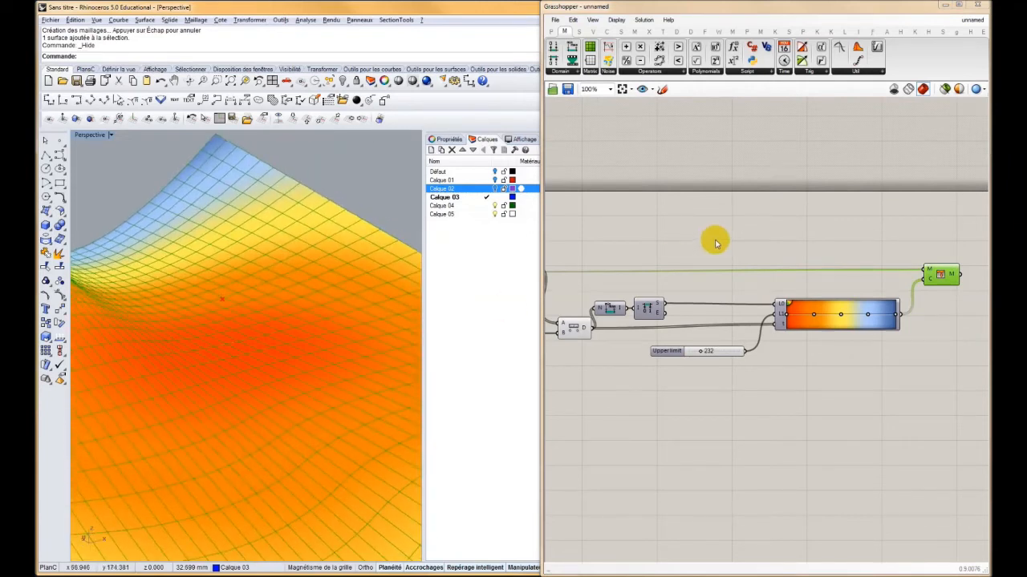
Move the Deconstruct Mesh component above the wire running from Mesh Surface to Mesh Colours
scroll(713, 242, "down", 2)
right_click_drag(716, 244, 808, 273)
right_click_drag(692, 271, 713, 278)
scroll(712, 279, "up", 3)
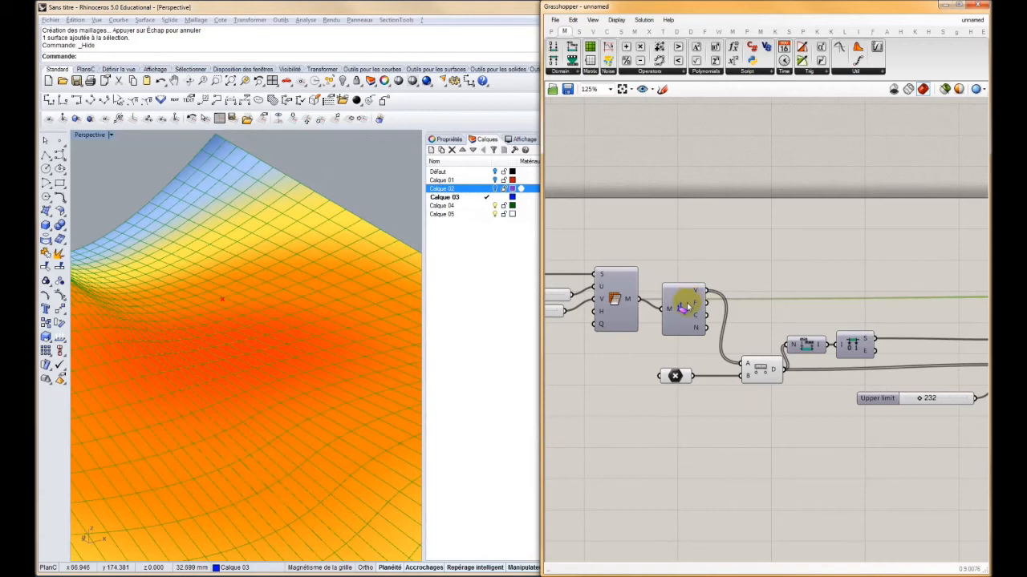
left_click_drag(683, 307, 686, 257)
mouse_move(695, 243)
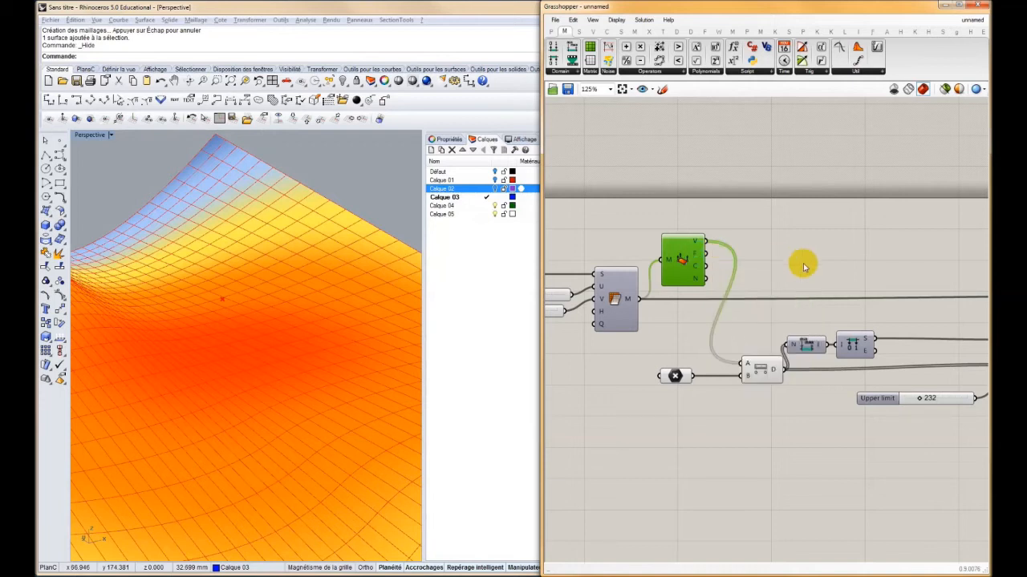
Add a Move component beyond the Distance component and feed the deconstructed mesh's vertices into its geometry input
scroll(802, 264, "down", 3)
right_click_drag(676, 291, 745, 284)
right_click_drag(345, 284, 299, 347)
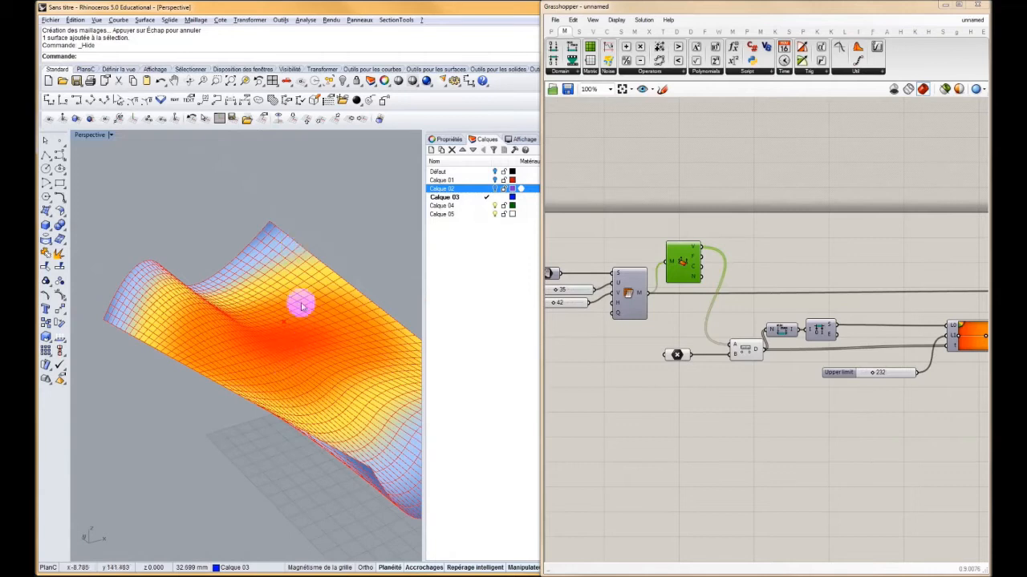
left_click(677, 354)
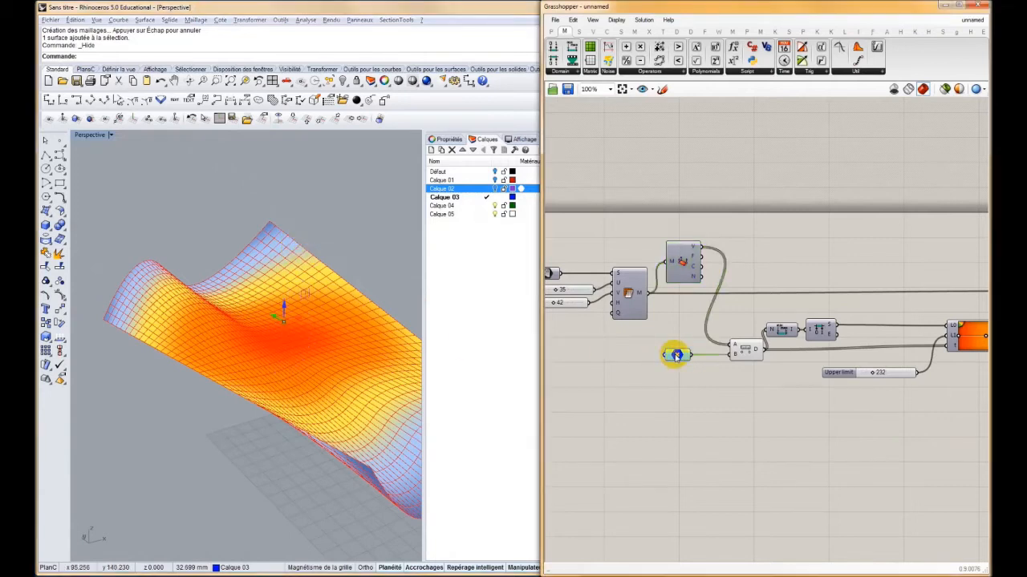
right_click_drag(800, 354, 648, 366)
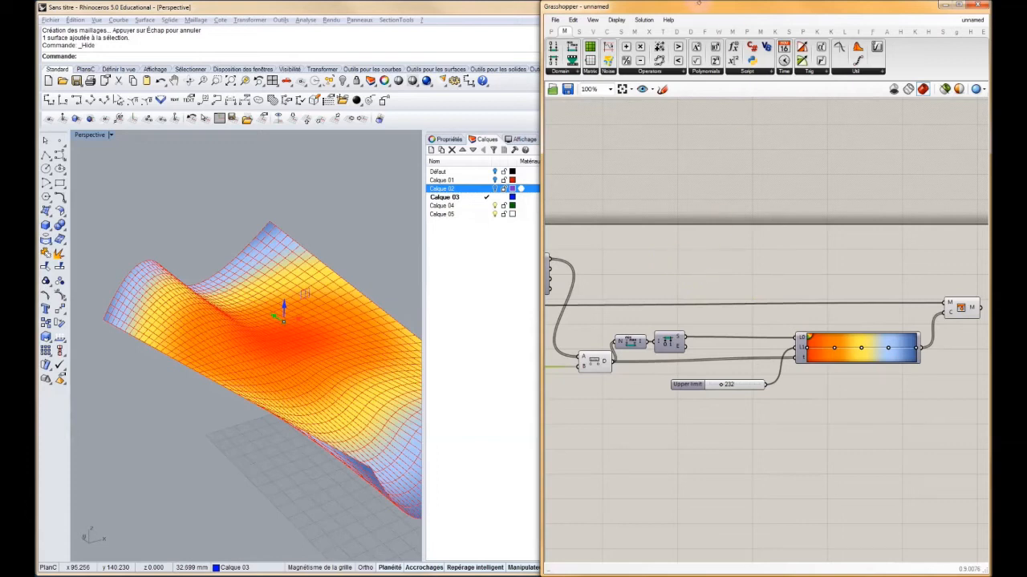
left_click(661, 31)
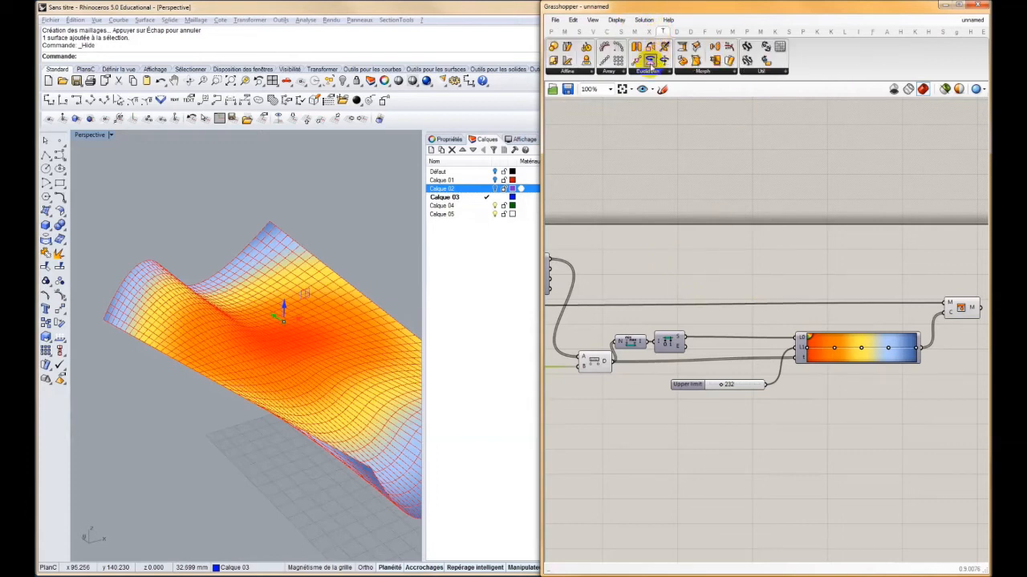
left_click_drag(636, 62, 766, 254)
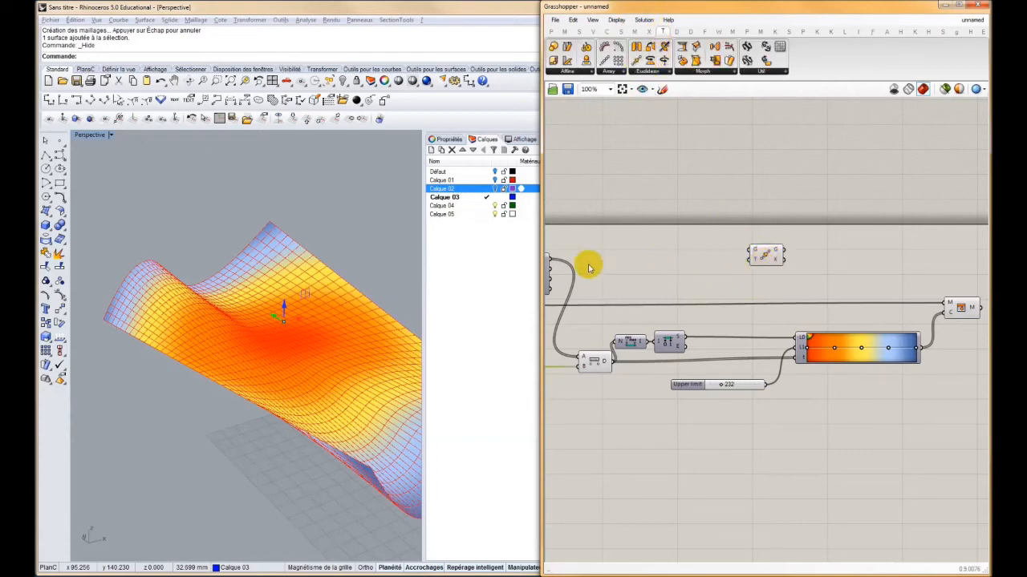
left_click_drag(552, 257, 843, 254)
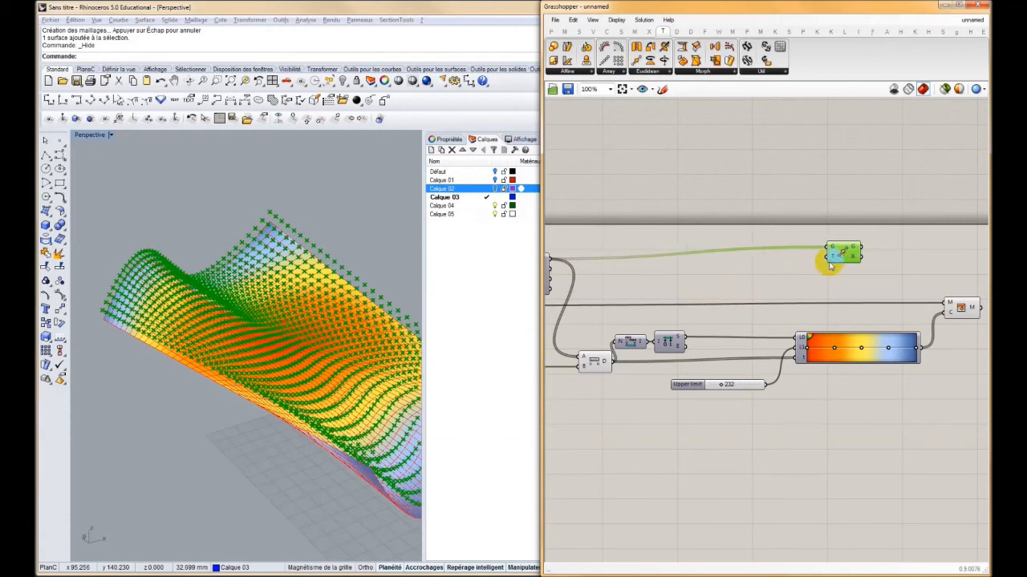
Shift the Distance component slightly further away from the Bounds component
left_click_drag(592, 362, 573, 361)
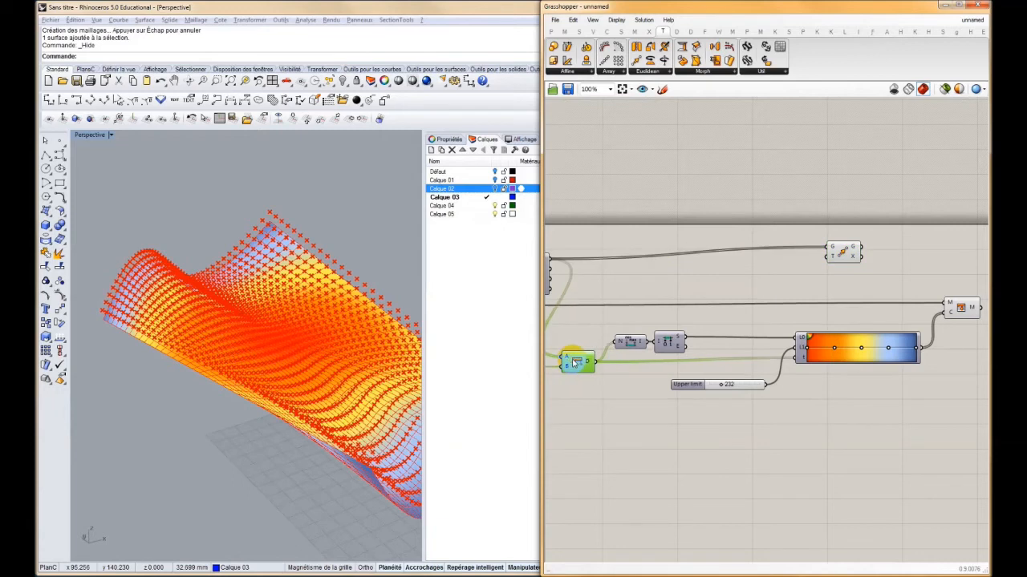
right_click_drag(800, 259, 852, 265)
left_click_drag(886, 259, 886, 265)
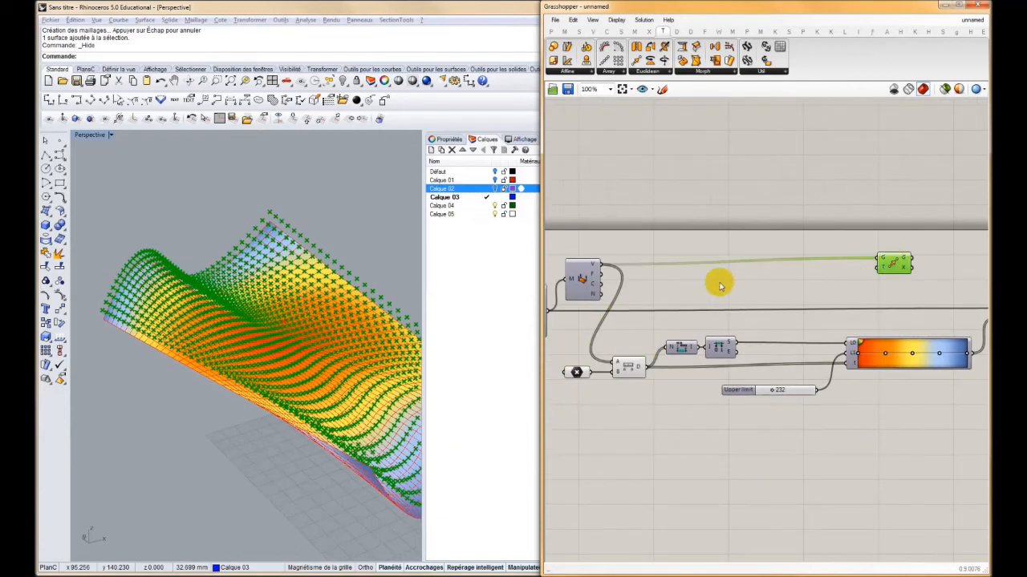
Add a Remap Numbers component with the vertex distances as its value input and their Bounds domain as its source
mouse_move(638, 368)
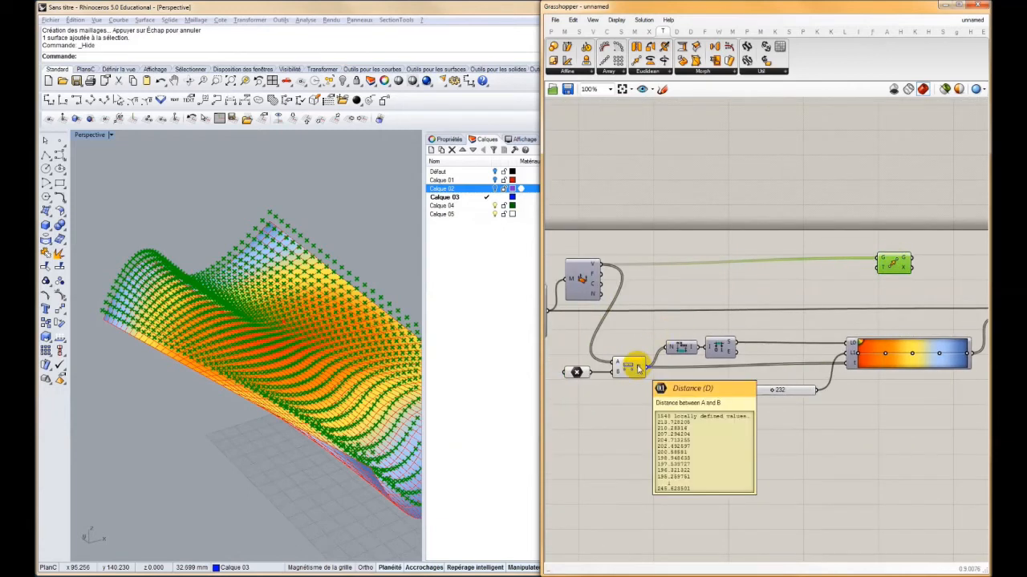
left_click(564, 31)
left_click(576, 72)
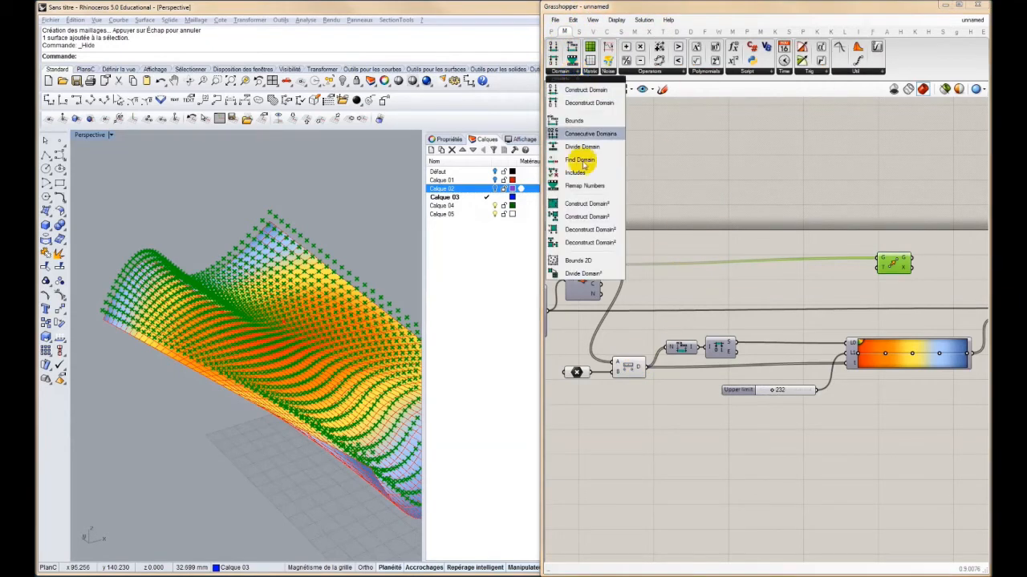
left_click_drag(584, 188, 762, 277)
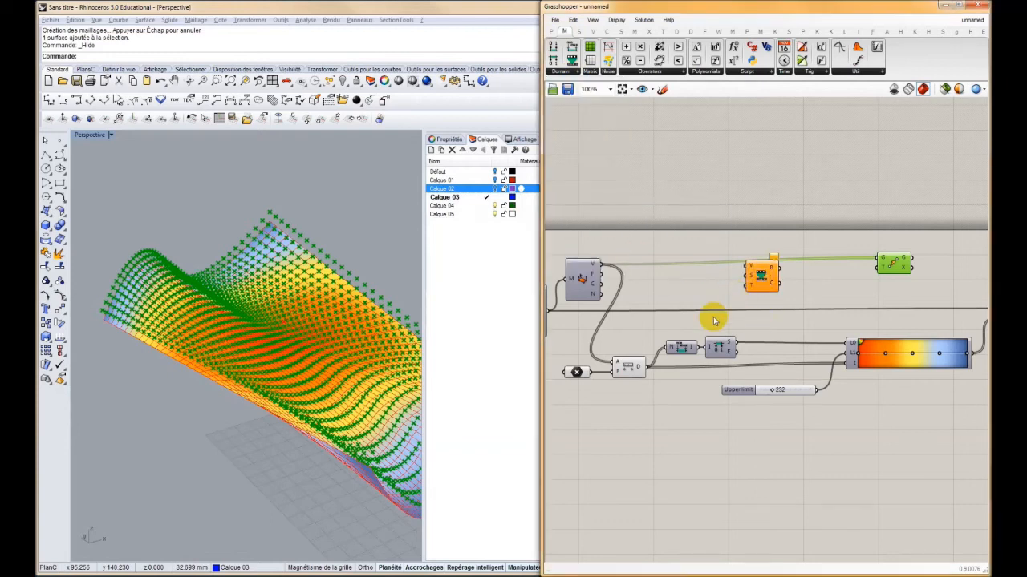
left_click_drag(646, 367, 738, 289)
left_click_drag(696, 347, 772, 285)
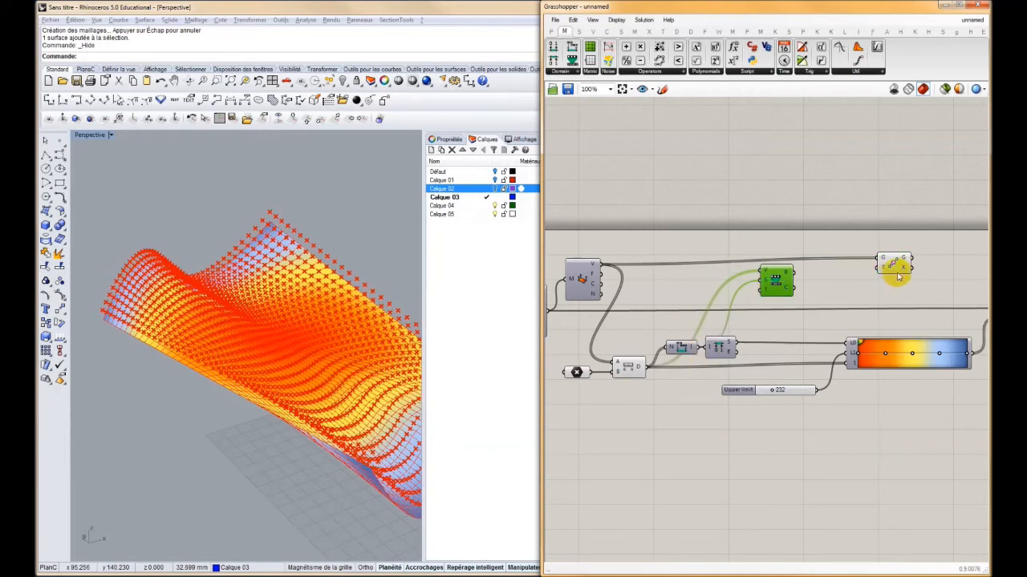
Spread the Remap Numbers and Move components apart to make room between them
right_click_drag(896, 272, 758, 265)
left_click_drag(766, 258, 803, 254)
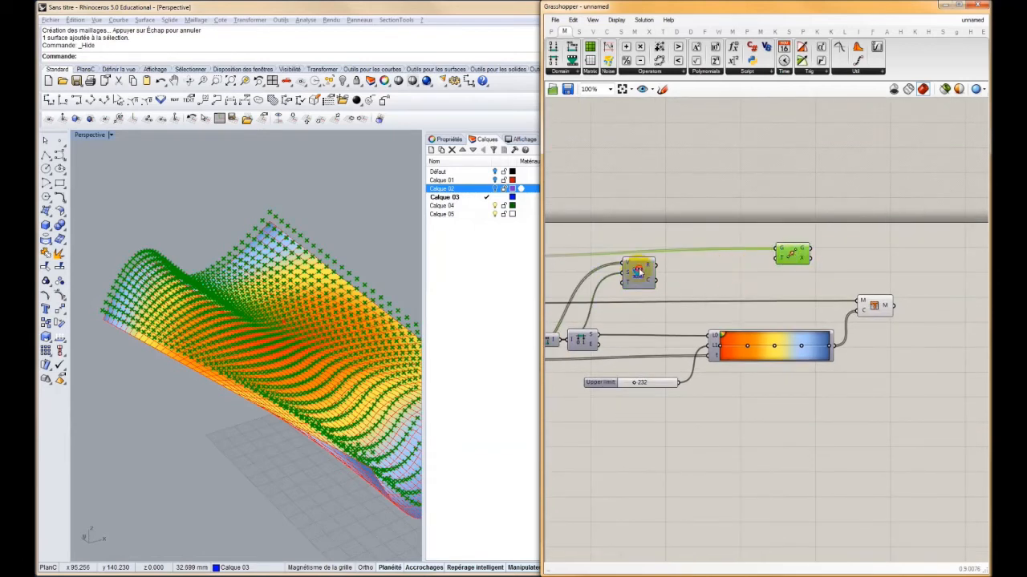
left_click_drag(639, 273, 622, 276)
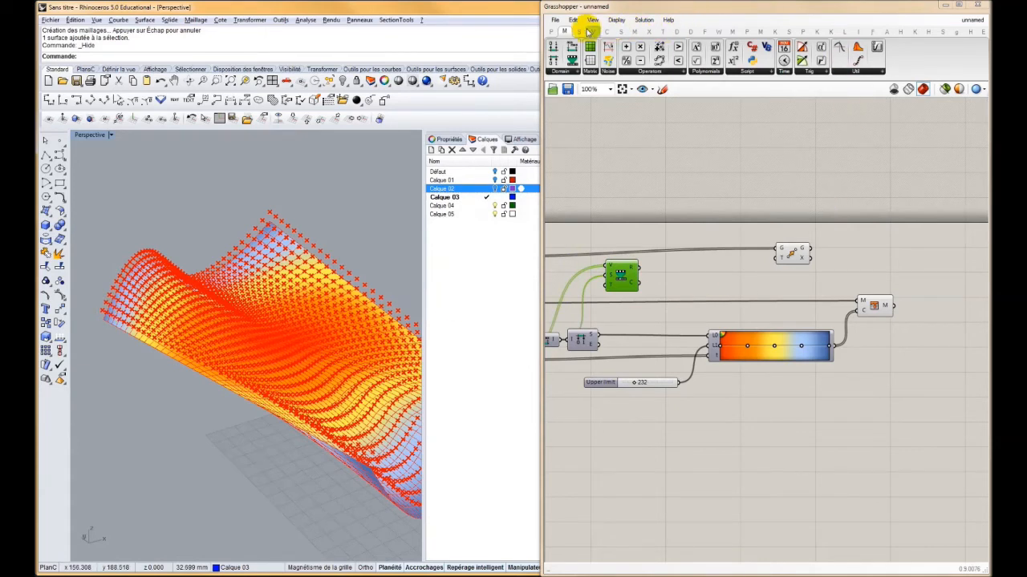
Add a Graph Mapper fed by the remapped values and give it an S-shaped graph type
left_click(552, 31)
left_click(738, 72)
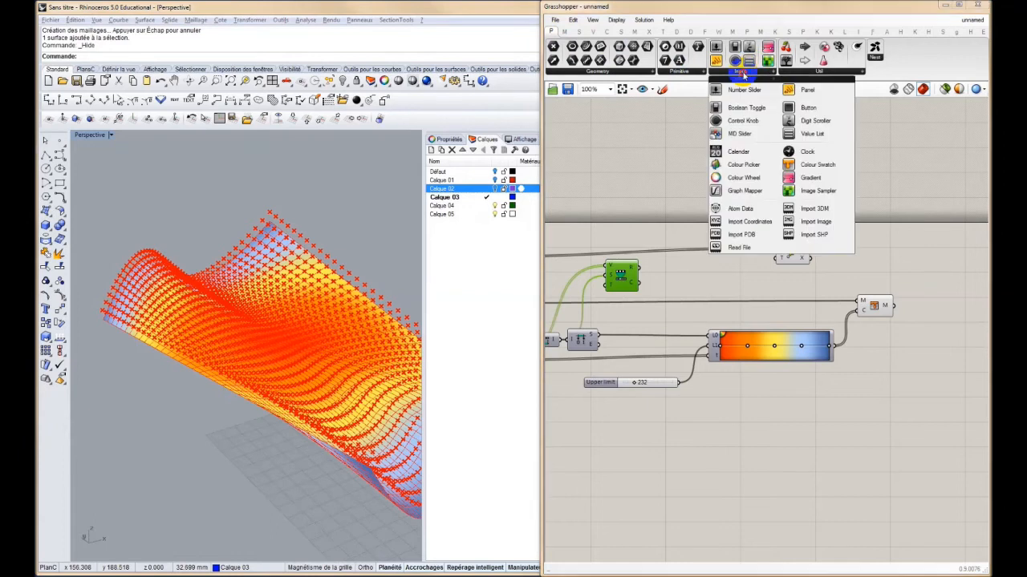
left_click_drag(730, 191, 649, 269)
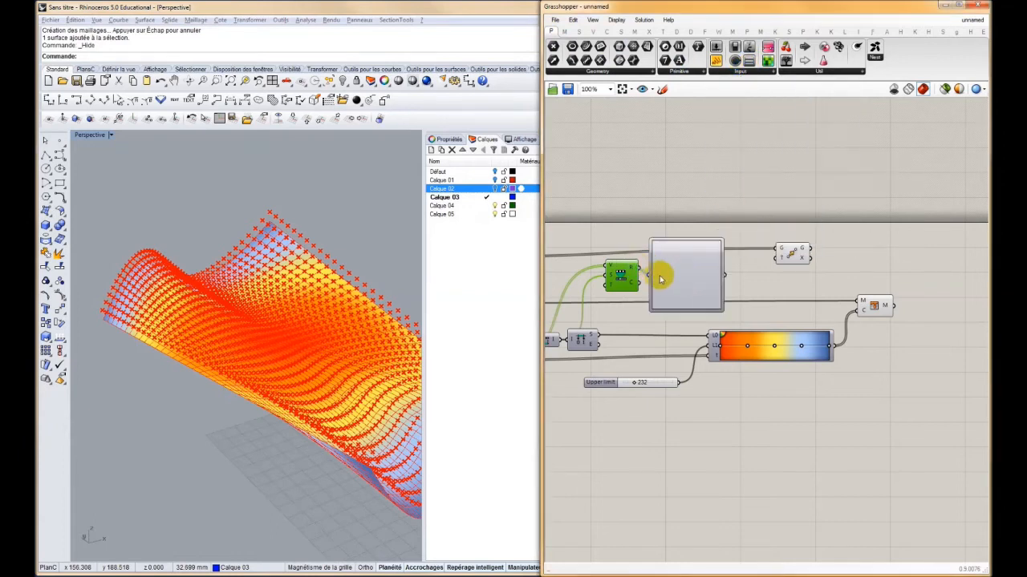
right_click(671, 278)
mouse_move(719, 418)
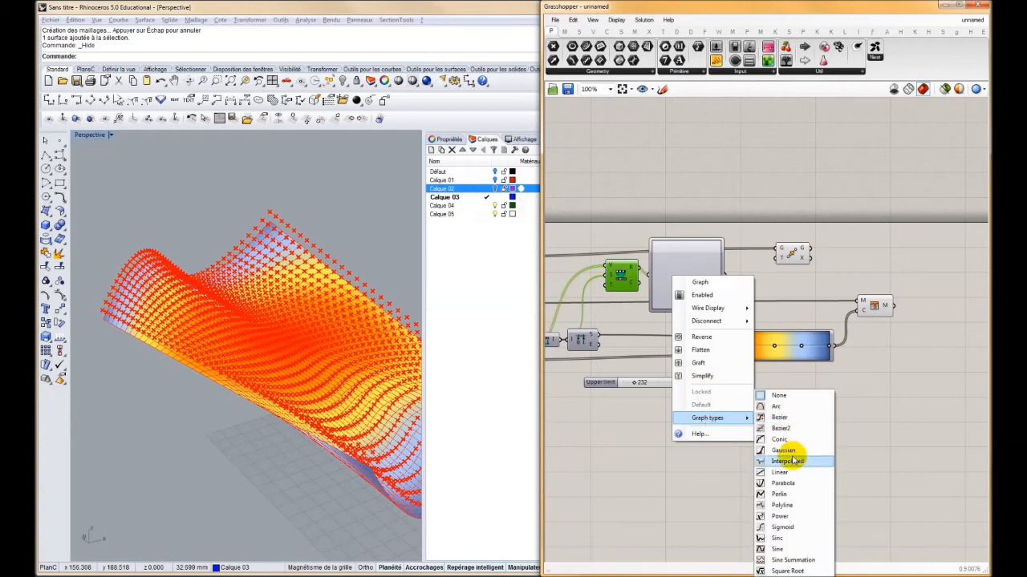
left_click(782, 527)
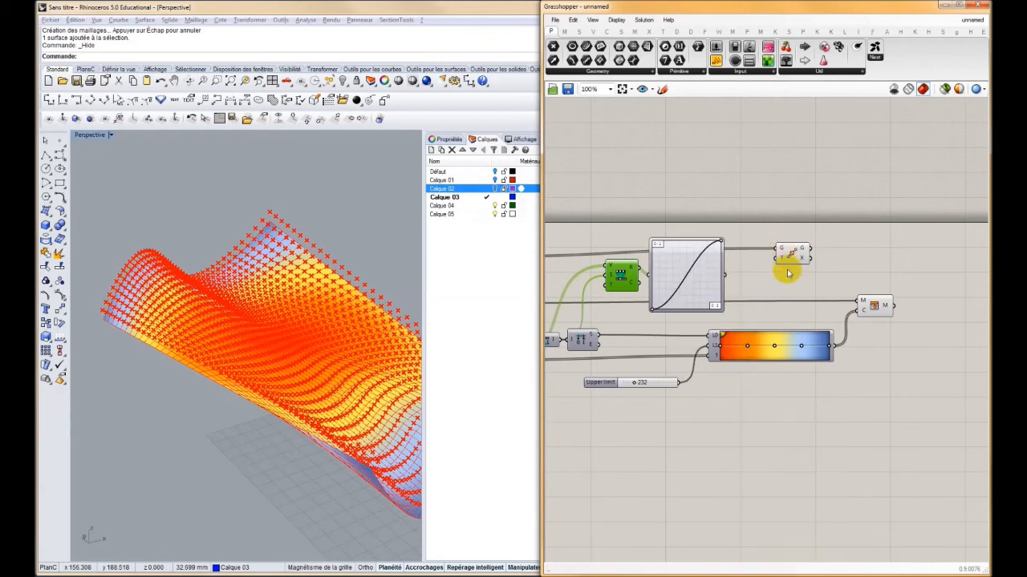
Move the Mesh Colours component, the gradient and the Upper limit slider lower on the canvas to free space
left_click_drag(889, 417, 723, 294)
left_click_drag(774, 348, 864, 420)
left_click_drag(653, 382, 728, 445)
Add a Multiplication component between the Graph Mapper and Move, and connect the mapped values to its A input
double_click(753, 333)
type("*")
key("Return")
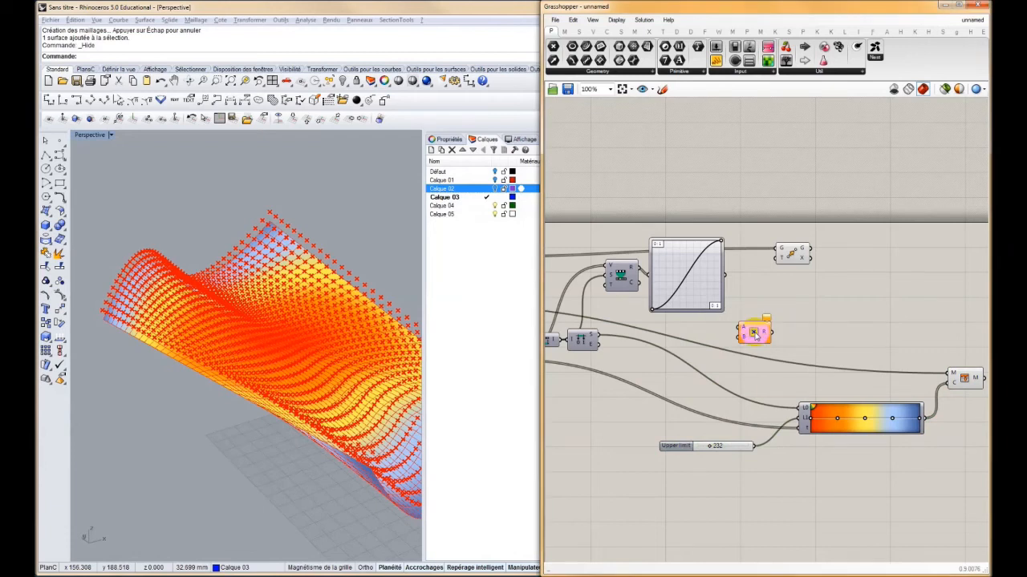
left_click_drag(745, 330, 762, 304)
left_click_drag(780, 257, 881, 256)
left_click_drag(762, 307, 767, 299)
left_click(96, 287)
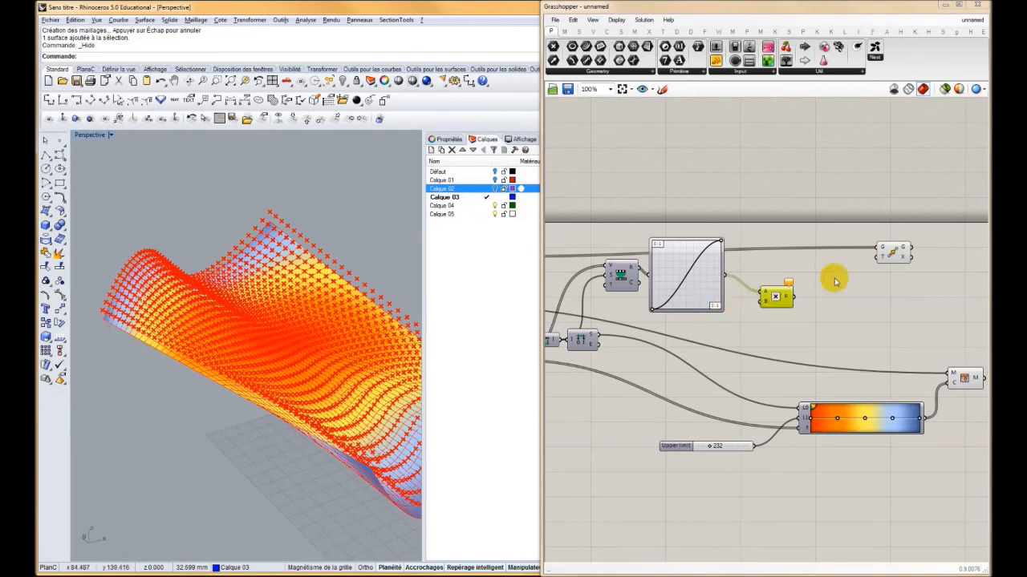
left_click_drag(776, 297, 794, 278)
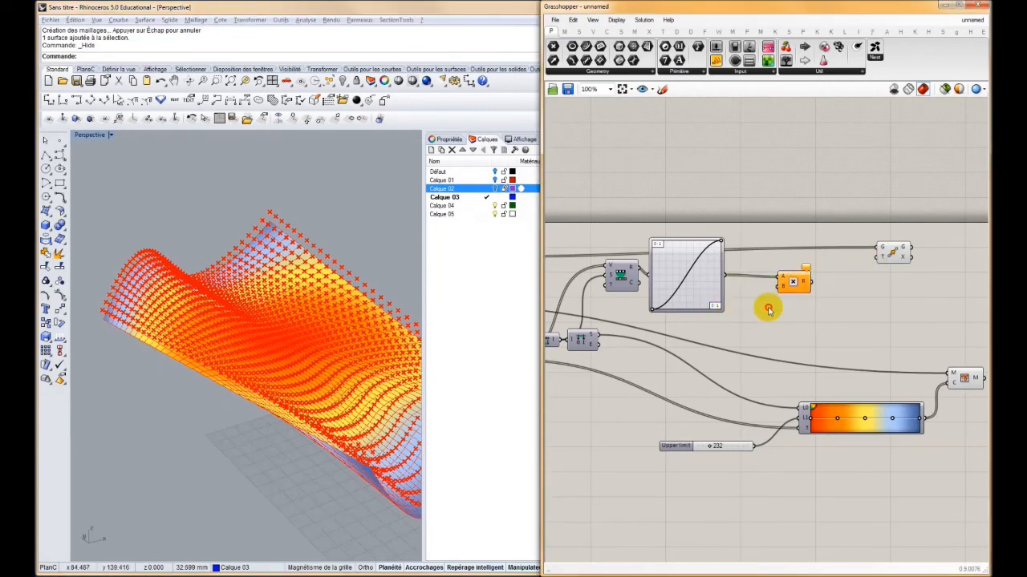
Create a number slider set to 200 and connect it to the Multiplication component's B input
double_click(768, 307)
type("200")
key("Return")
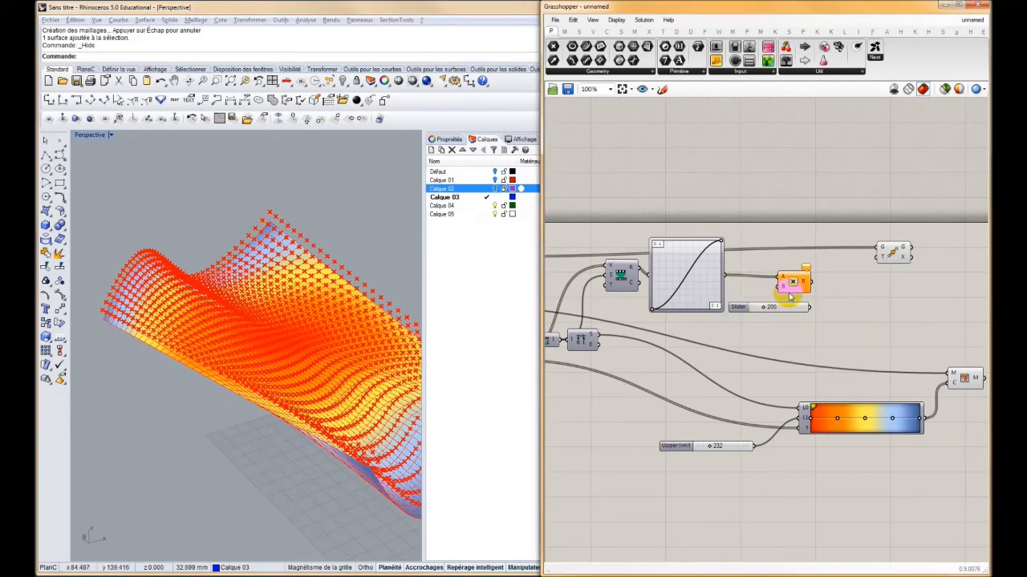
left_click_drag(805, 307, 808, 281)
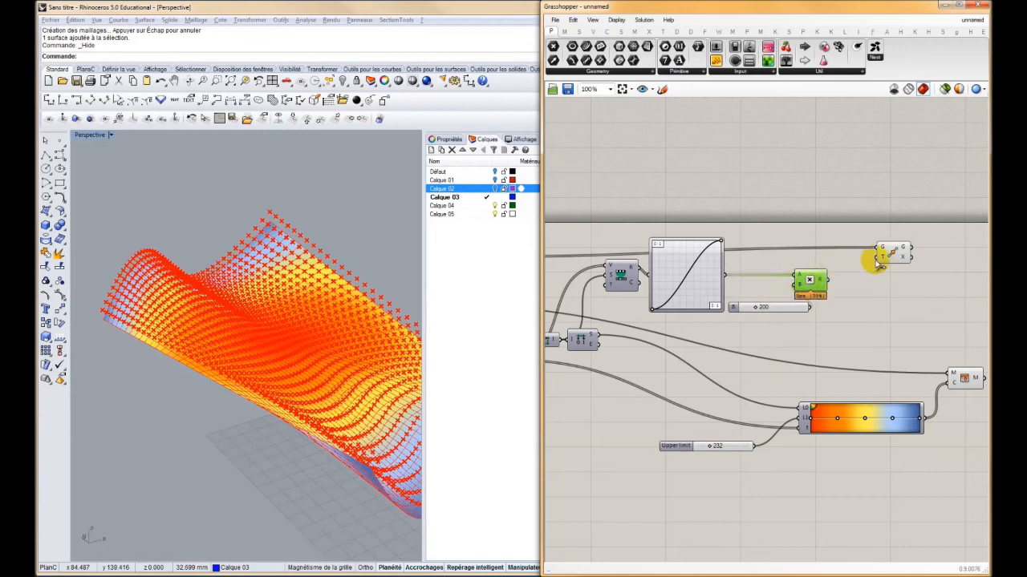
Add a Unit Z vector driven by the multiplication result and connect it to the Move component's translation input
left_click(885, 255)
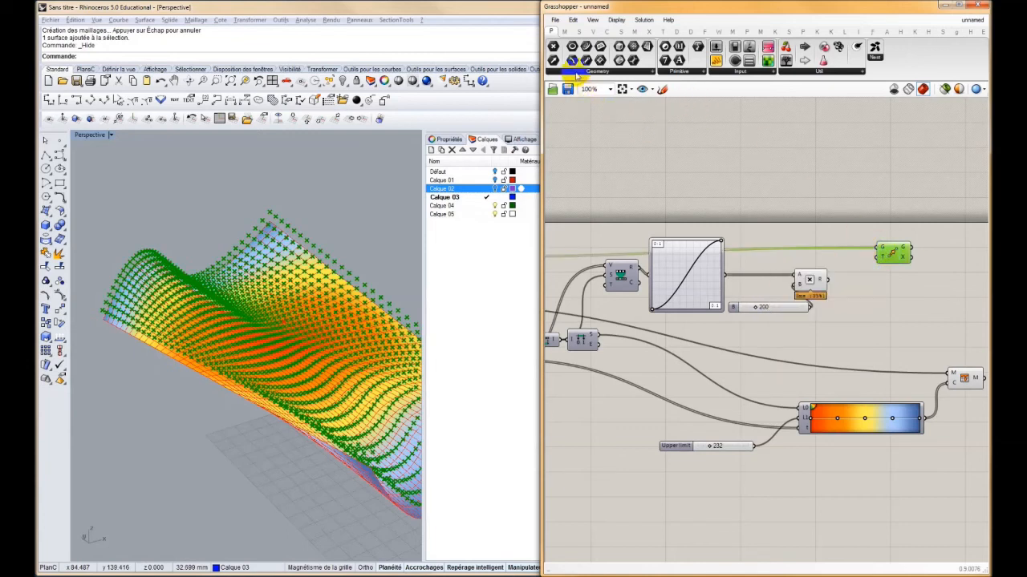
mouse_move(552, 34)
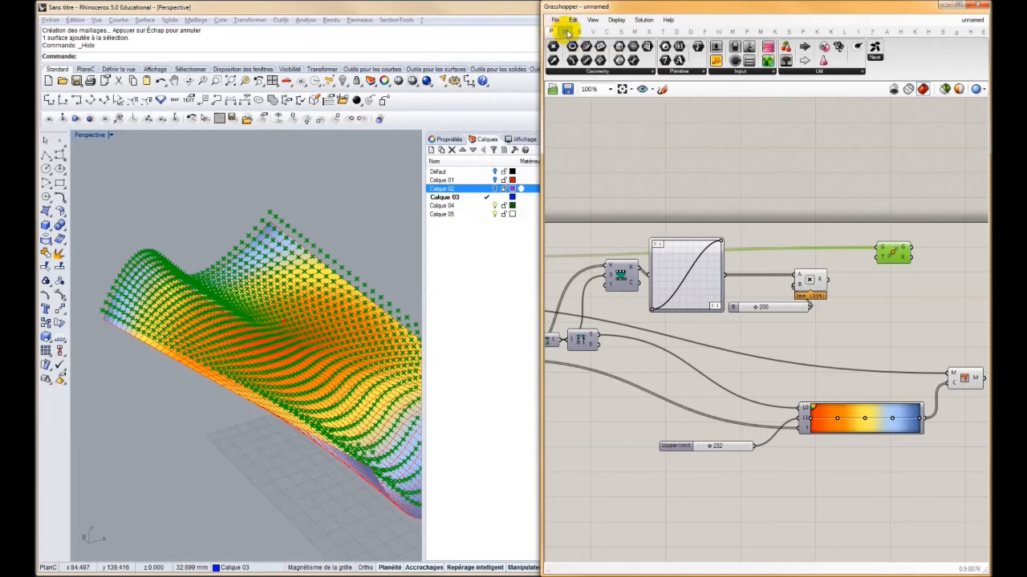
left_click(593, 31)
left_click(746, 71)
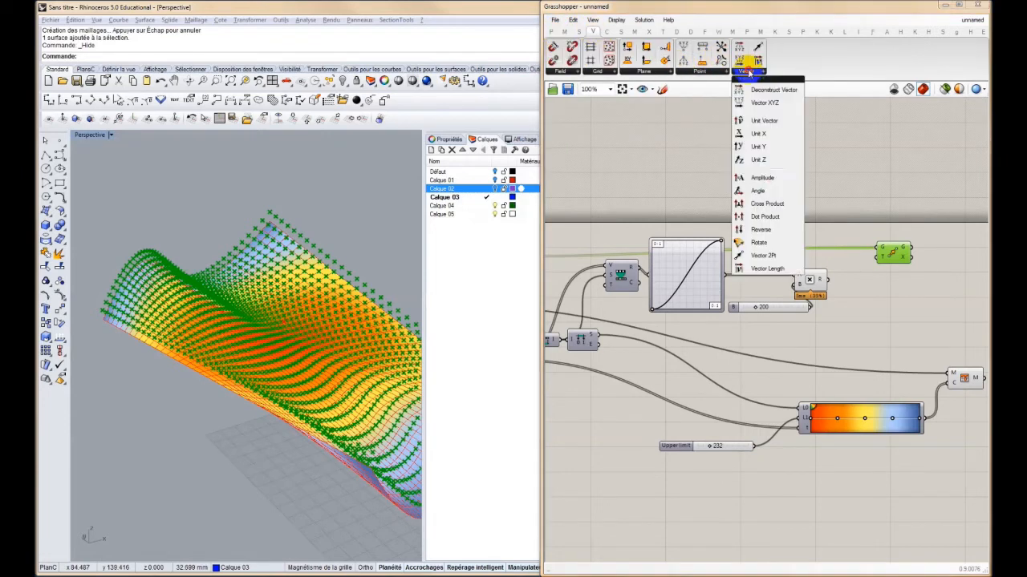
left_click_drag(772, 167, 846, 258)
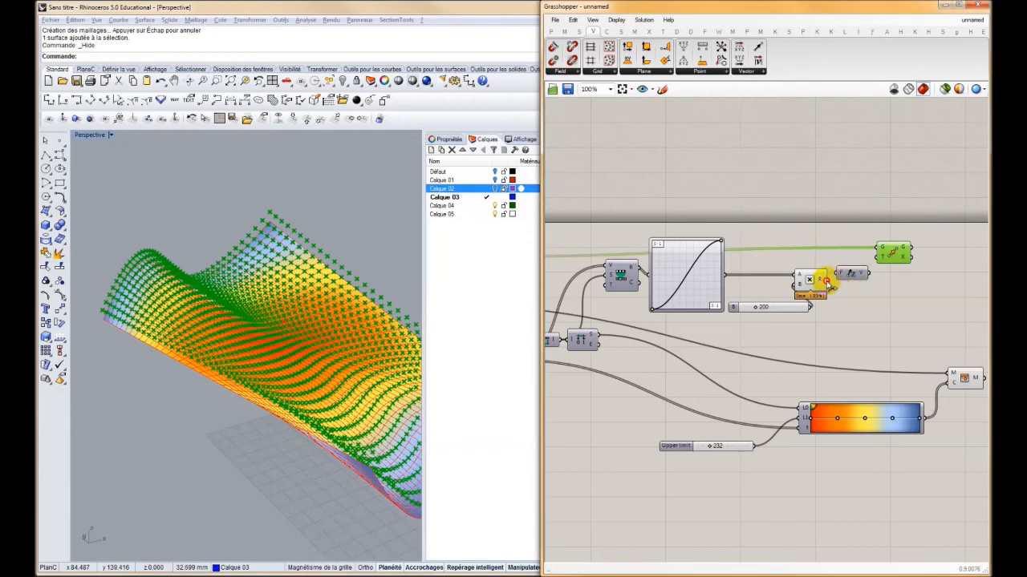
left_click_drag(873, 269, 869, 273)
right_click_drag(353, 320, 328, 263)
scroll(343, 260, "down", 8)
scroll(329, 263, "up", 5)
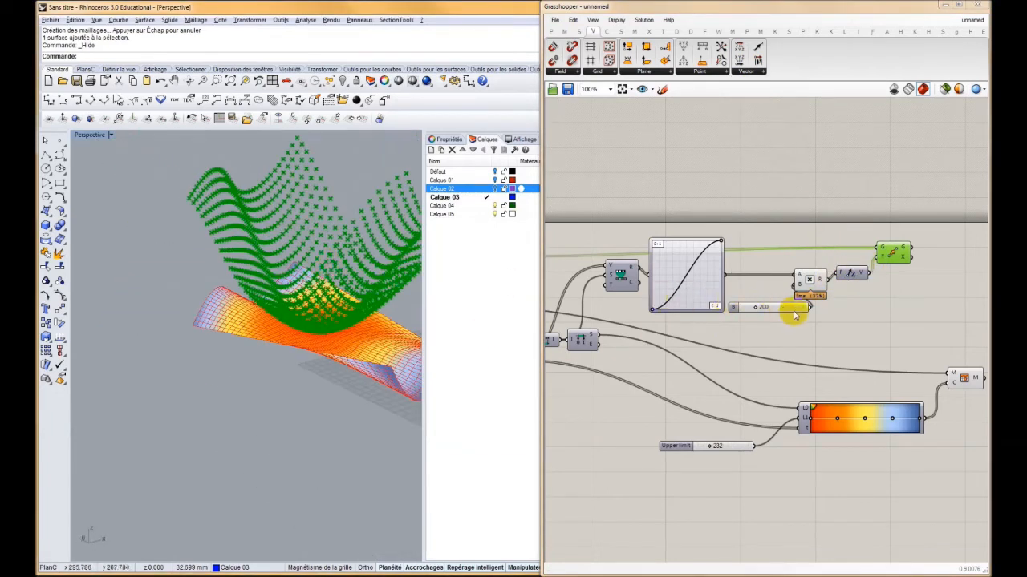
Reverse the Graph Mapper curve by raising its start handle to 1 and lowering its end handle to 0
scroll(706, 305, "up", 3)
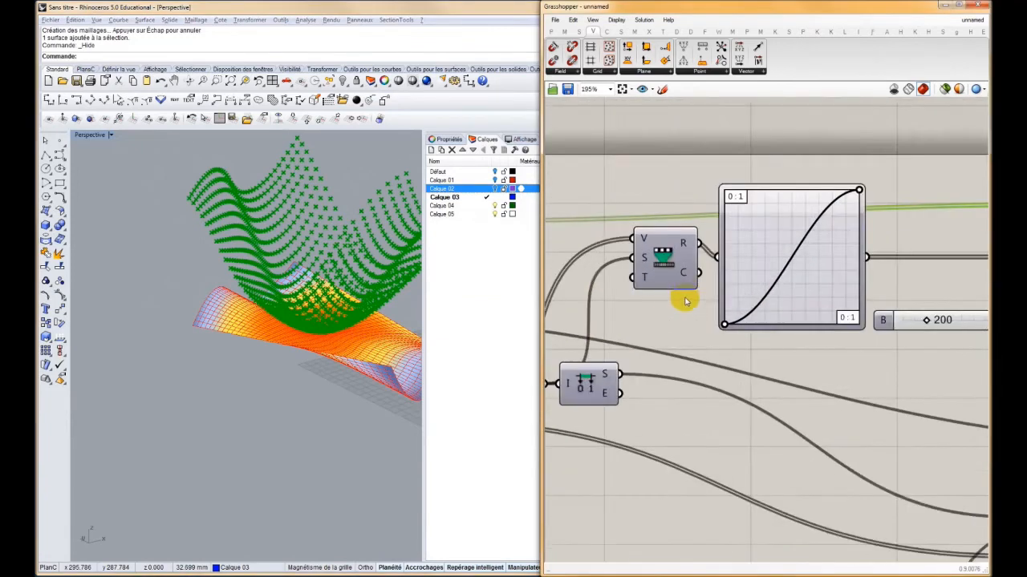
right_click_drag(641, 311, 715, 310)
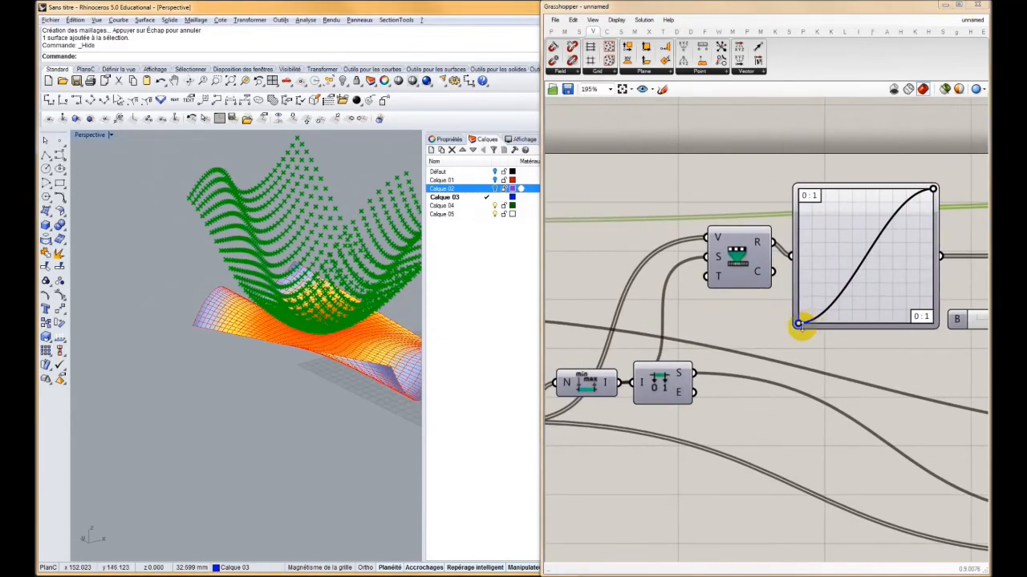
left_click_drag(798, 322, 791, 174)
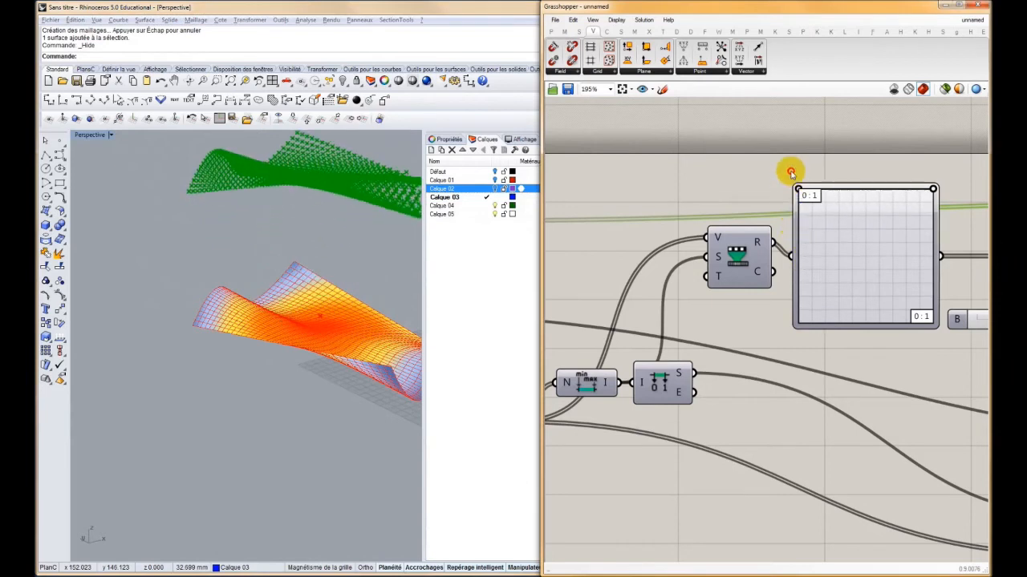
left_click_drag(933, 188, 954, 335)
Lower the multiplication factor slider to 93 to reduce the vertices' vertical displacement
right_click_drag(348, 303, 215, 297)
scroll(233, 296, "down", 3)
right_click_drag(668, 264, 504, 258)
left_click_drag(836, 312, 819, 314)
scroll(821, 314, "down", 3)
scroll(753, 332, "down", 1)
Select the reference point component and move its point across the surface to relocate the displaced vertices' peak
left_click(619, 364)
right_click_drag(321, 353, 273, 353)
right_click_drag(715, 330, 759, 331)
scroll(864, 307, "down", 1)
right_click_drag(864, 307, 739, 325)
right_click_drag(884, 328, 762, 330)
right_click_drag(372, 303, 345, 369)
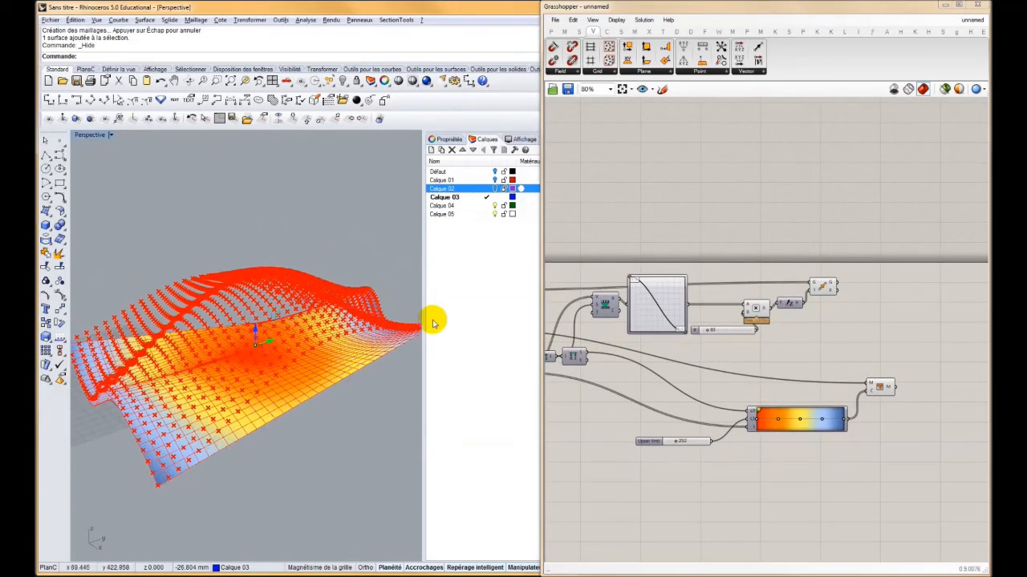
Select the Move component and inspect its translated geometry output
left_click(822, 287)
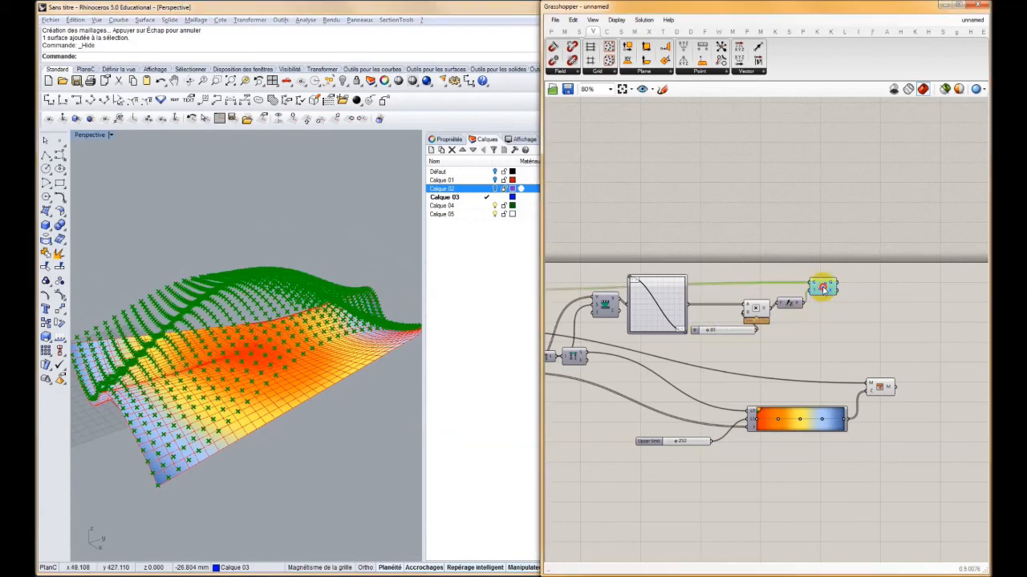
scroll(846, 287, "up", 3)
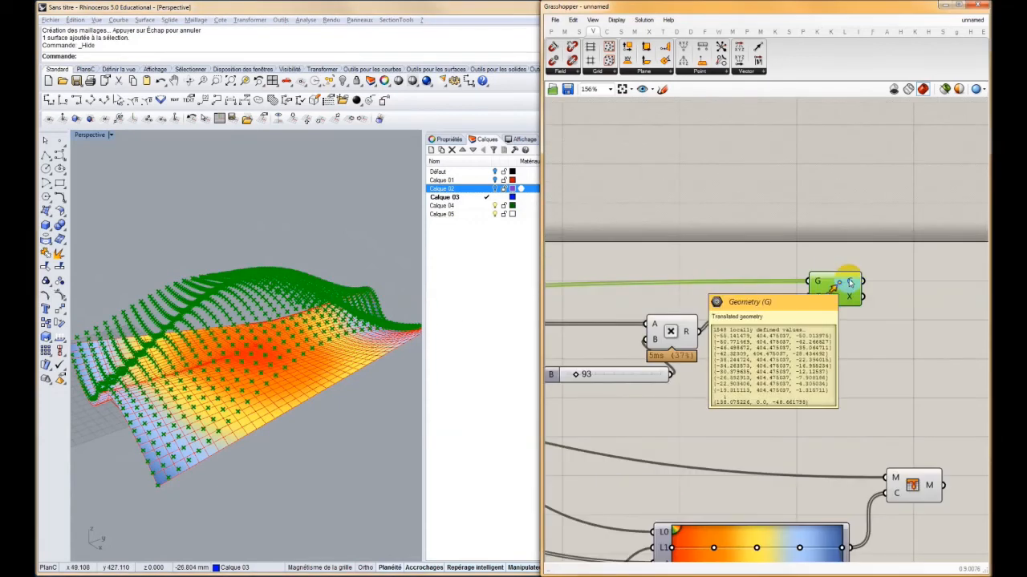
scroll(850, 282, "down", 3)
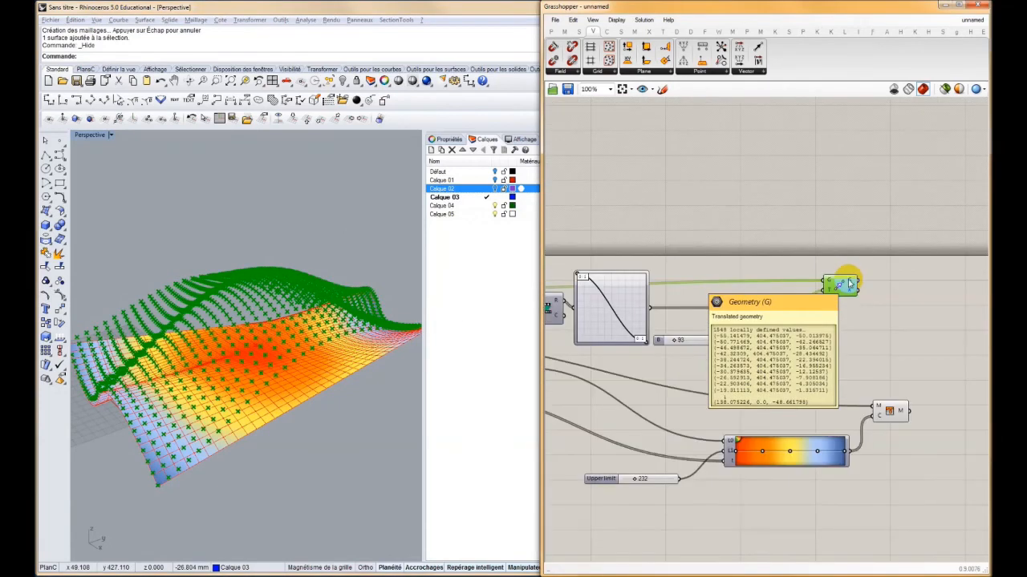
Add a Construct Mesh component and feed the Move component's translated geometry into its vertices input
left_click(633, 32)
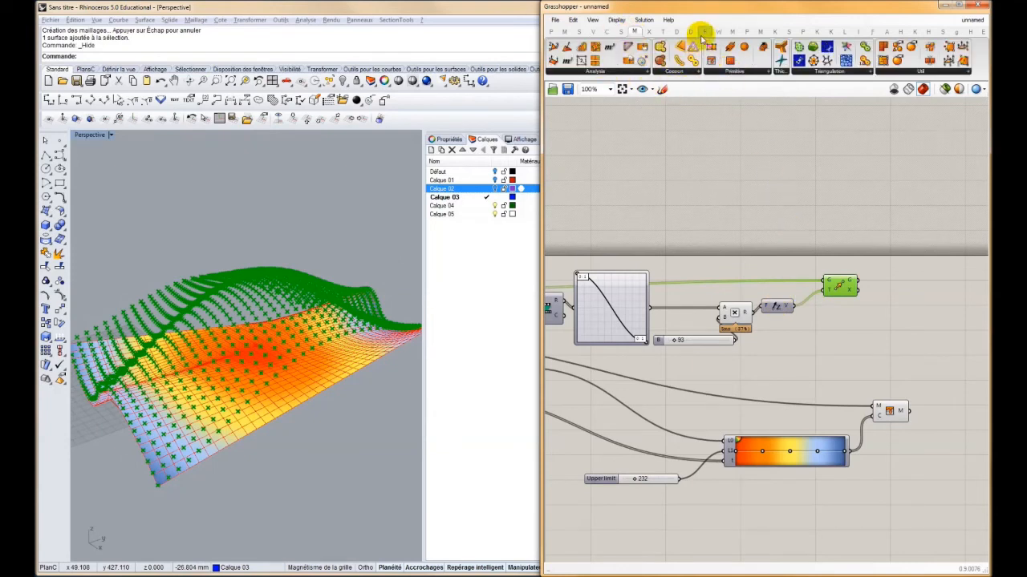
left_click_drag(710, 47, 805, 248)
scroll(898, 290, "up", 3)
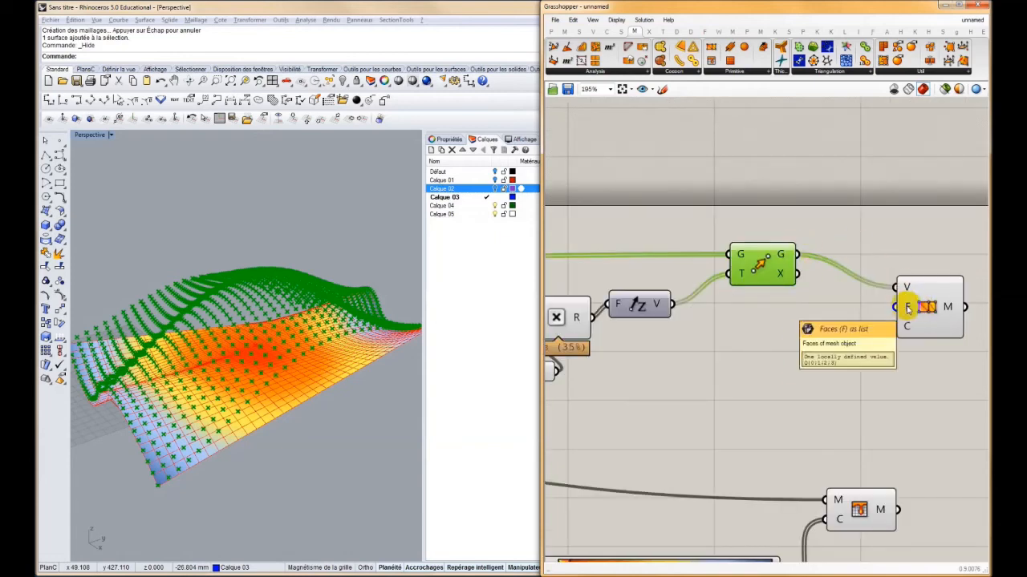
Connect the faces output of the Deconstruct Mesh component to the Construct Mesh faces input
scroll(711, 336, "down", 5)
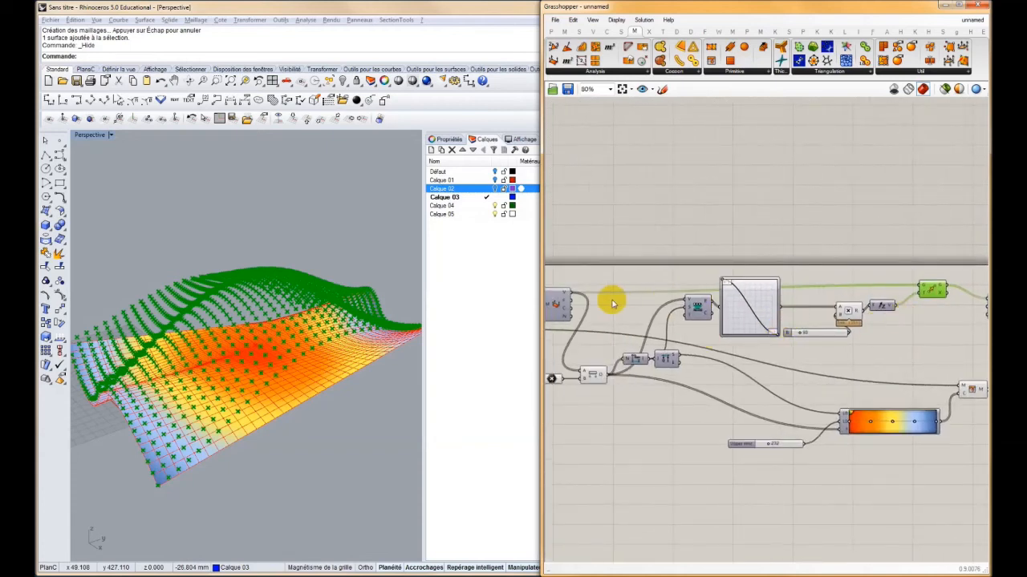
scroll(633, 305, "up", 4)
mouse_move(630, 311)
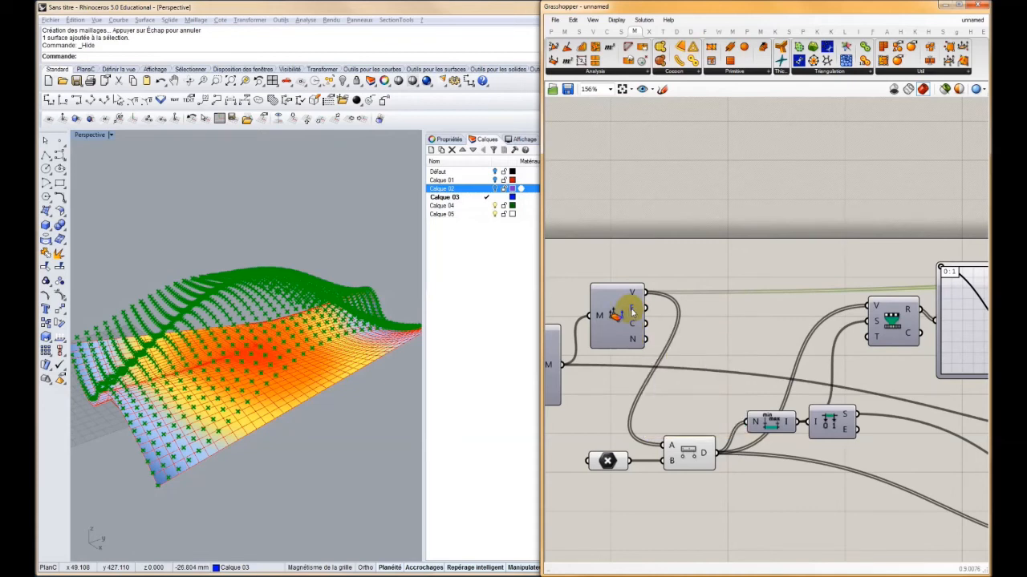
scroll(656, 313, "down", 5)
left_click_drag(656, 313, 974, 312)
scroll(827, 316, "up", 4)
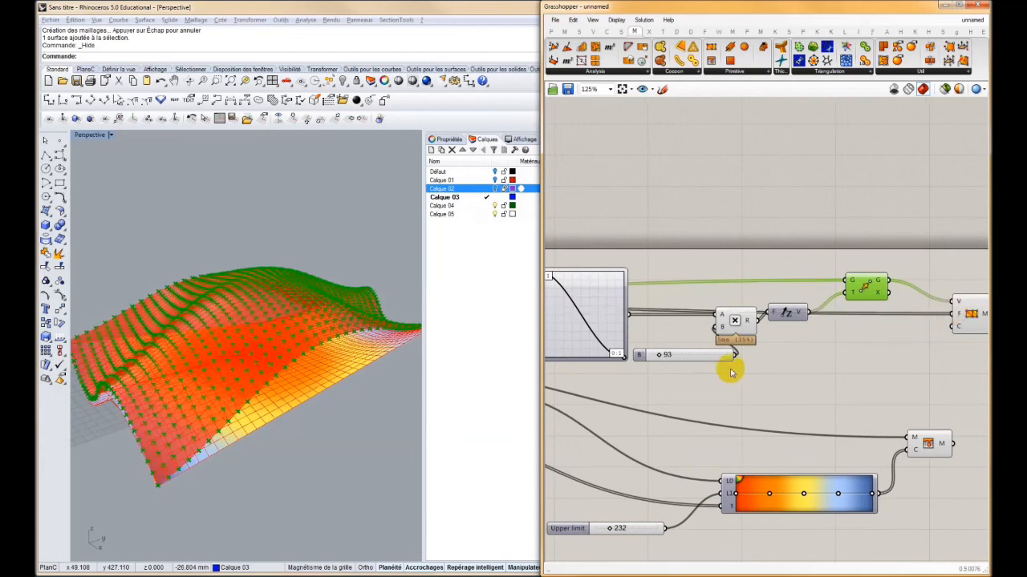
Feed the gradient's colours into the Construct Mesh colours input and turn off the preview of the Mesh Colours component
right_click_drag(261, 350, 273, 316)
right_click_drag(832, 377, 687, 359)
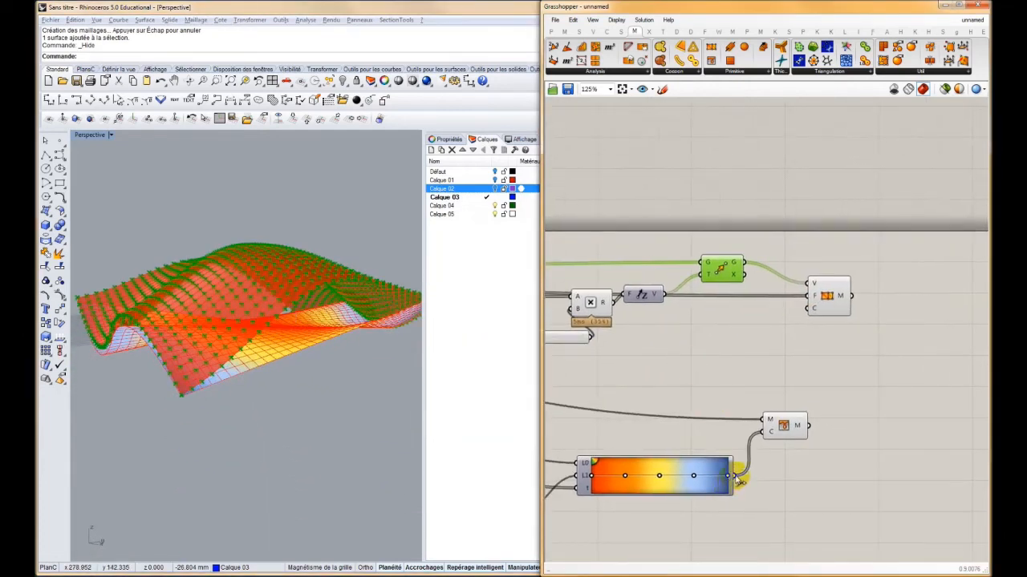
left_click_drag(785, 474, 808, 308)
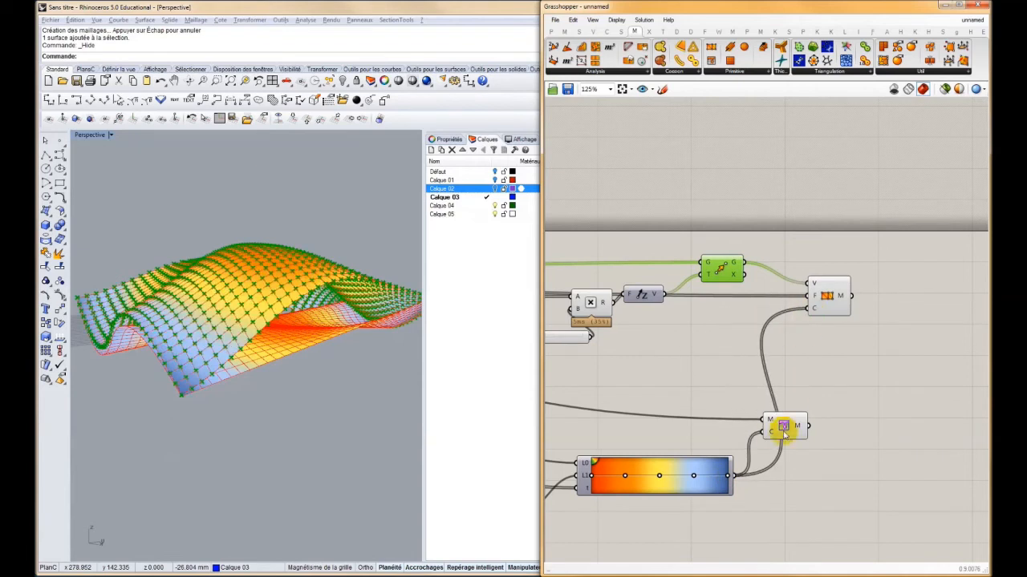
right_click(782, 426)
left_click(805, 446)
Turn on the preview of the source surface parameter to compare it with the displaced mesh
right_click_drag(225, 221, 218, 289)
right_click_drag(630, 336, 897, 336)
scroll(898, 337, "down", 3)
right_click_drag(567, 332, 660, 332)
right_click(655, 323)
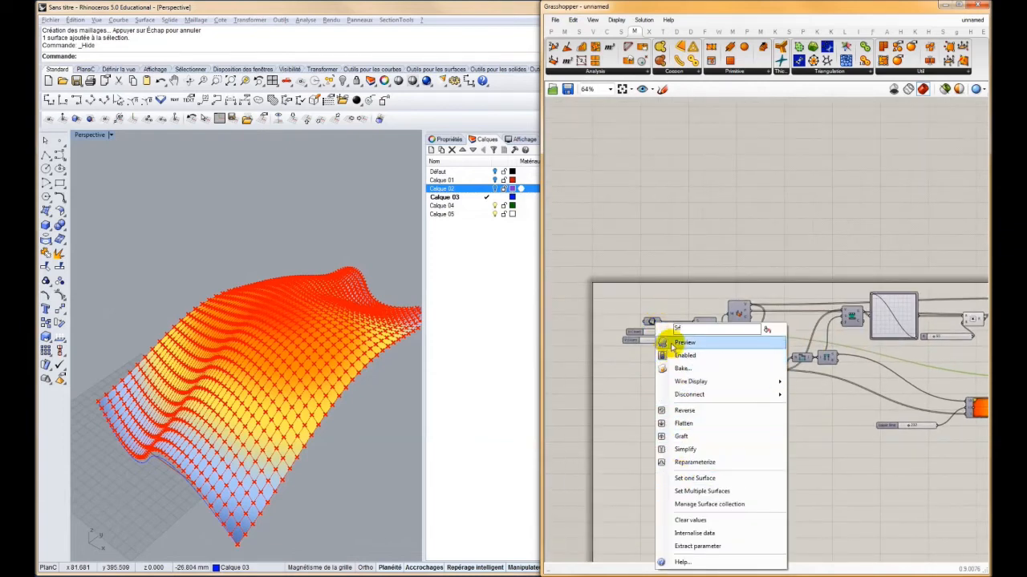
left_click(677, 343)
mouse_move(274, 342)
right_mouse_down()
mouse_move(303, 275)
mouse_move(276, 322)
right_mouse_up()
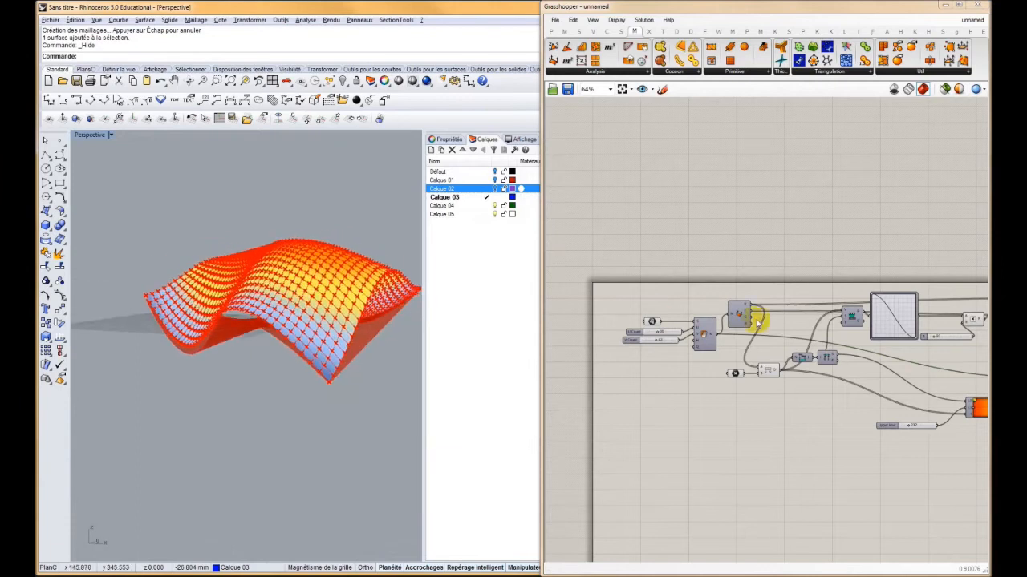
Select the reference point component and move its point relative to the displaced mesh
right_click_drag(748, 364, 722, 394)
scroll(701, 402, "up", 4)
left_click(718, 406)
mouse_move(295, 298)
right_mouse_down()
mouse_move(246, 329)
mouse_move(343, 297)
mouse_move(236, 327)
mouse_move(351, 319)
right_mouse_up()
right_click_drag(870, 314, 774, 348)
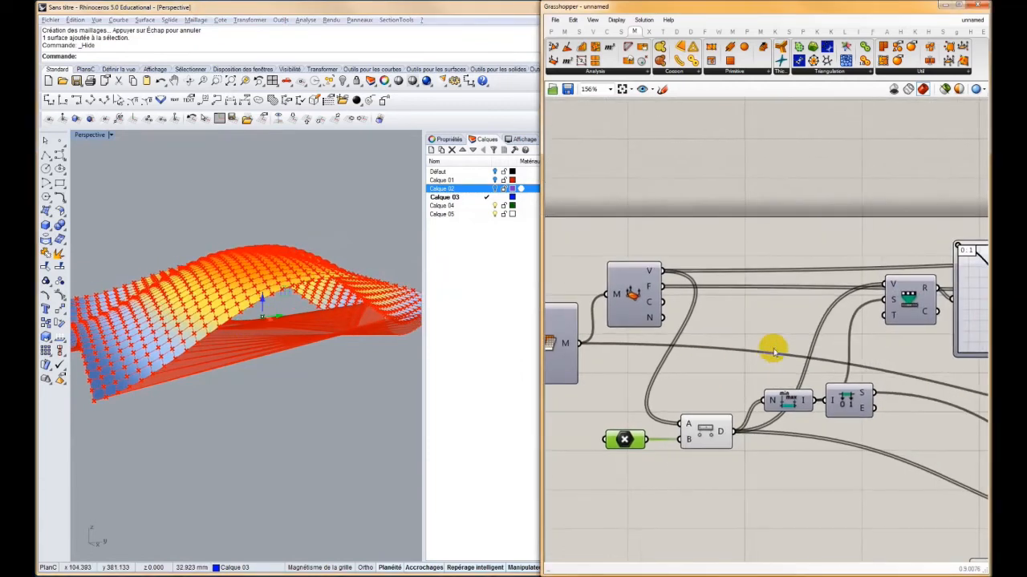
Compress the Graph Mapper curve into several repeated waves so the mesh ripples around the reference point
right_click_drag(938, 336, 713, 332)
left_click_drag(835, 343, 754, 350)
right_click_drag(132, 261, 327, 327)
right_click_drag(644, 346, 752, 331)
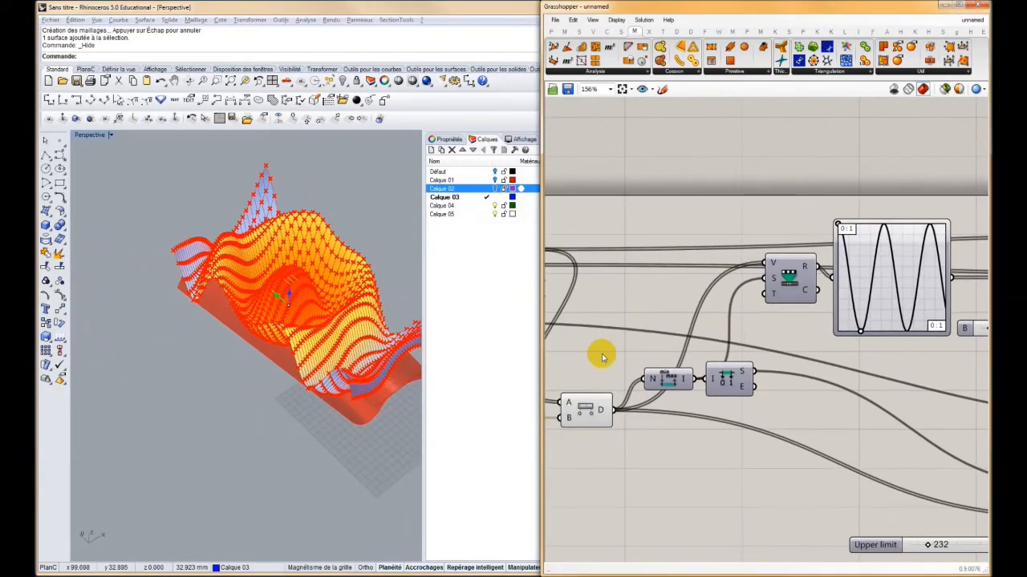
Move the reference point across the rippled mesh to shift the centre of its waves and colours
right_click_drag(604, 353, 831, 328)
right_click_drag(663, 408, 734, 395)
right_click_drag(673, 366, 798, 372)
left_click(264, 287)
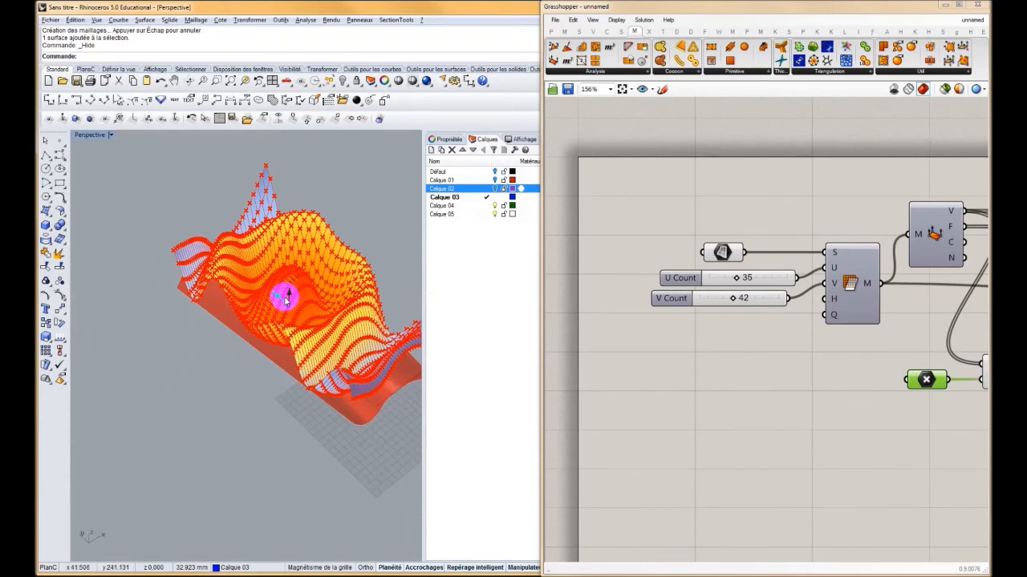
left_click_drag(281, 301, 324, 300)
right_click_drag(324, 299, 260, 283)
Examine the rippled mesh from several angles and trace the definition from Construct Mesh back to Deconstruct Mesh
scroll(754, 345, "down", 10)
scroll(774, 357, "up", 10)
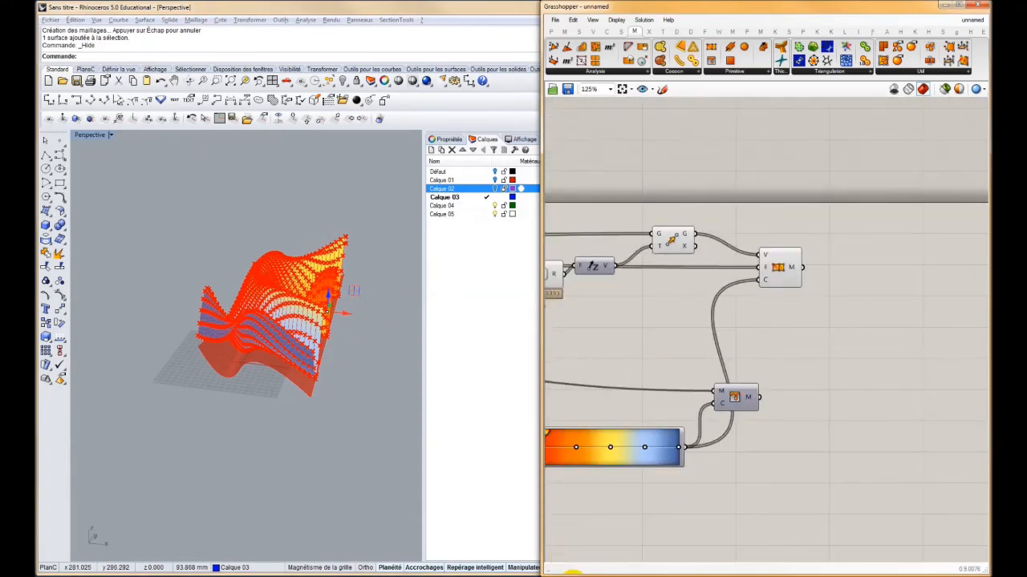
scroll(279, 339, "up", 5)
right_click_drag(245, 361, 280, 339)
scroll(280, 340, "down", 2)
left_click_drag(784, 271, 930, 271)
right_click_drag(634, 278, 709, 271)
left_click_drag(673, 260, 689, 240)
right_click_drag(671, 273, 848, 253)
right_click_drag(644, 291, 736, 287)
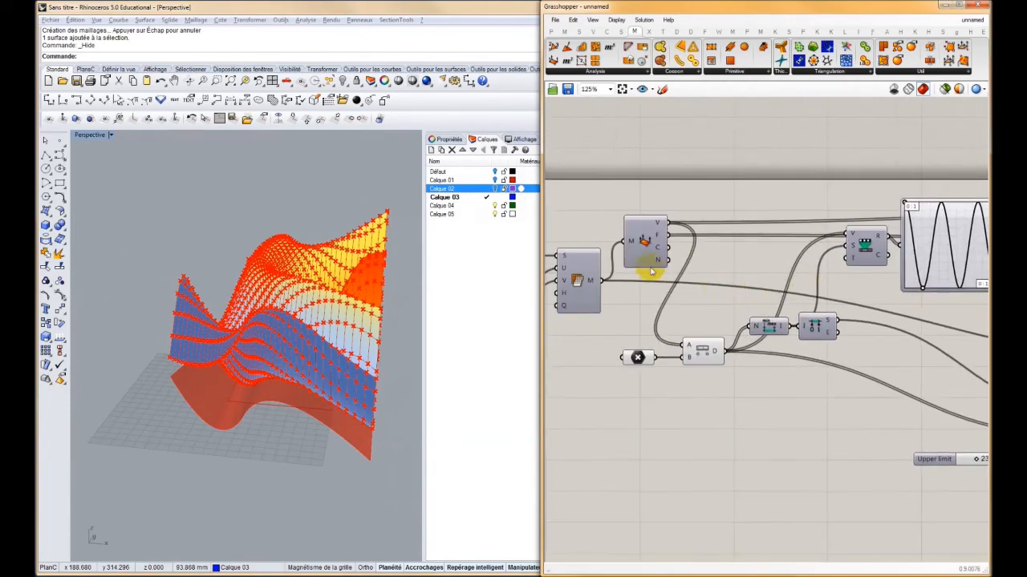
right_click_drag(235, 360, 277, 303)
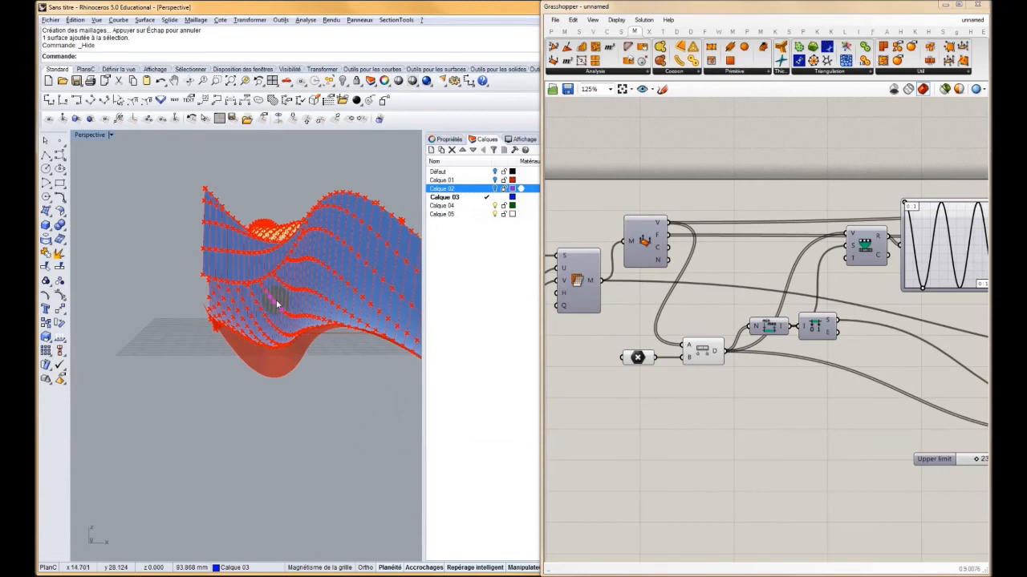
Select the Move component and inspect the normals output of the Deconstruct Mesh component
scroll(814, 301, "down", 4)
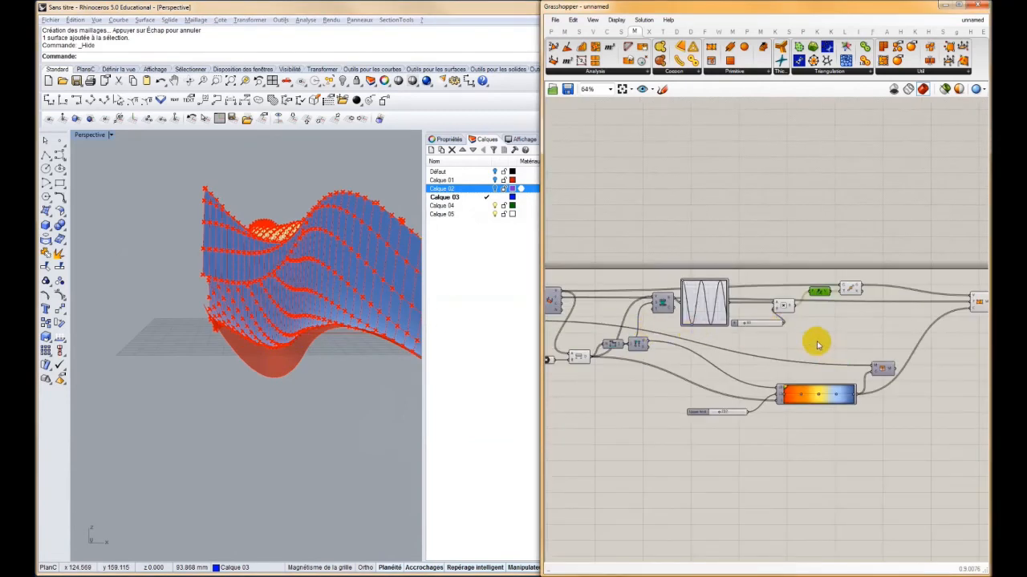
scroll(817, 345, "up", 3)
left_click(816, 298)
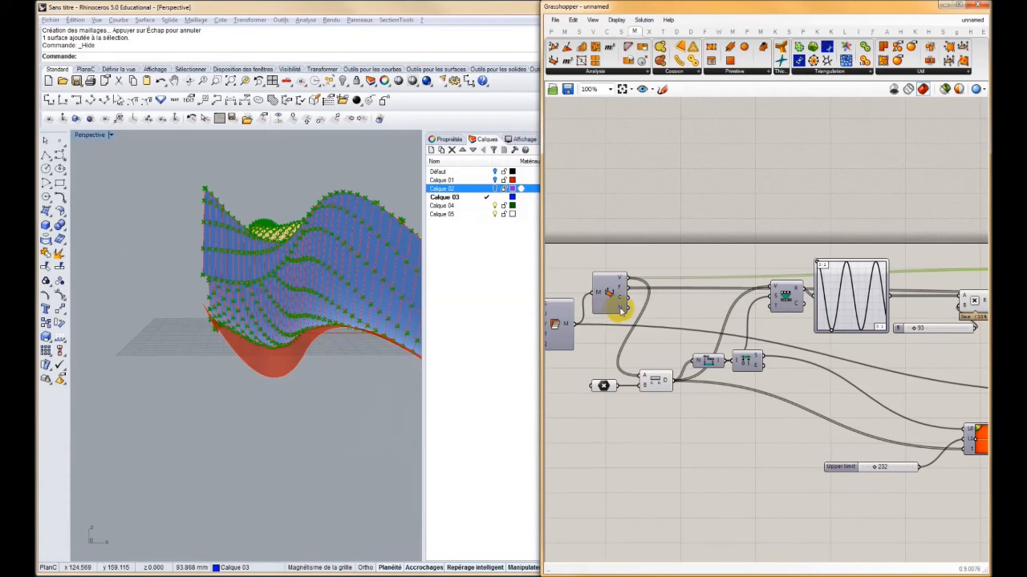
mouse_move(622, 310)
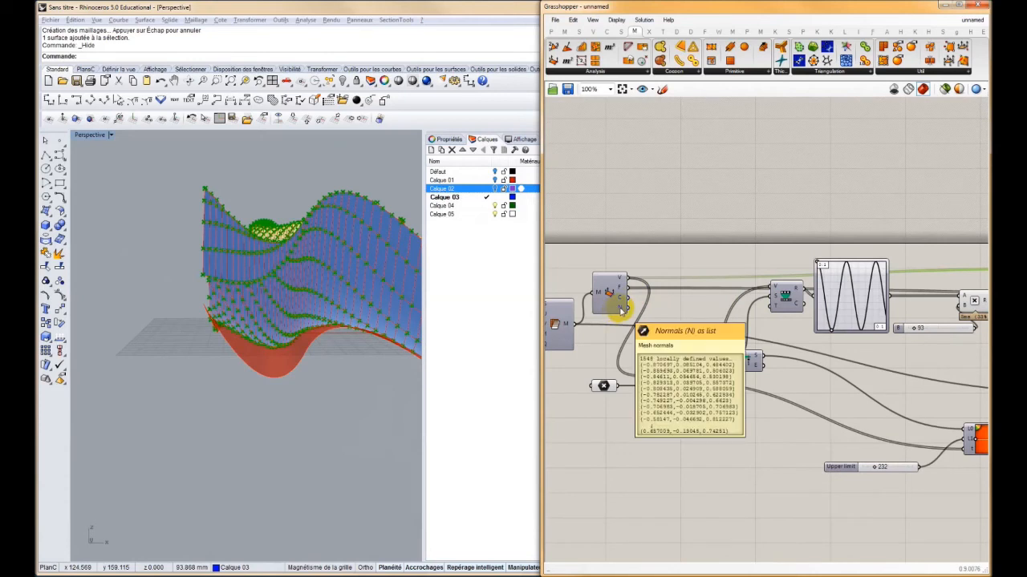
right_click_drag(900, 308, 740, 306)
right_click_drag(606, 289, 746, 283)
right_click_drag(923, 296, 838, 308)
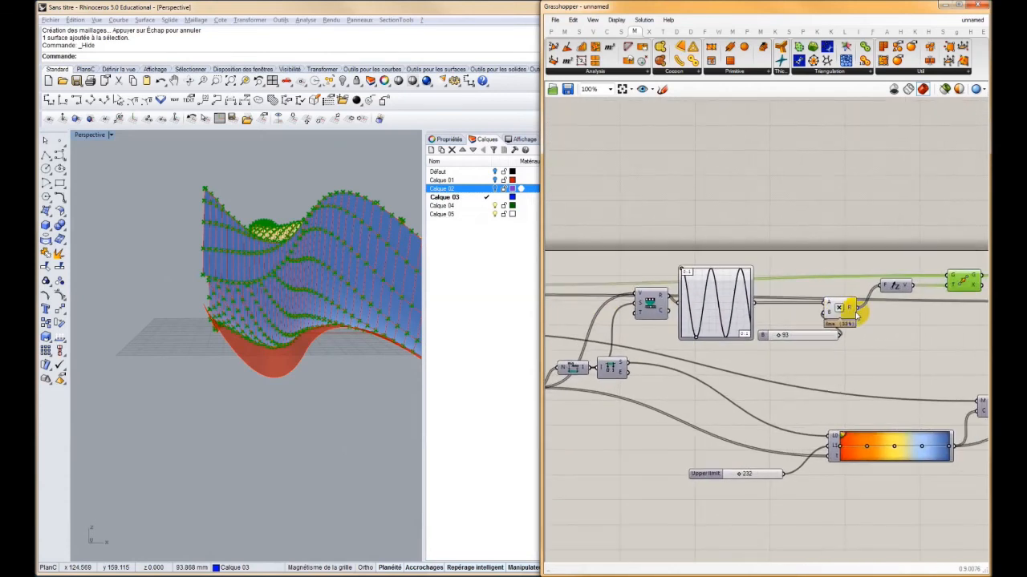
Reposition the multiplication factor slider away from the Multiplication component to clear space around its inputs
left_click(841, 308)
left_click_drag(816, 337, 758, 353)
right_click_drag(888, 294, 785, 304)
left_click(858, 292)
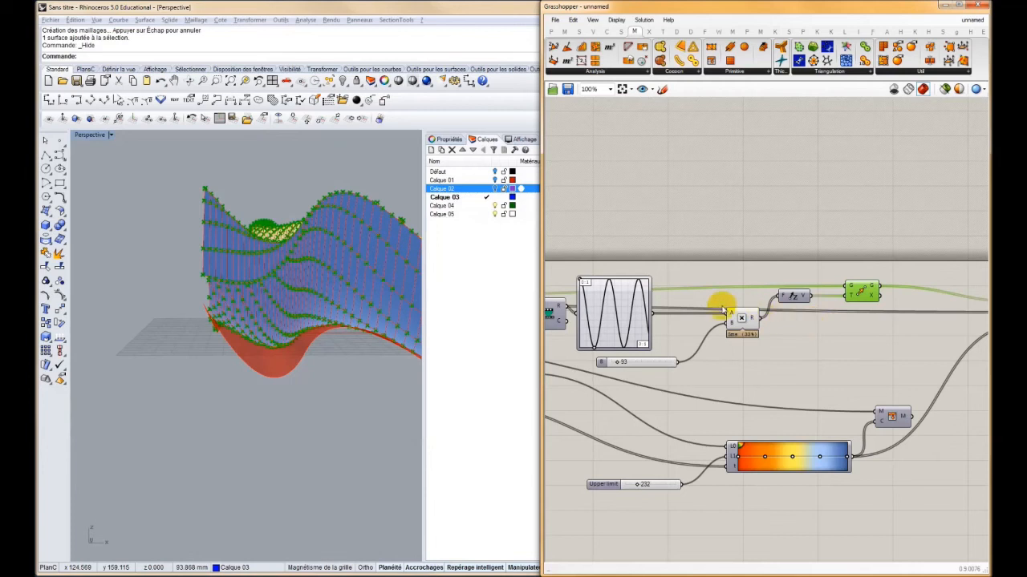
Add an Amplitude vector component and connect the mesh normals to its vector input
right_click_drag(643, 279, 836, 285)
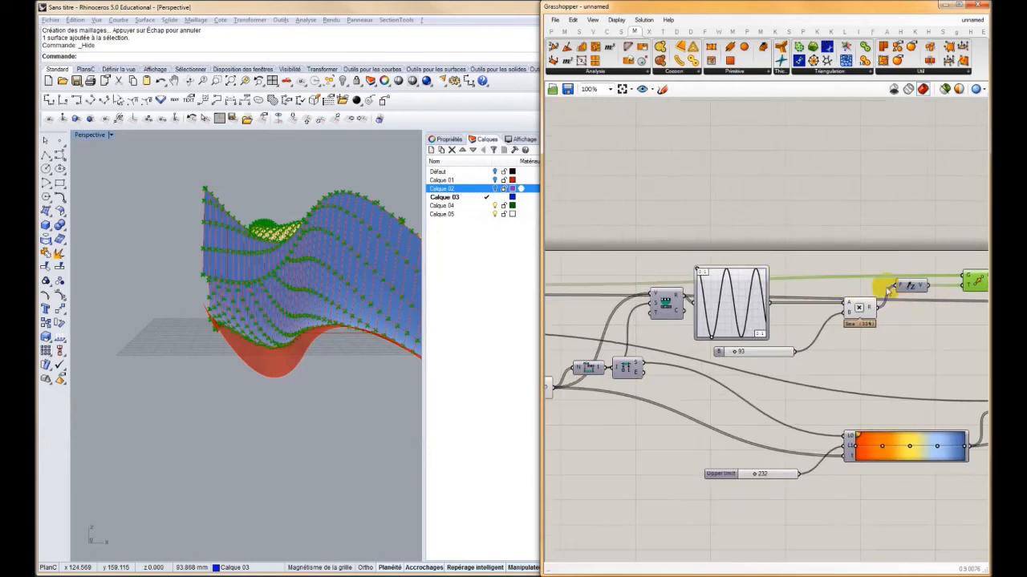
right_click_drag(577, 266, 653, 278)
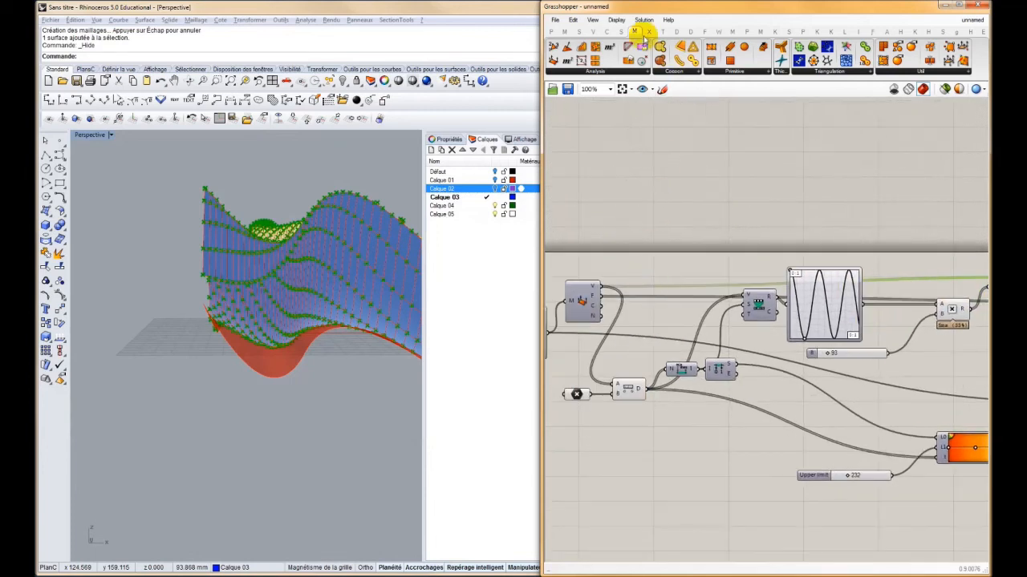
left_click(591, 32)
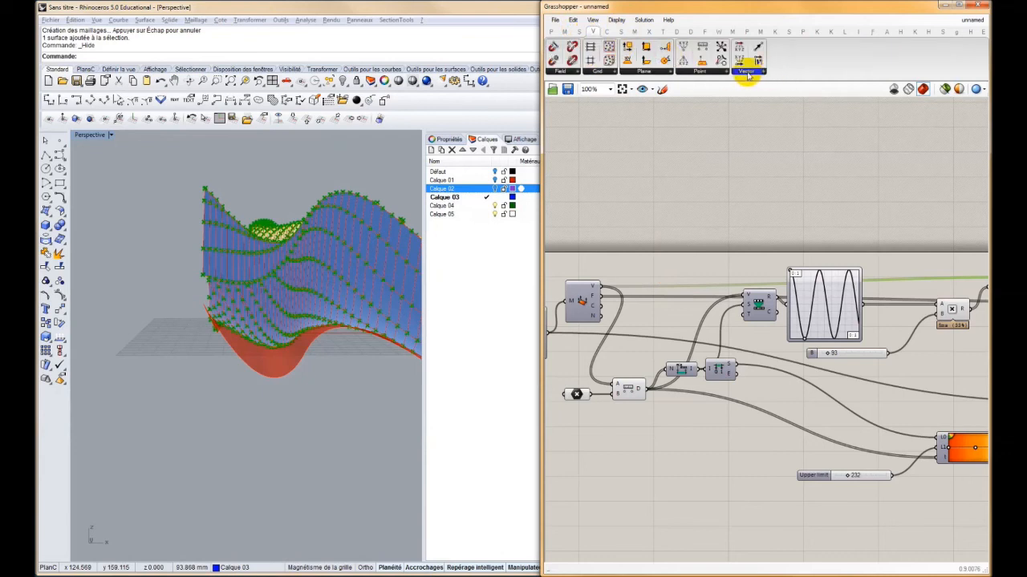
left_click(748, 72)
left_click_drag(764, 184, 725, 231)
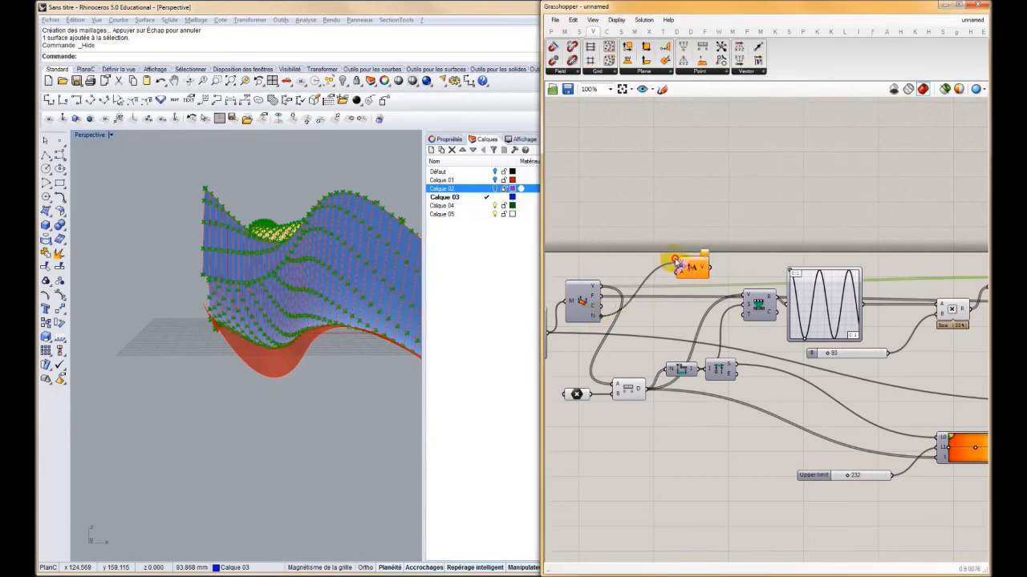
Place the Amplitude component beside Multiplication and connect the multiplication result to its amplitude input
left_click_drag(686, 271, 922, 305)
right_click_drag(923, 304, 681, 292)
left_click_drag(682, 293, 769, 296)
scroll(766, 297, "up", 3)
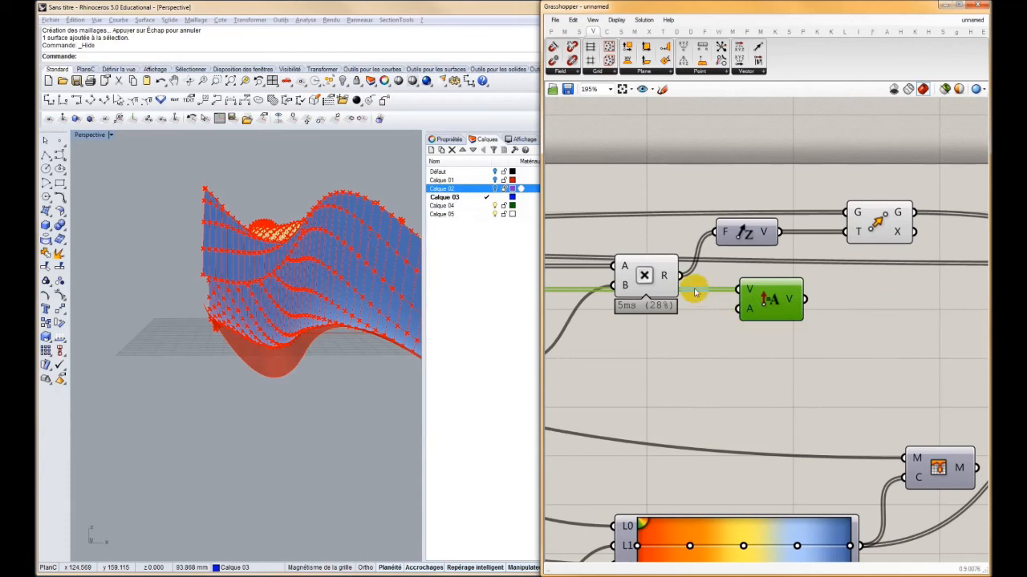
left_click_drag(684, 277, 758, 315)
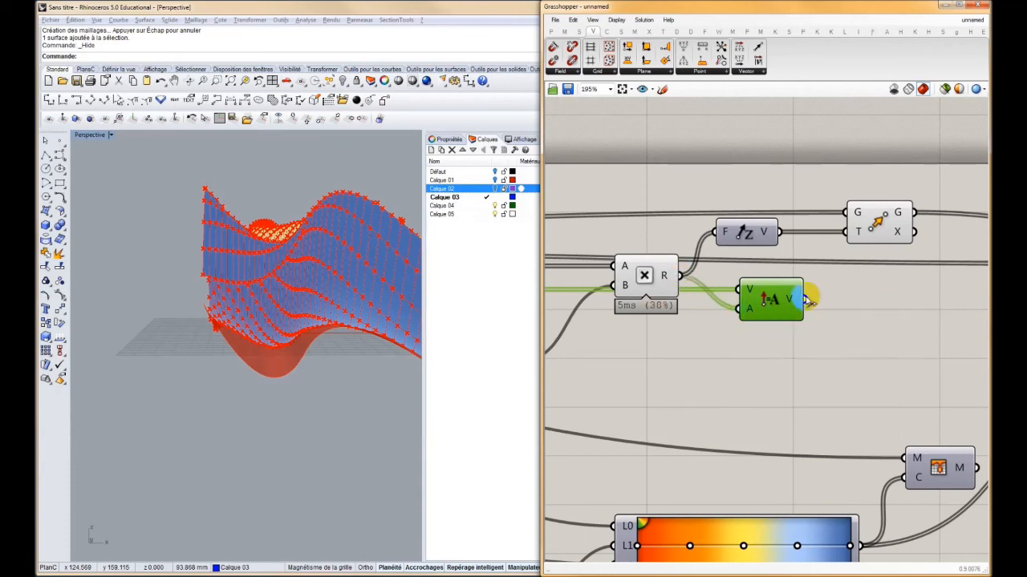
Replace the Unit Z vector in Move's translation input with the Amplitude vector, and place Amplitude just below Unit Z
mouse_move(790, 301)
left_click_drag(790, 301, 851, 231)
left_click(746, 234)
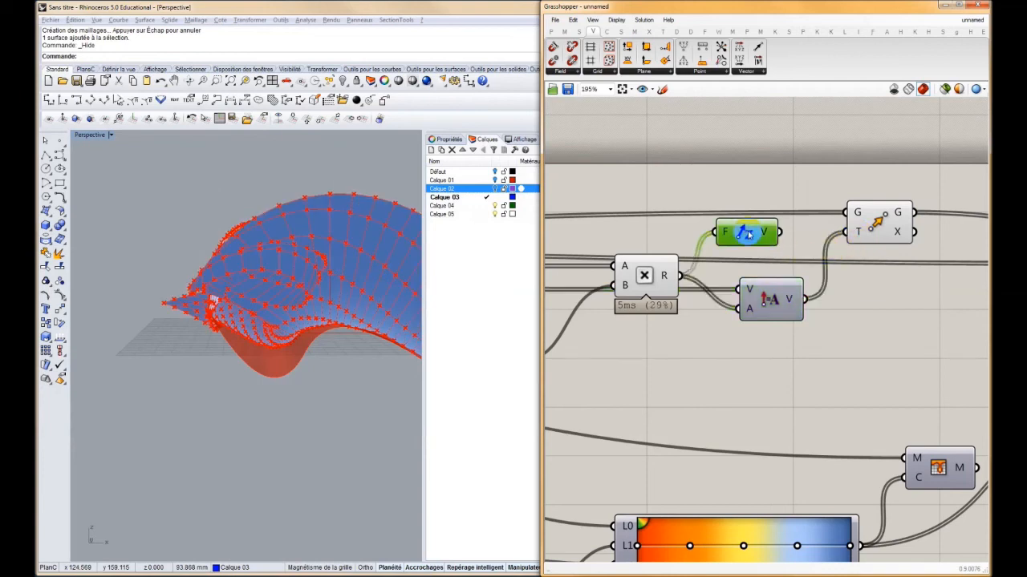
left_click_drag(770, 299, 776, 271)
right_click_drag(232, 249, 277, 337)
Stretch the Graph Mapper curve into a single descending slope and set the multiplication factor slider to 33
right_click_drag(665, 331, 931, 309)
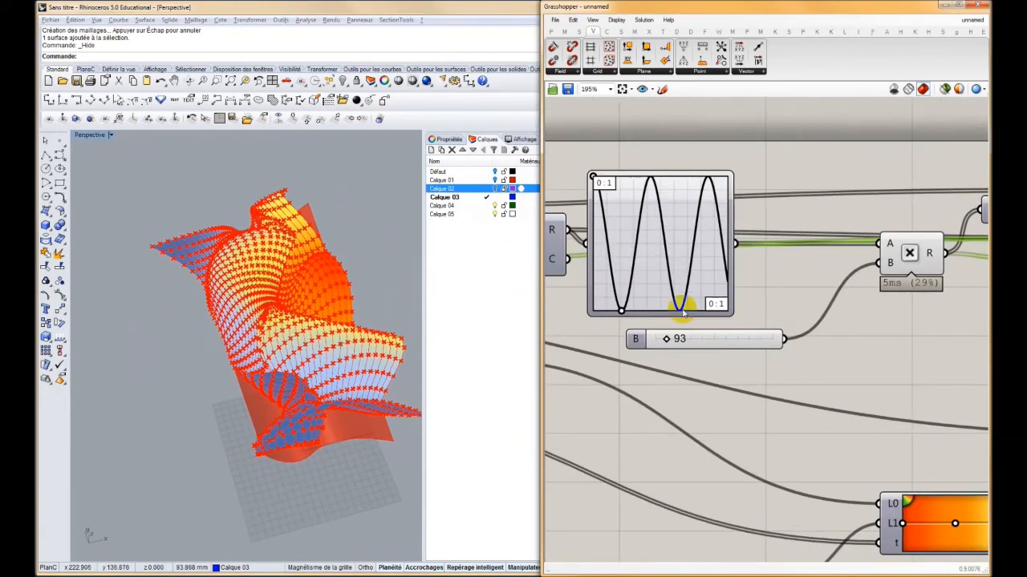
right_click_drag(625, 310, 672, 316)
left_click_drag(668, 317, 783, 318)
left_click_drag(714, 347, 706, 347)
Select the reference point component and shift its point to relocate the displacement along the mesh normals
right_click_drag(339, 387, 277, 298)
scroll(292, 299, "up", 6)
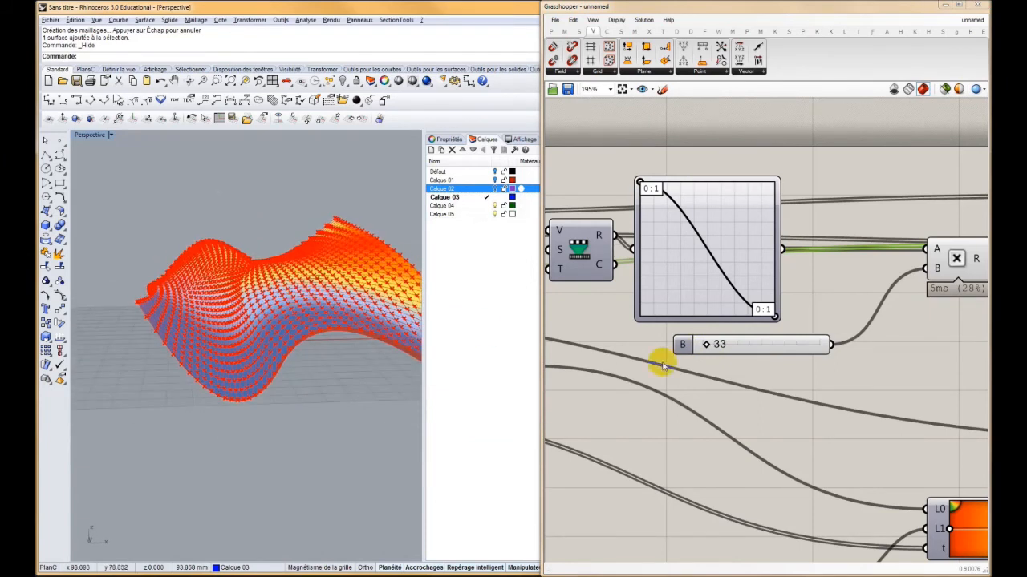
right_click_drag(762, 370, 832, 372)
scroll(832, 371, "down", 4)
right_click_drag(589, 393, 751, 372)
scroll(751, 371, "up", 3)
left_click(804, 380)
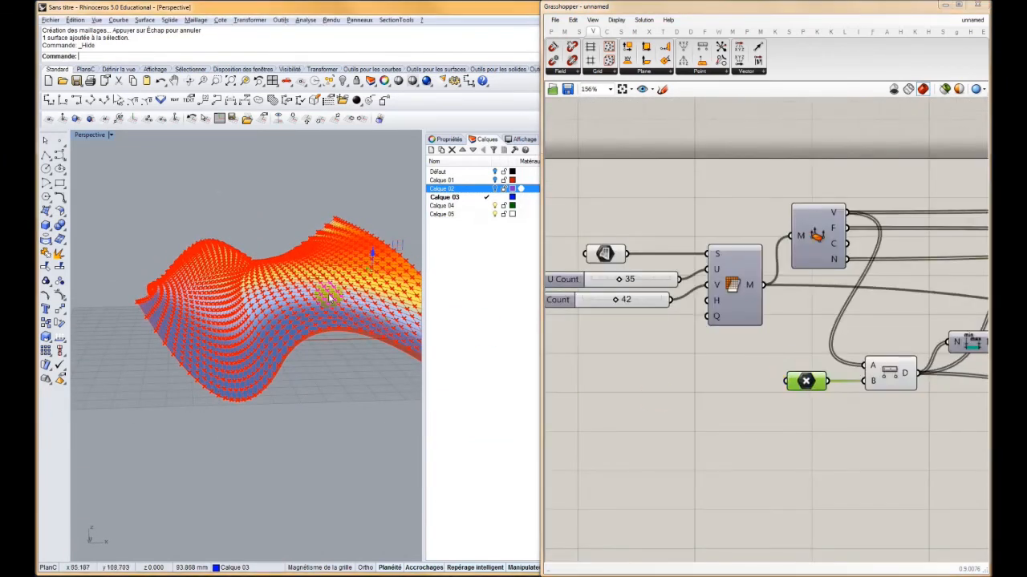
left_click_drag(391, 274, 197, 282)
right_click_drag(198, 281, 309, 333)
Reduce the multiplication factor slider to 17 to soften the displacement along the normals
right_click_drag(952, 335, 554, 340)
scroll(986, 318, "up", 2)
left_click(423, 264)
right_click_drag(720, 290, 895, 292)
right_click_drag(706, 311, 831, 323)
scroll(831, 323, "down", 2)
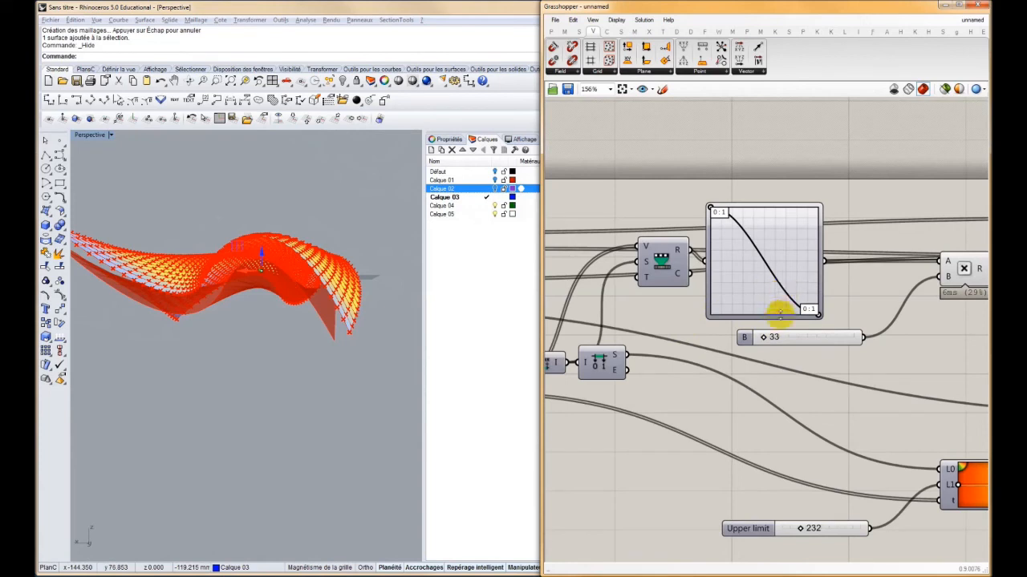
left_click_drag(762, 338, 760, 337)
Move the reference point through the mesh in several directions to test the reduced normal displacement
left_click(399, 314)
right_click_drag(399, 313, 280, 263)
mouse_move(277, 313)
right_mouse_down()
mouse_move(282, 258)
mouse_move(315, 286)
right_mouse_up()
right_click_drag(277, 255, 250, 243)
left_click_drag(227, 253, 151, 249)
right_click_drag(151, 250, 293, 274)
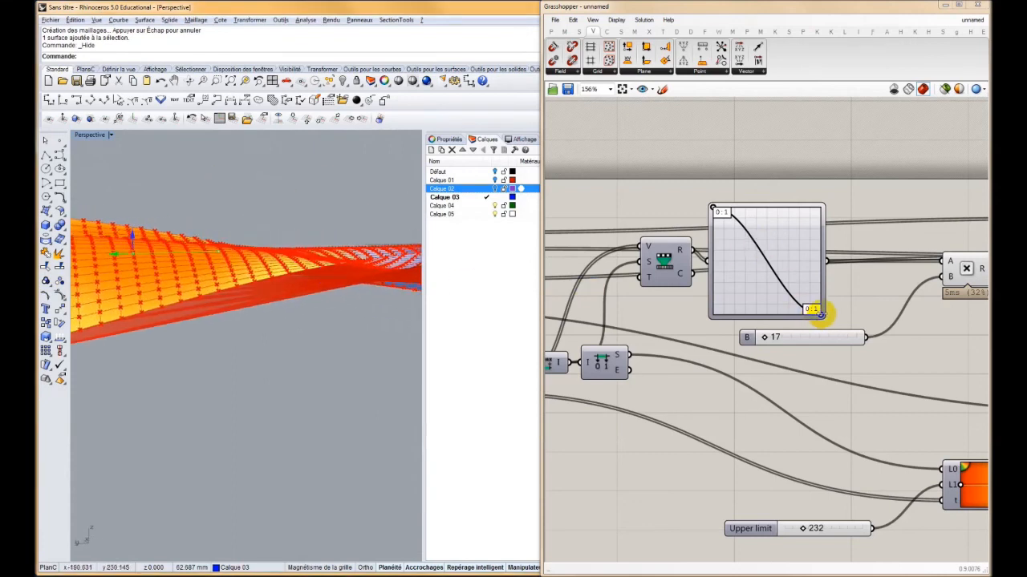
Compress the Graph Mapper curve into many tight waves to ripple the mesh along its normals around the reference point
left_click_drag(815, 311, 722, 308)
mouse_move(184, 219)
right_mouse_down()
mouse_move(188, 272)
mouse_move(305, 261)
mouse_move(360, 270)
mouse_move(333, 345)
right_mouse_up()
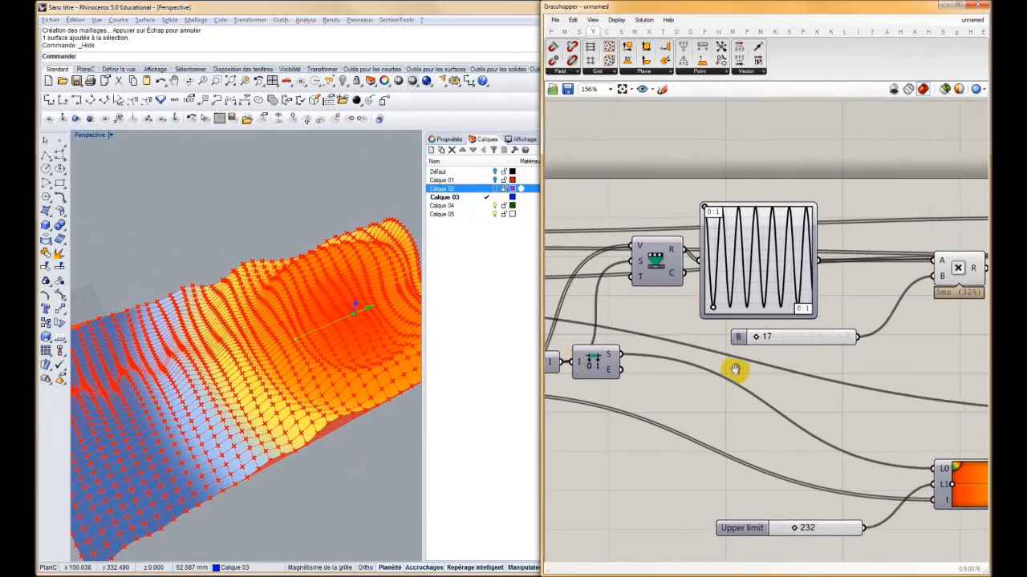
scroll(733, 367, "down", 5)
scroll(790, 361, "down", 1)
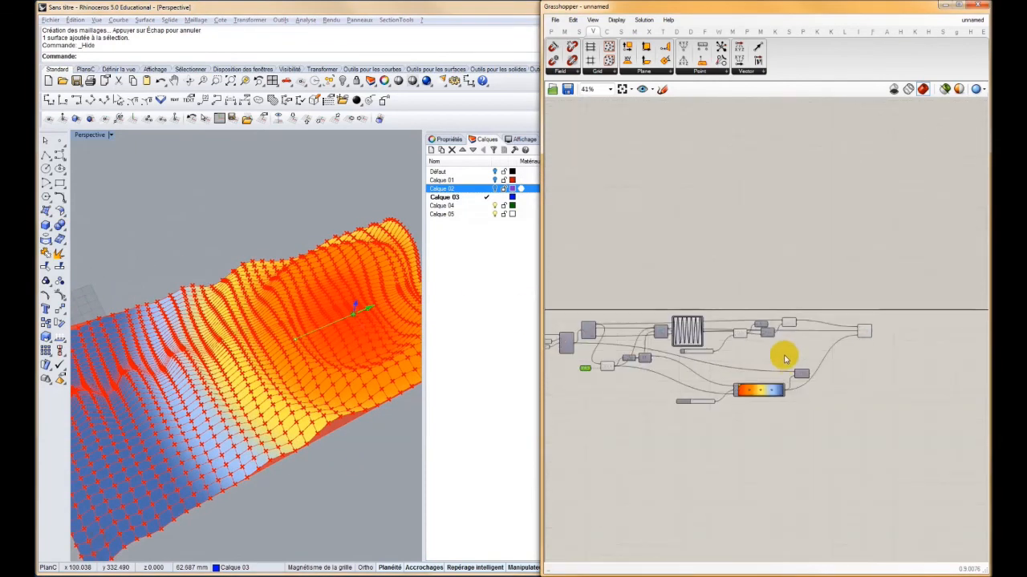
scroll(701, 349, "up", 7)
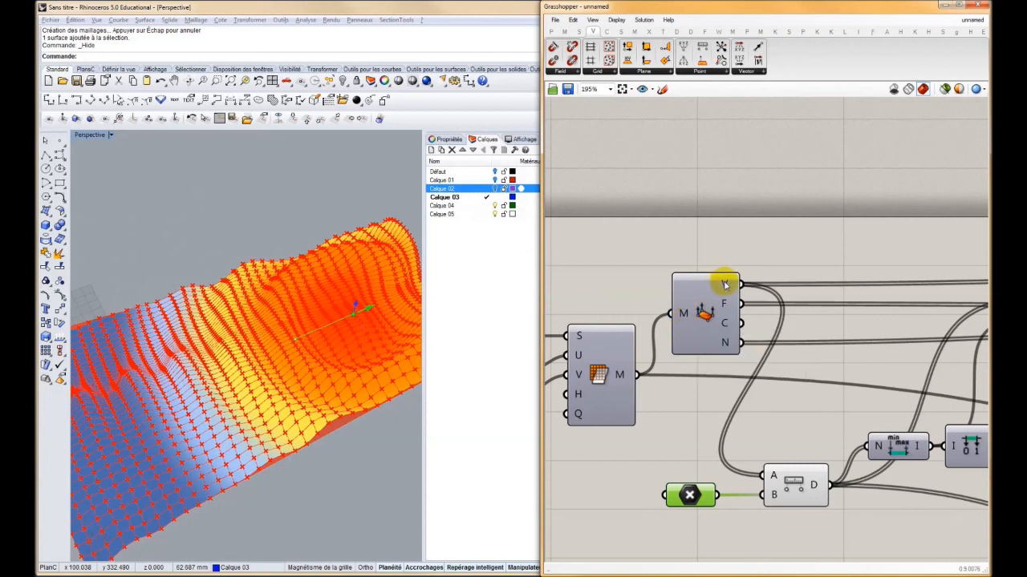
Examine the vertices, faces, colours and normals outputs of the Deconstruct Mesh component
left_click(724, 309)
mouse_move(724, 306)
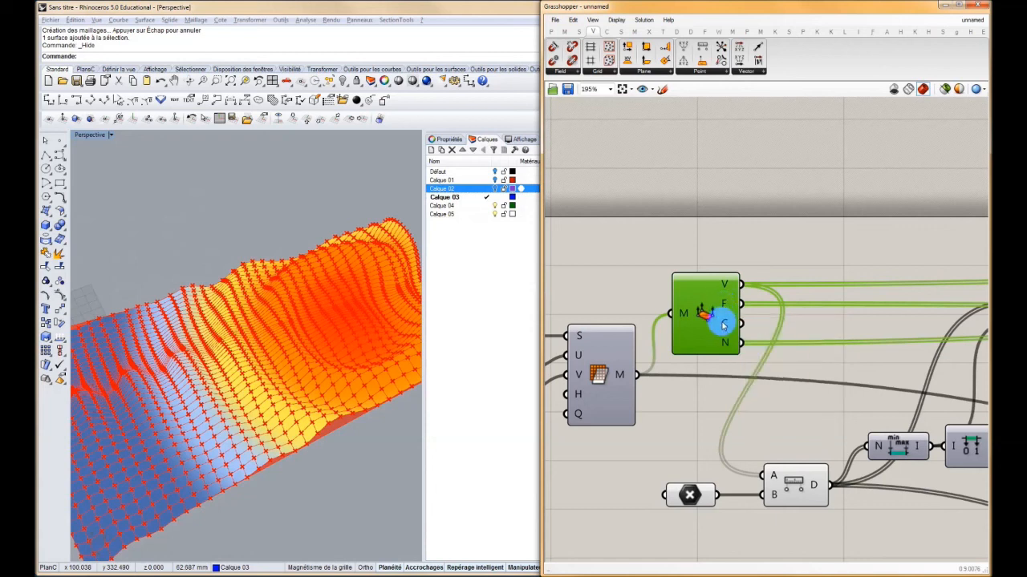
mouse_move(727, 344)
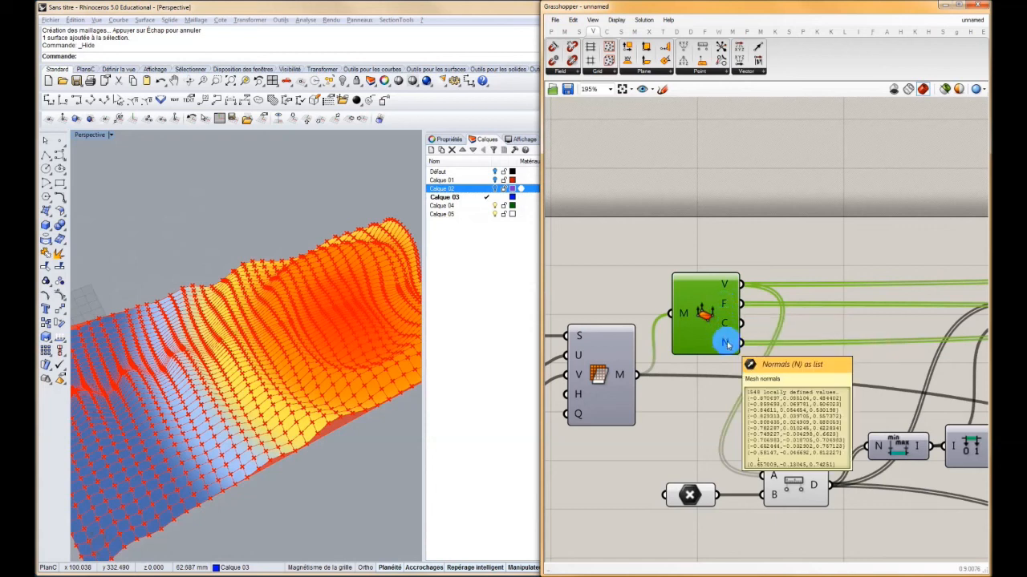
Examine the vertices, faces and colours inputs of the Construct Mesh component at the end of the definition
right_click_drag(690, 388, 631, 355)
scroll(630, 356, "down", 6)
right_click_drag(857, 364, 694, 341)
scroll(825, 316, "up", 6)
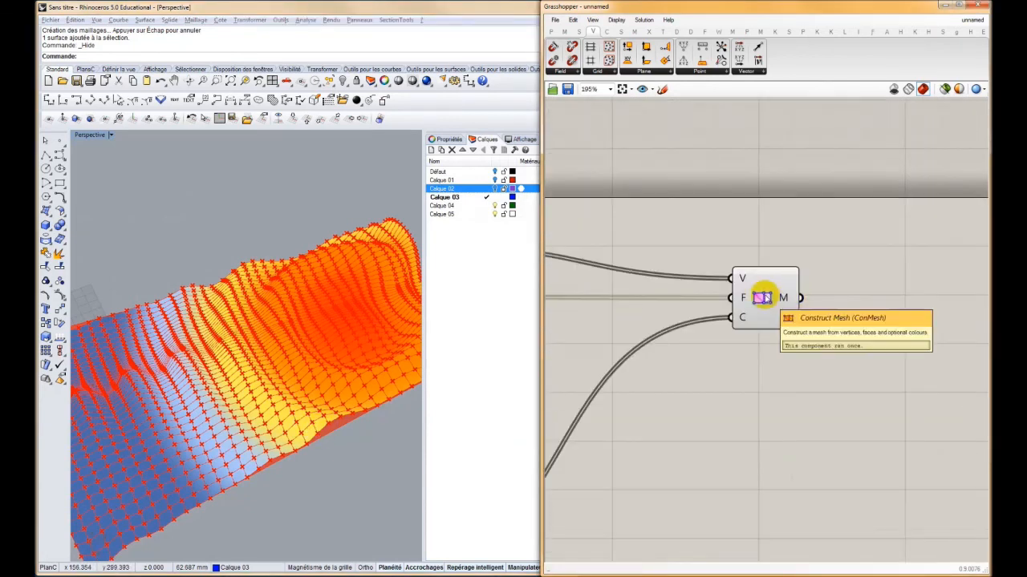
left_click(762, 298)
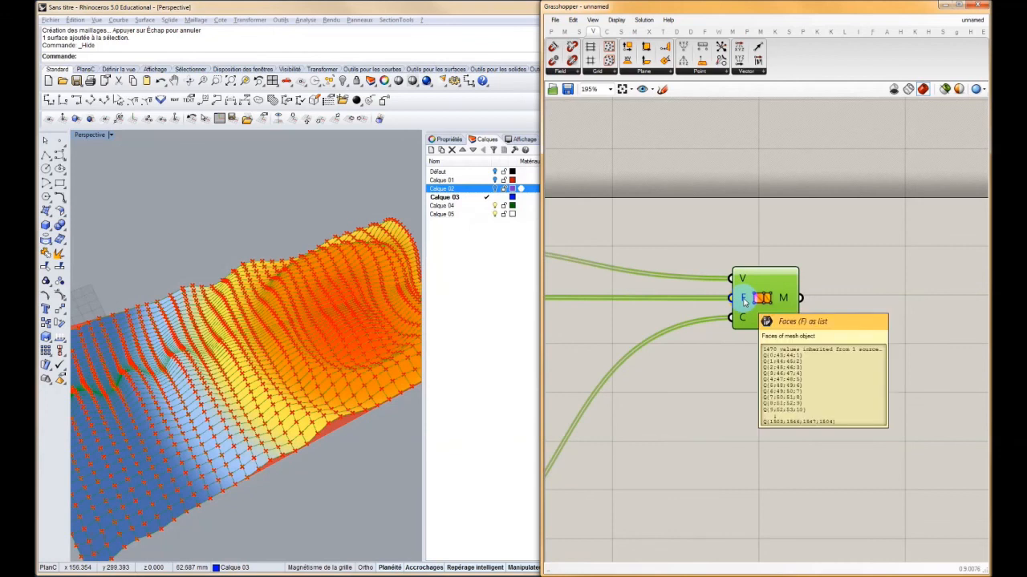
mouse_move(744, 321)
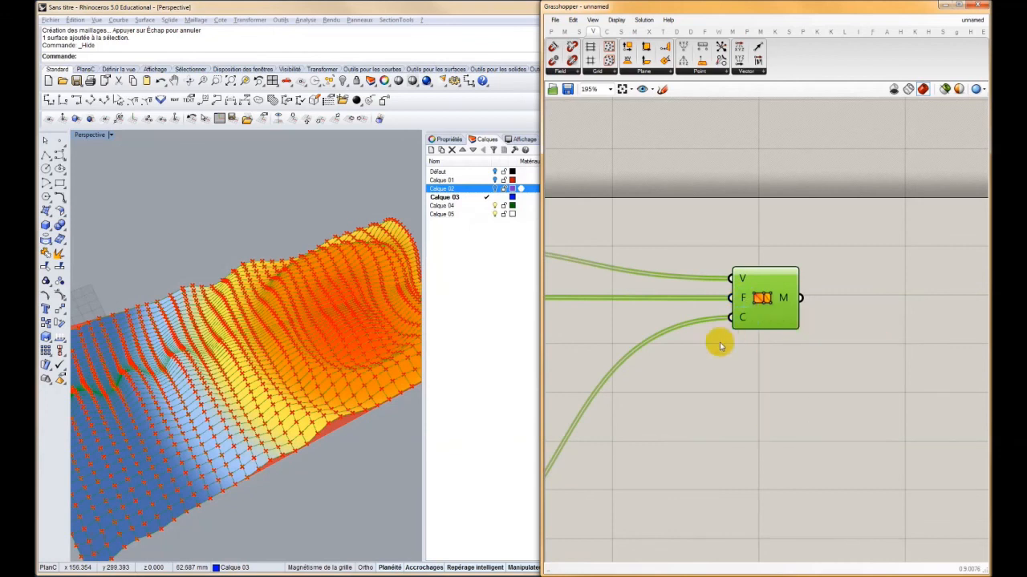
scroll(714, 346, "down", 8)
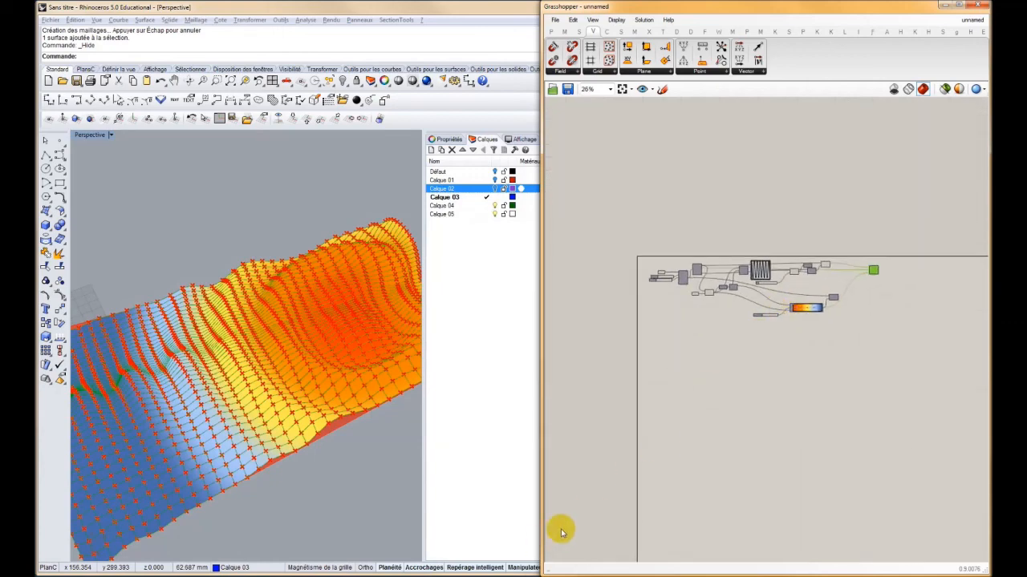